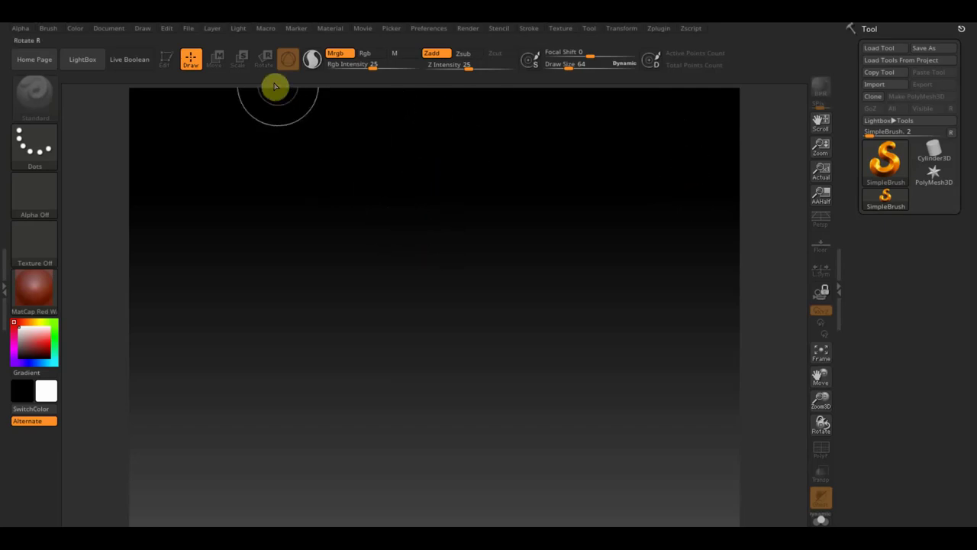
Load the saved muscular male figure project from ZProjects and zoom out to frame it
click(189, 29)
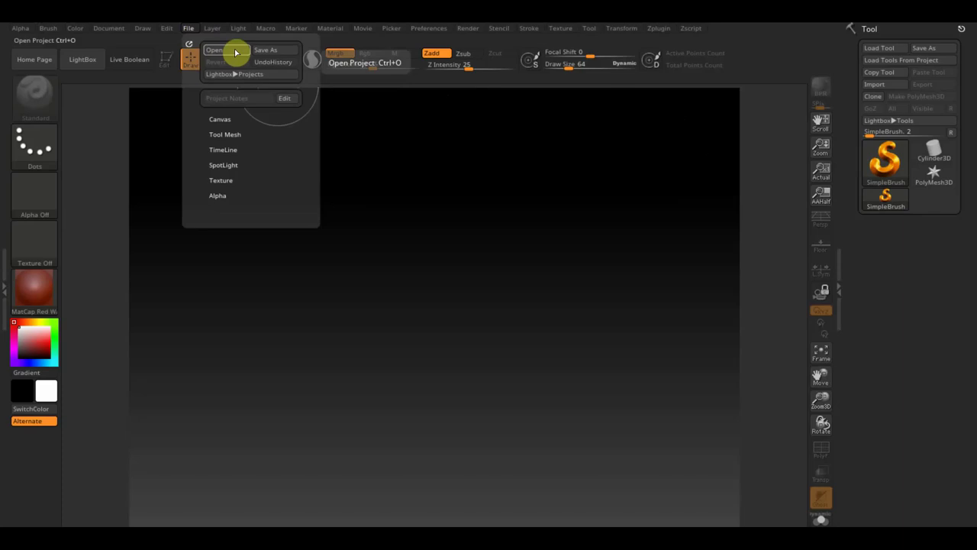
click(236, 52)
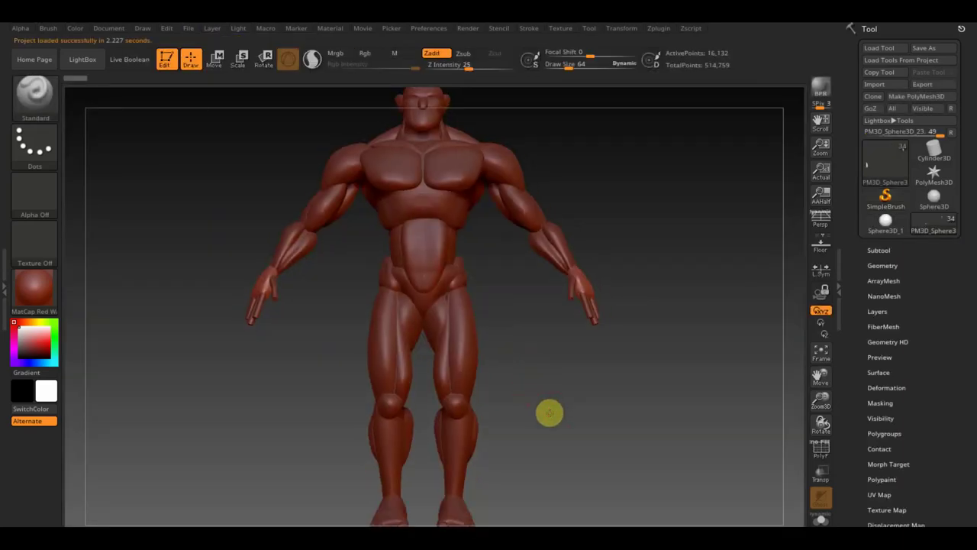
mouse_move(550, 413)
alt+mouse_down()
mouse_move(539, 379)
mouse_move(557, 420)
alt+mouse_up()
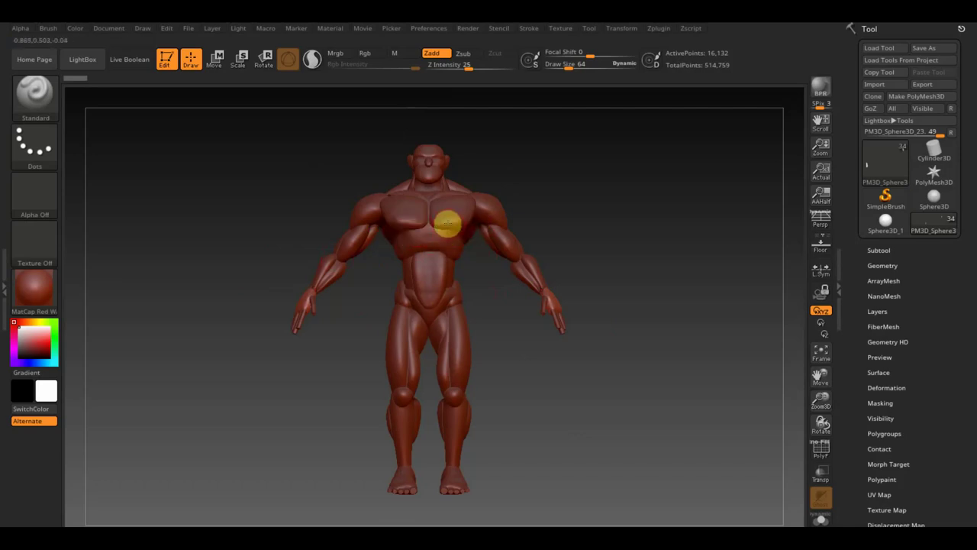
Expand the Subtool list to see the six sphere-based subtools and pan the view
click(882, 251)
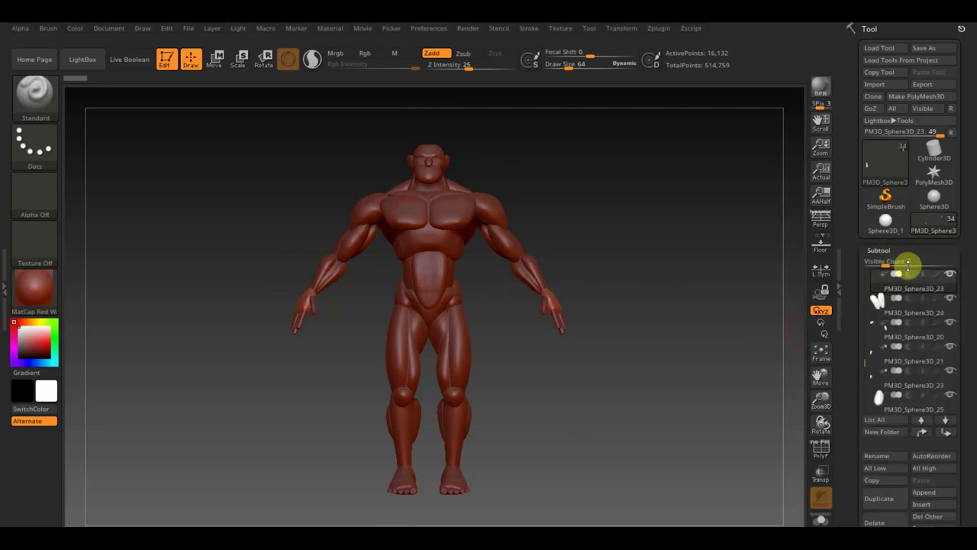
drag(967, 367, 971, 263)
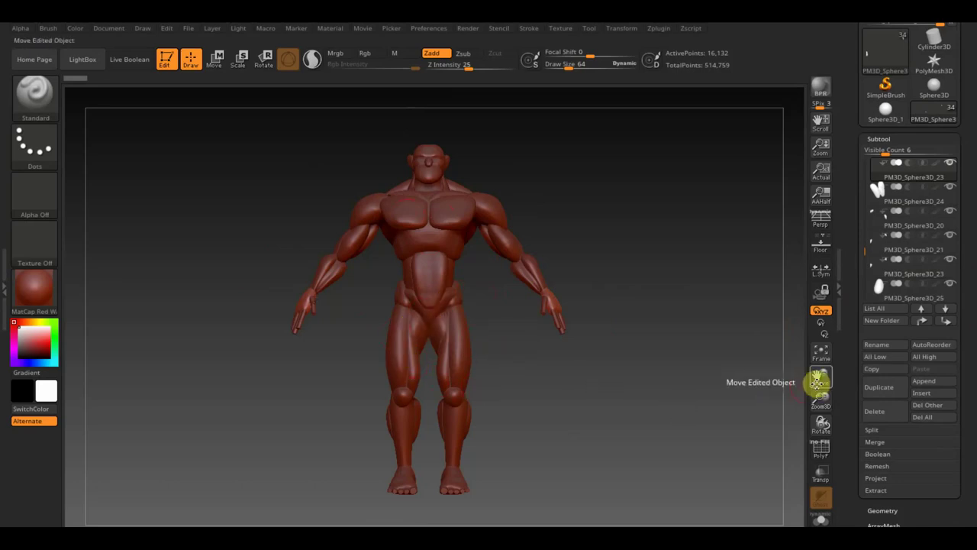
mouse_move(817, 381)
mouse_down()
mouse_move(569, 395)
mouse_move(702, 391)
mouse_move(641, 398)
mouse_up()
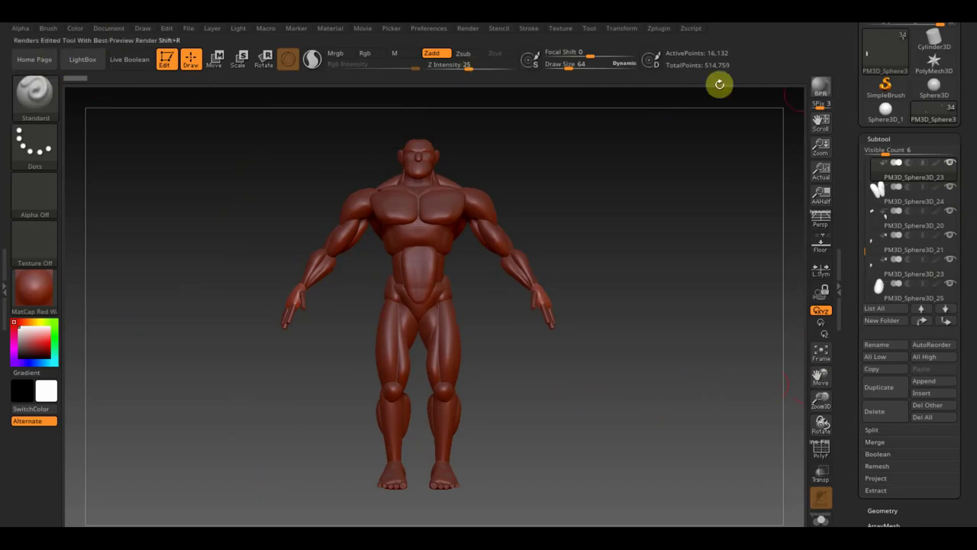
scroll(969, 107, up, 3)
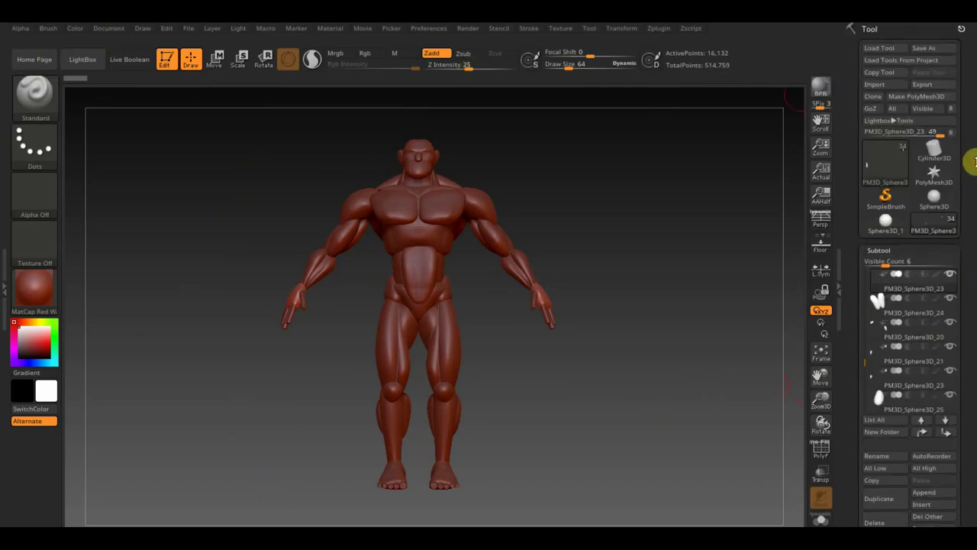
Switch to a Sphere3D tool and import the 'тело мужик' male mesh from the SculptGL folder
click(890, 164)
click(558, 207)
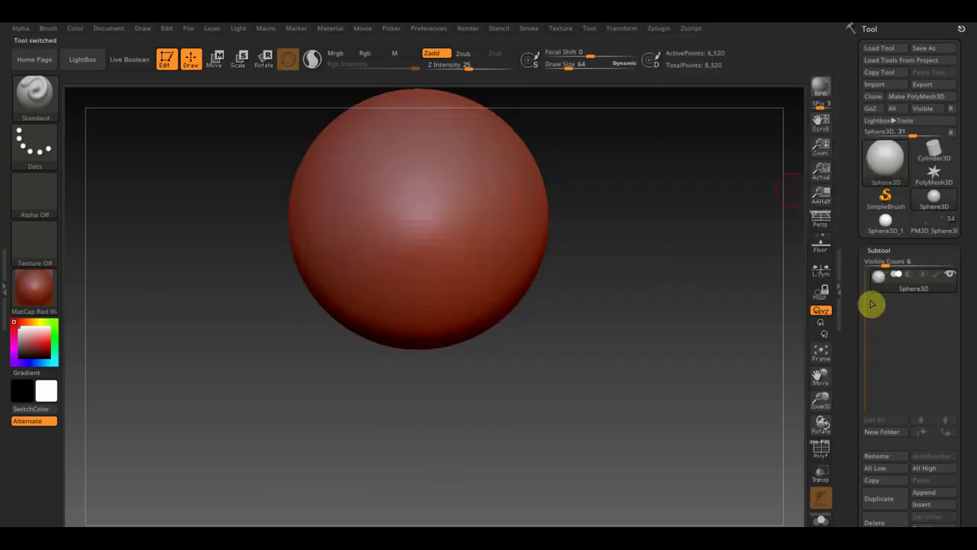
click(875, 84)
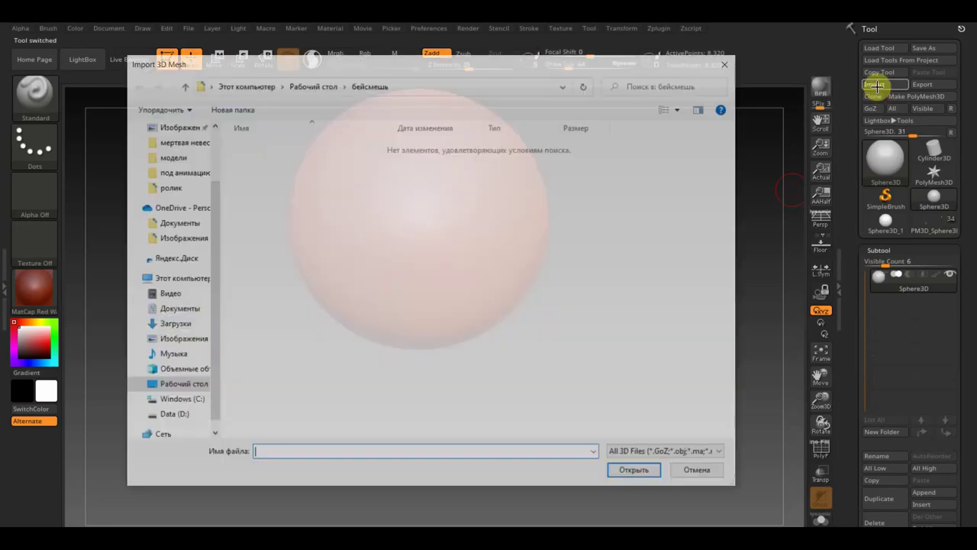
click(178, 387)
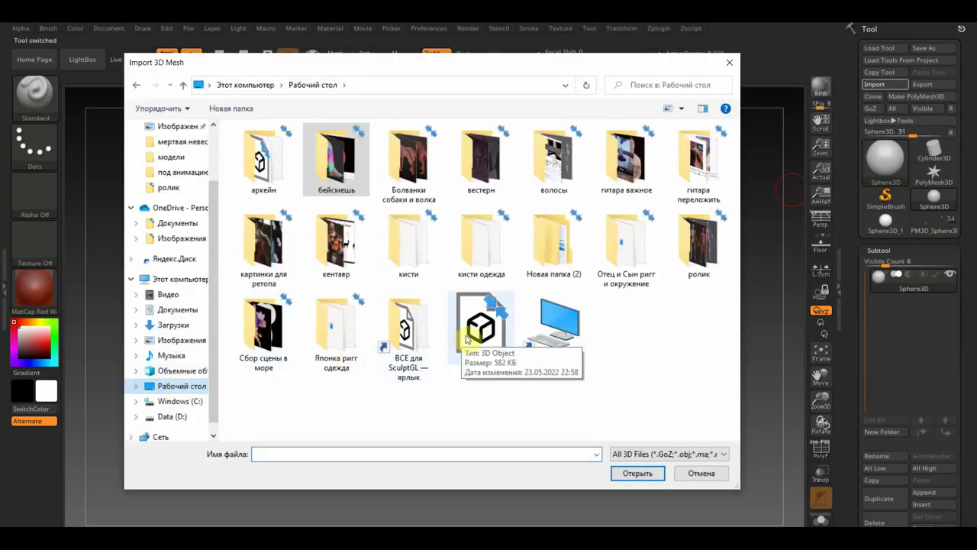
double_click(393, 339)
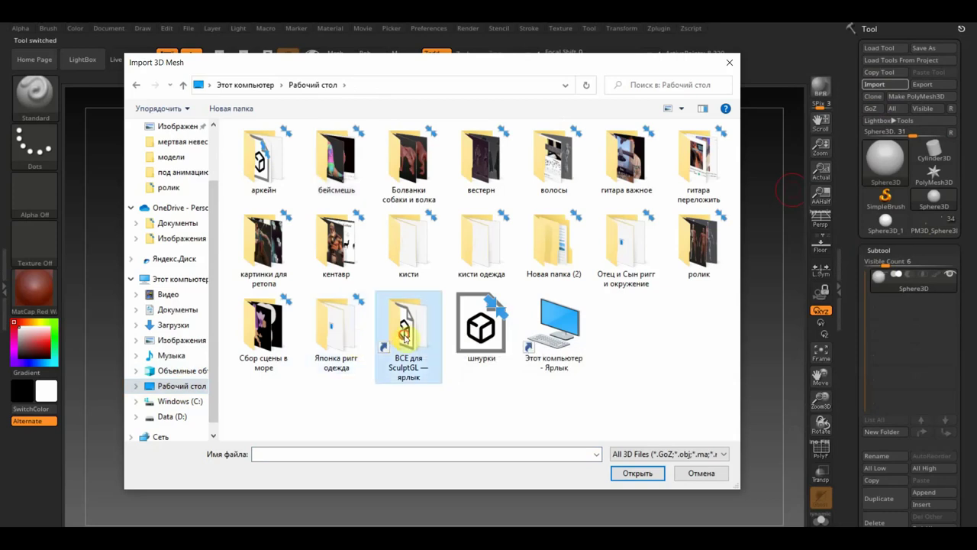
double_click(404, 259)
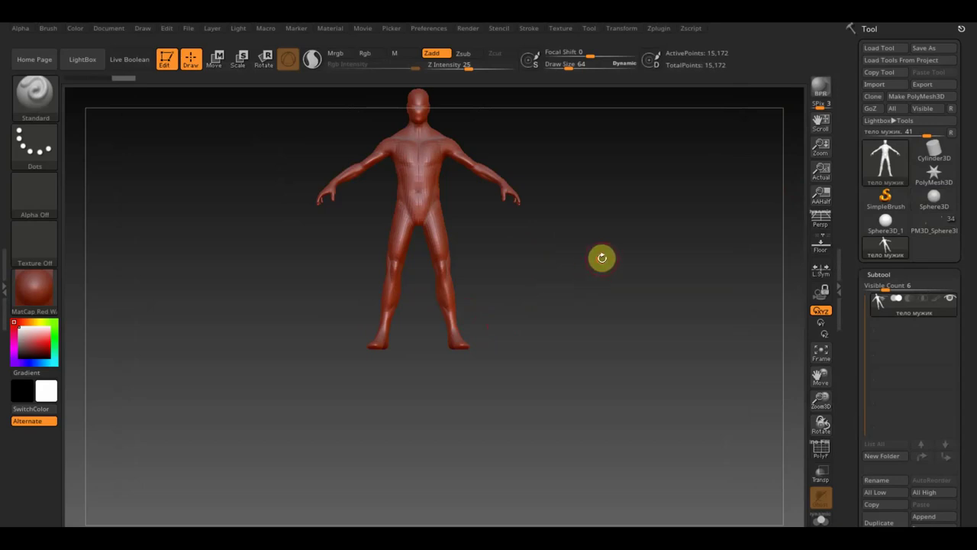
Smooth the shoulder, upper arm and upper back of the base mesh
mouse_move(593, 273)
alt+mouse_down()
mouse_move(593, 323)
mouse_move(613, 379)
mouse_move(616, 364)
alt+mouse_up()
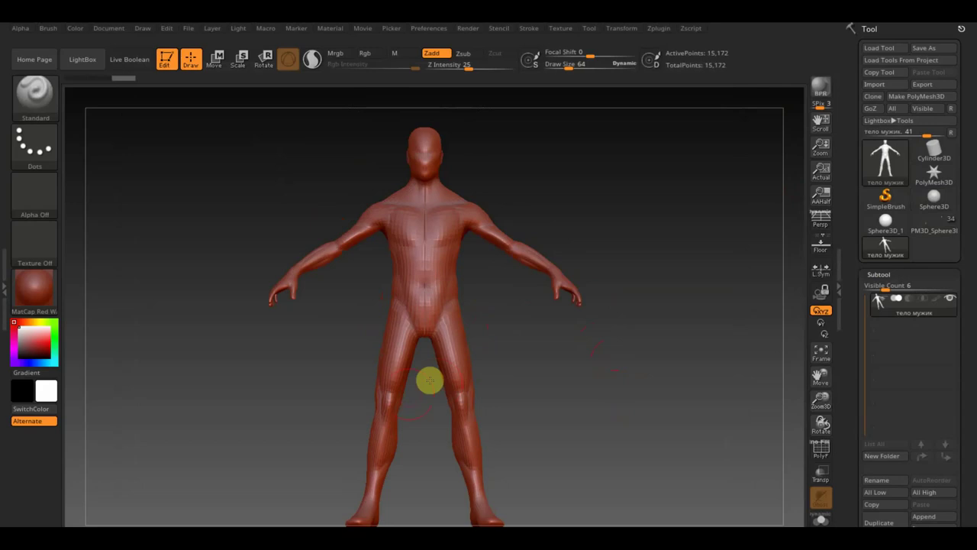
key(shift)
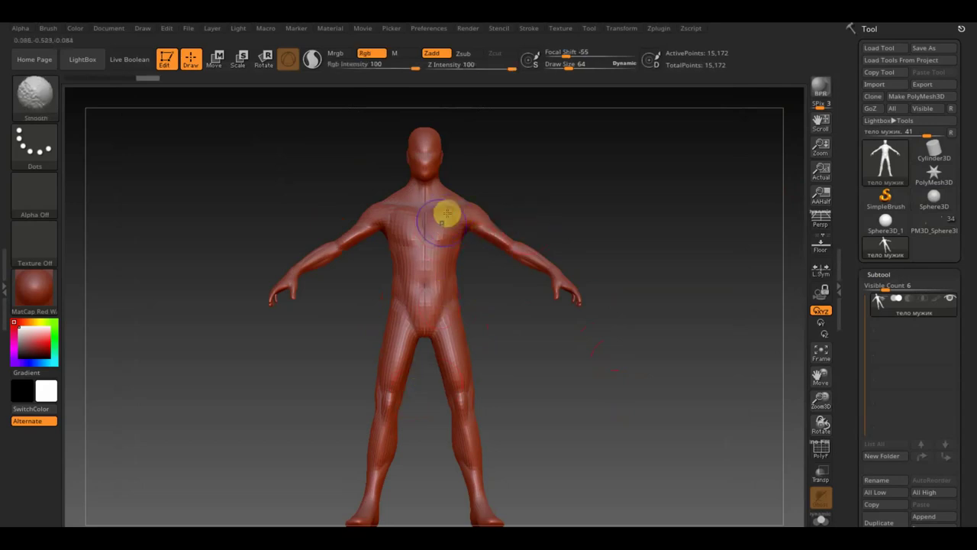
mouse_move(376, 207)
shift+mouse_down()
mouse_move(339, 241)
mouse_move(349, 257)
mouse_move(484, 221)
mouse_move(511, 245)
shift+mouse_up()
drag(473, 203, 441, 206)
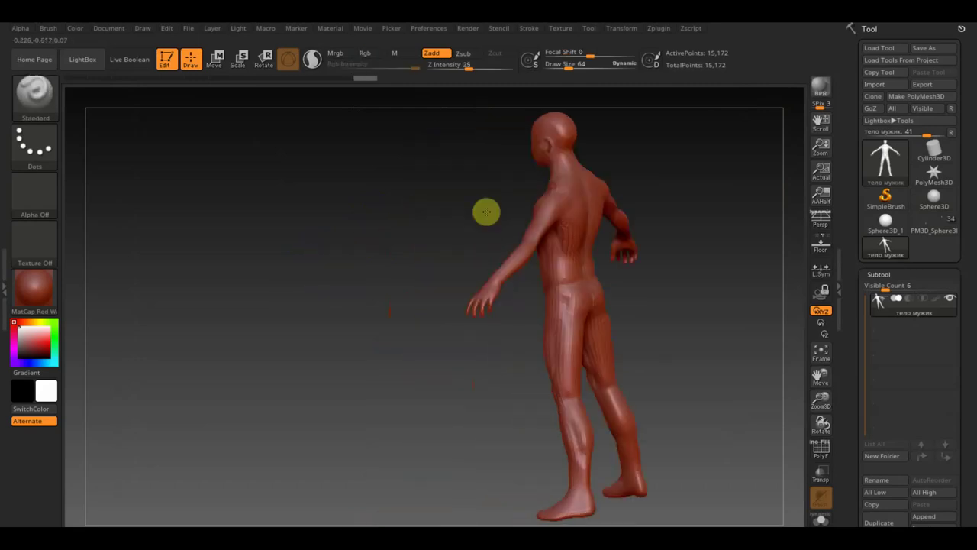
mouse_move(575, 201)
shift+mouse_down()
mouse_move(613, 223)
mouse_move(611, 296)
mouse_move(665, 303)
mouse_move(685, 293)
mouse_move(650, 292)
mouse_move(638, 251)
shift+mouse_up()
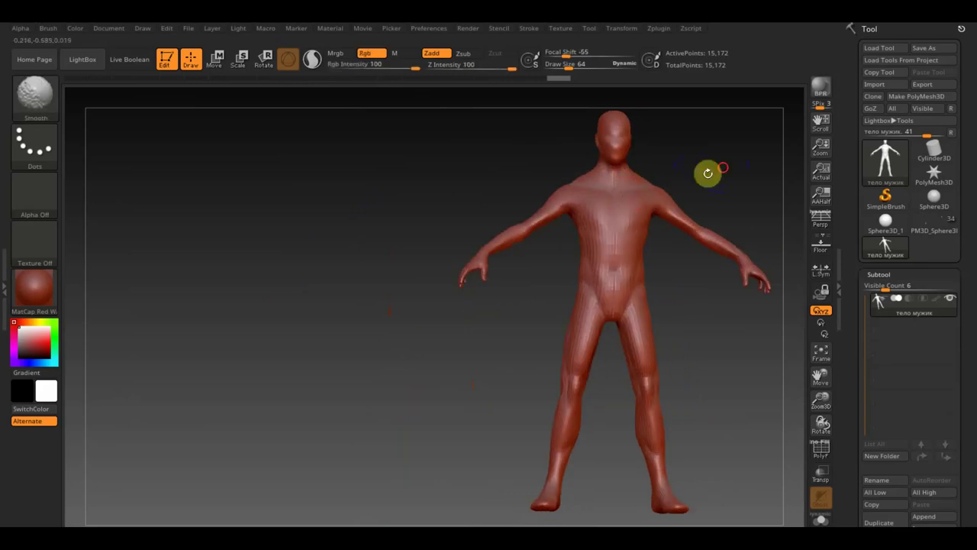
alt+drag(718, 179, 558, 191)
Smooth the upper leg and calf, then return the model to a front view
shift+drag(428, 344, 419, 338)
mouse_move(421, 419)
mouse_down()
mouse_move(520, 458)
mouse_move(454, 419)
mouse_move(567, 412)
mouse_up()
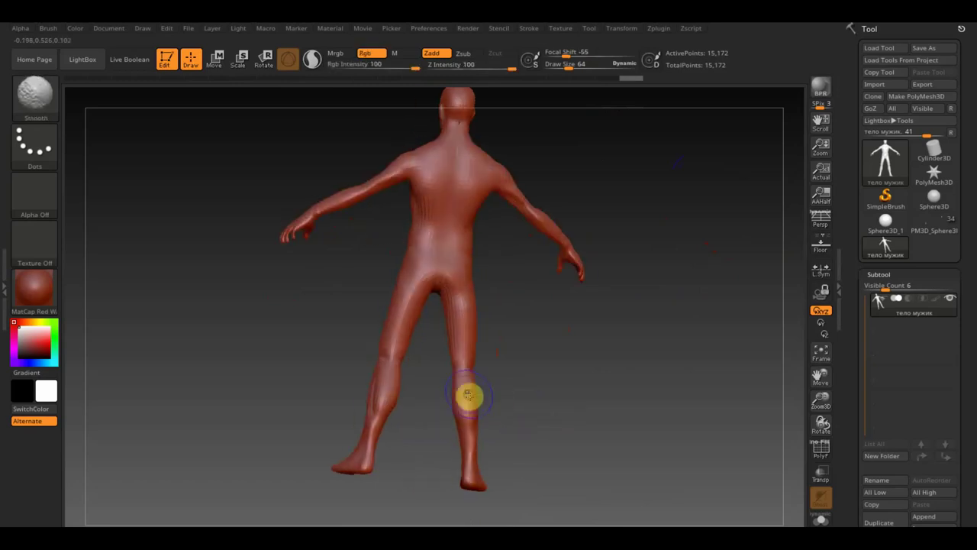
mouse_move(465, 380)
shift+mouse_down()
mouse_move(457, 437)
mouse_move(506, 451)
mouse_move(458, 446)
shift+mouse_up()
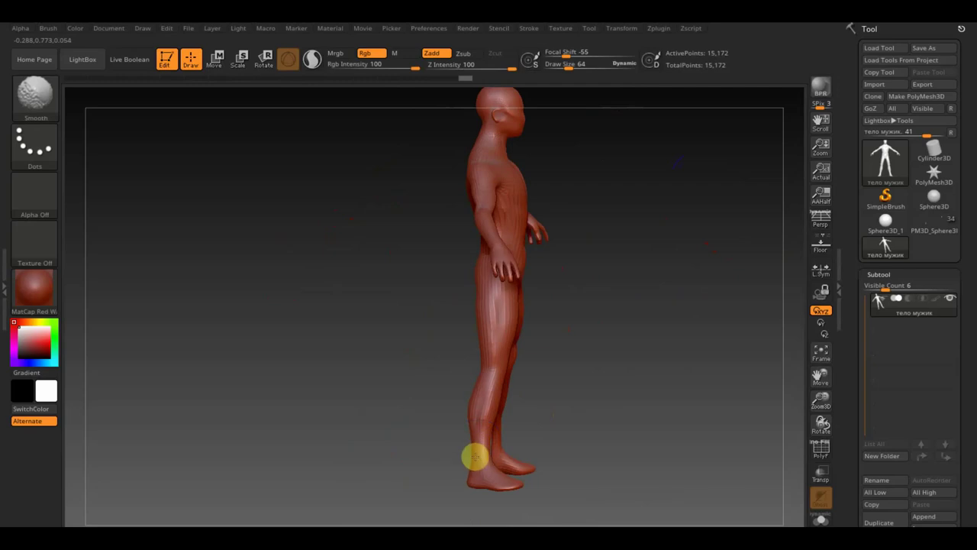
mouse_move(472, 462)
mouse_down()
mouse_move(568, 408)
mouse_move(528, 408)
mouse_up()
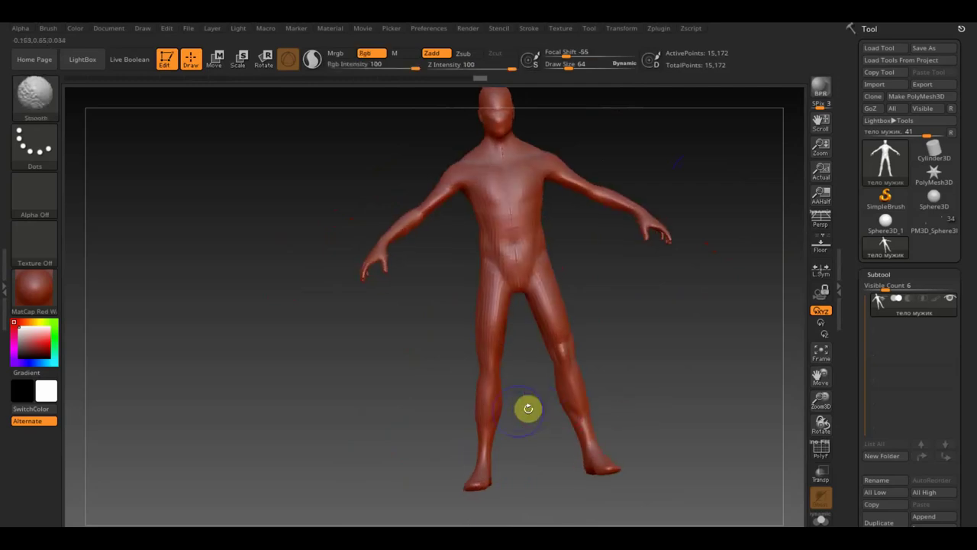
mouse_move(552, 349)
shift+mouse_down()
mouse_move(720, 368)
mouse_move(604, 397)
shift+mouse_up()
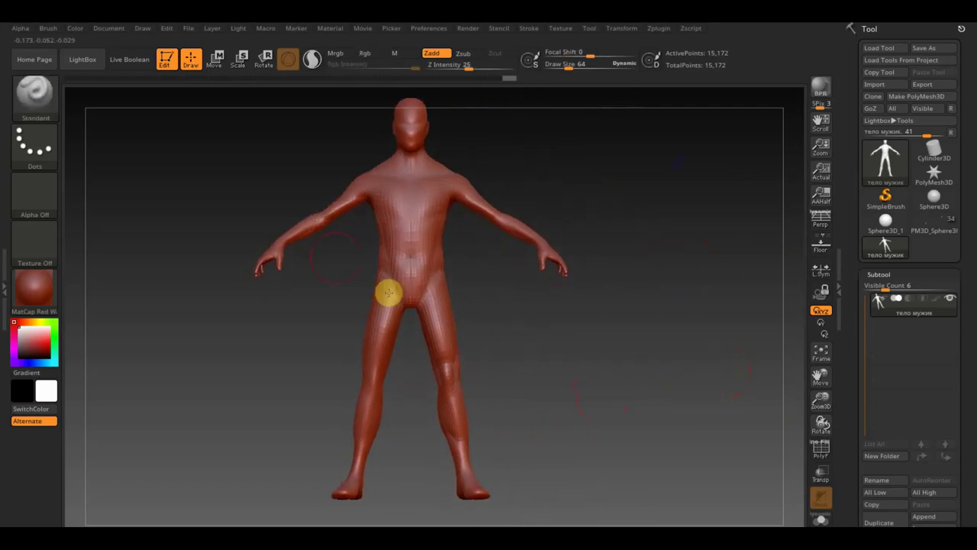
alt+drag(565, 364, 577, 364)
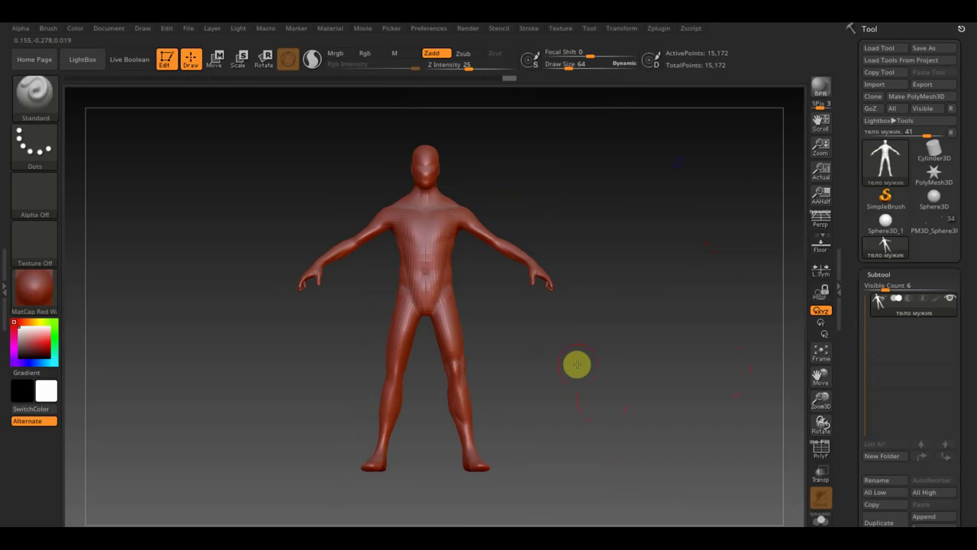
scroll(960, 481, down, 4)
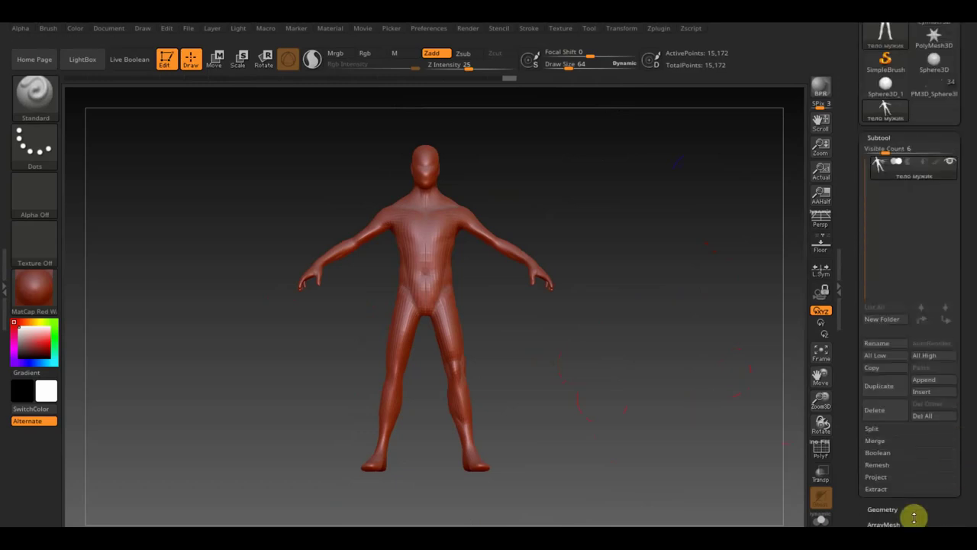
Expand the Geometry and Modify Topology settings for the mesh
click(914, 513)
click(900, 360)
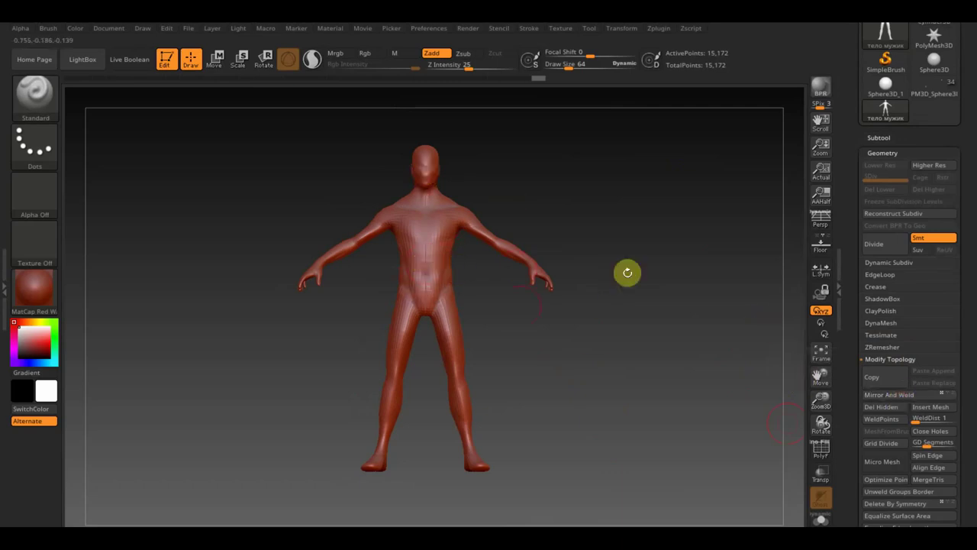
mouse_move(485, 268)
mouse_down()
mouse_move(525, 329)
mouse_move(596, 343)
mouse_move(601, 355)
mouse_up()
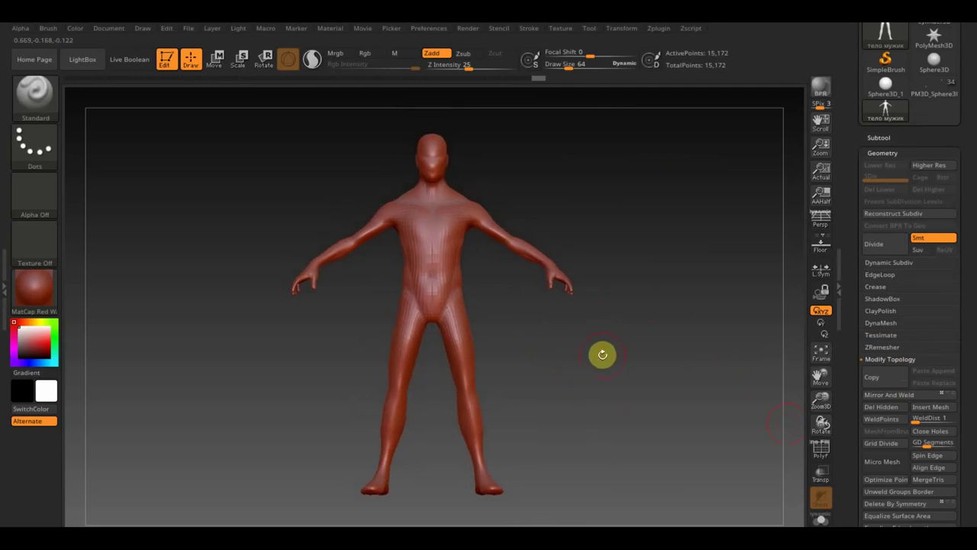
click(562, 30)
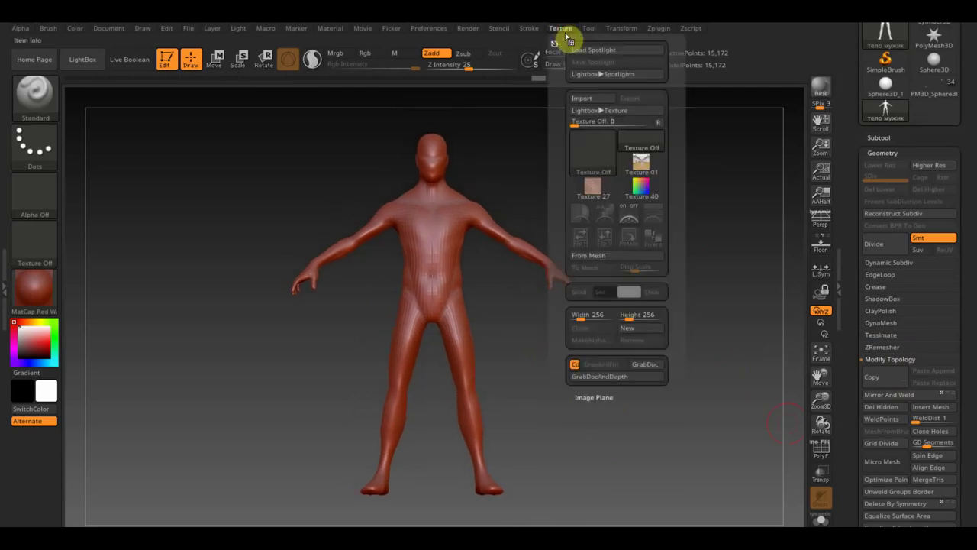
click(594, 102)
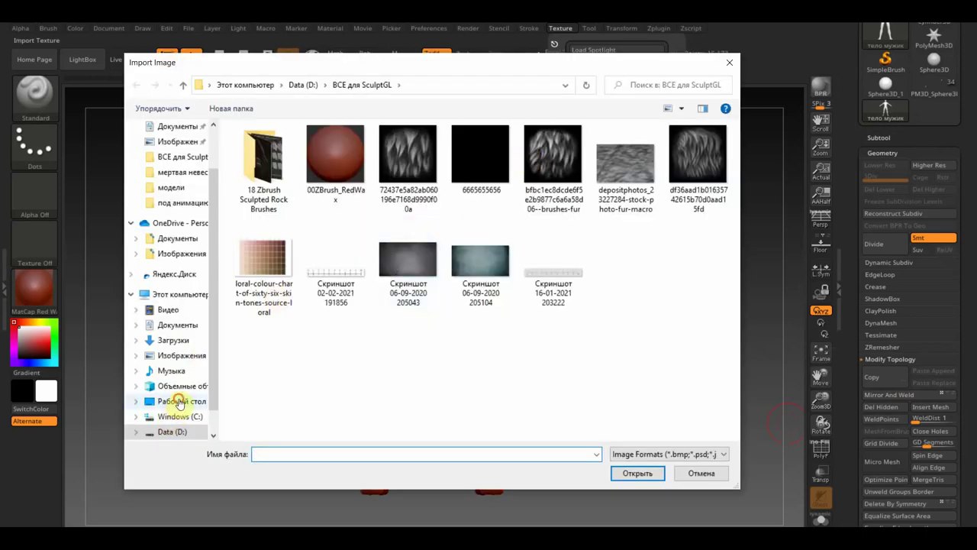
click(178, 401)
click(620, 412)
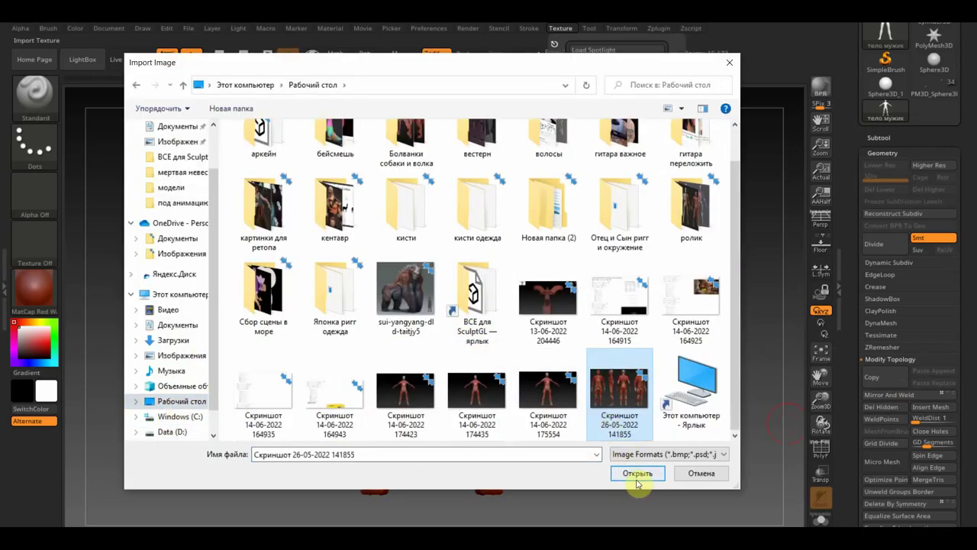
click(641, 481)
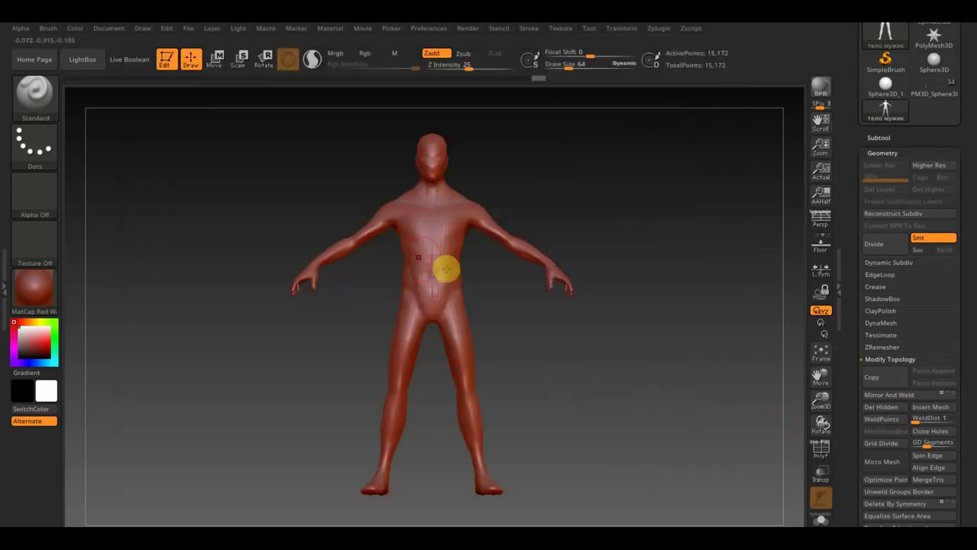
Smooth the lower torso, chest, shoulders and upper back, then undo the last stroke
key(shift)
mouse_move(420, 315)
shift+mouse_down()
mouse_move(458, 290)
mouse_move(436, 278)
shift+mouse_up()
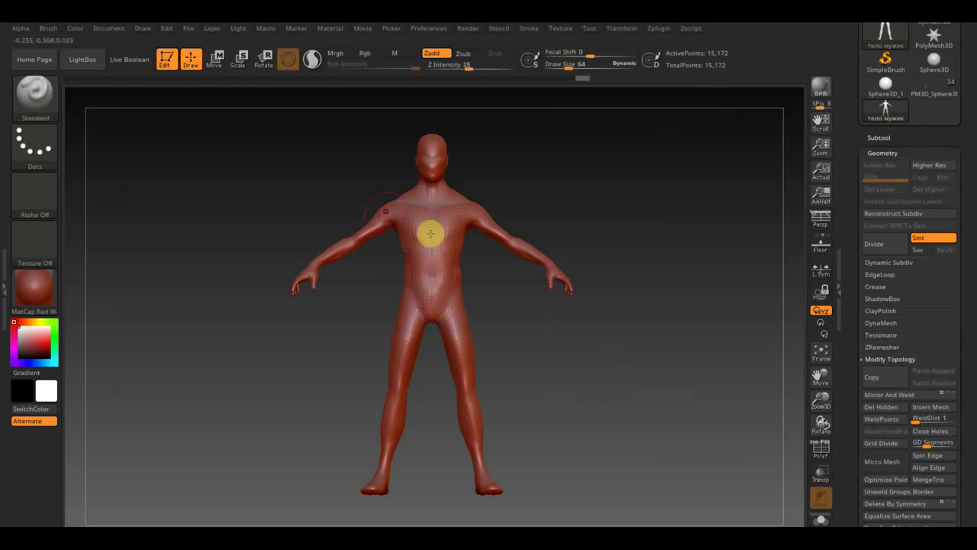
shift+drag(402, 201, 460, 207)
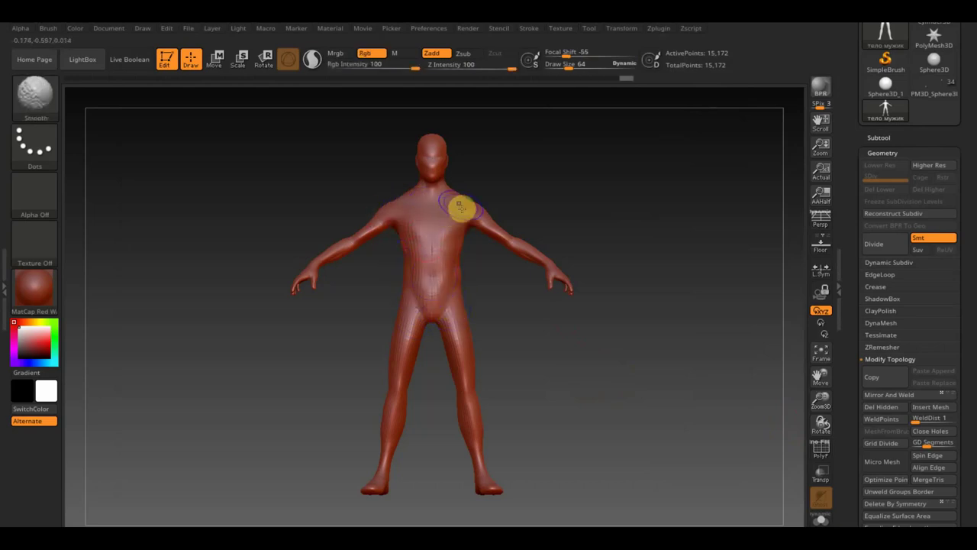
drag(550, 214, 644, 218)
shift+drag(423, 218, 433, 208)
mouse_move(557, 222)
shift+mouse_down()
mouse_move(479, 245)
mouse_move(453, 179)
shift+mouse_up()
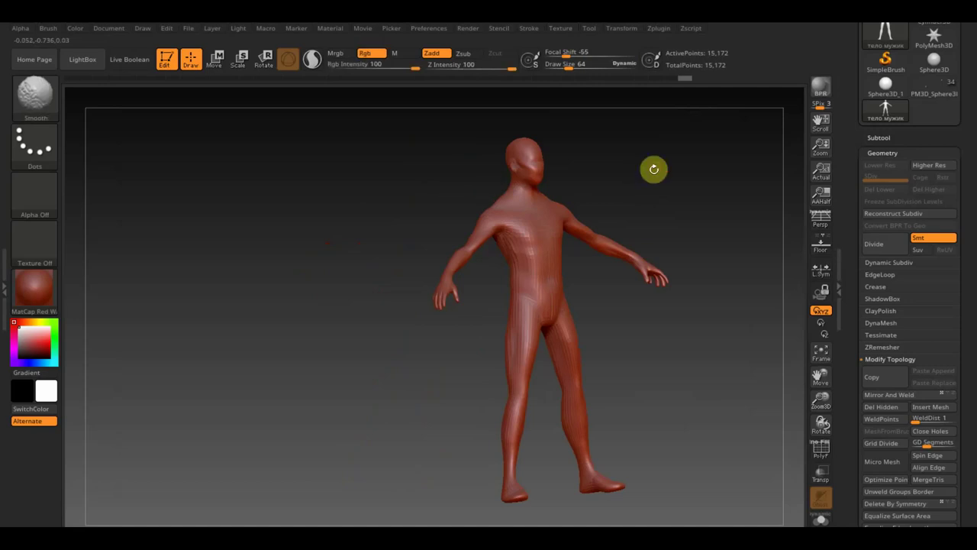
drag(652, 168, 411, 238)
alt+drag(694, 183, 591, 175)
key(ctrl+z)
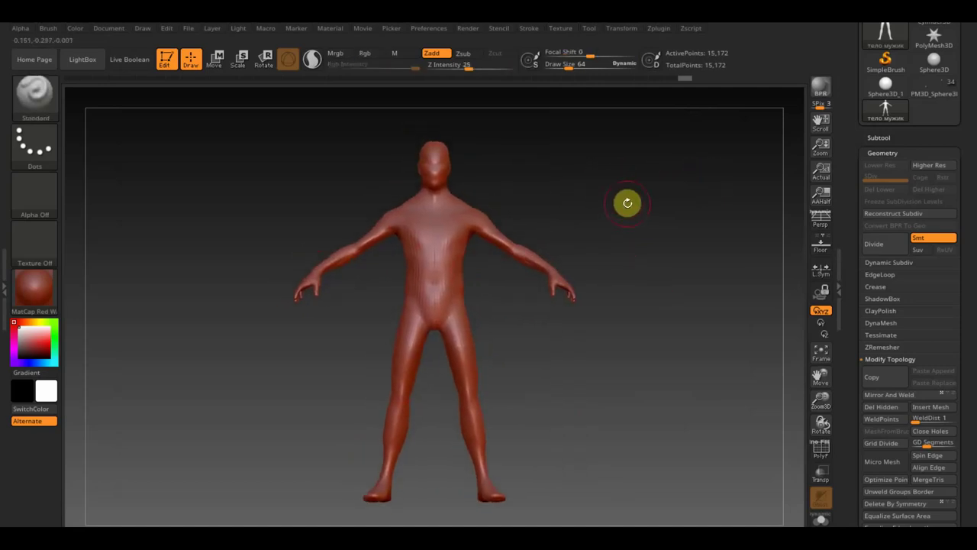
Add the muscle anatomy screenshot texture to Spotlight
click(568, 32)
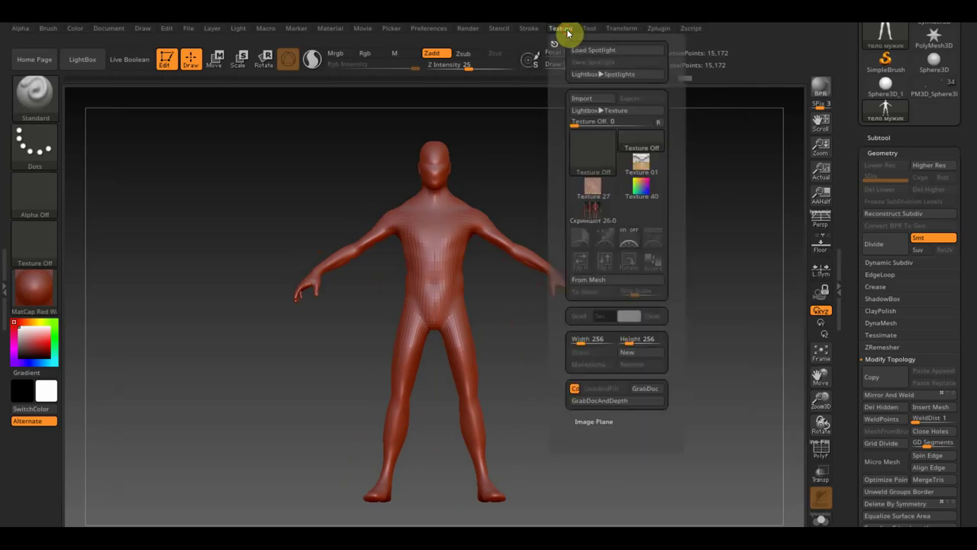
click(593, 211)
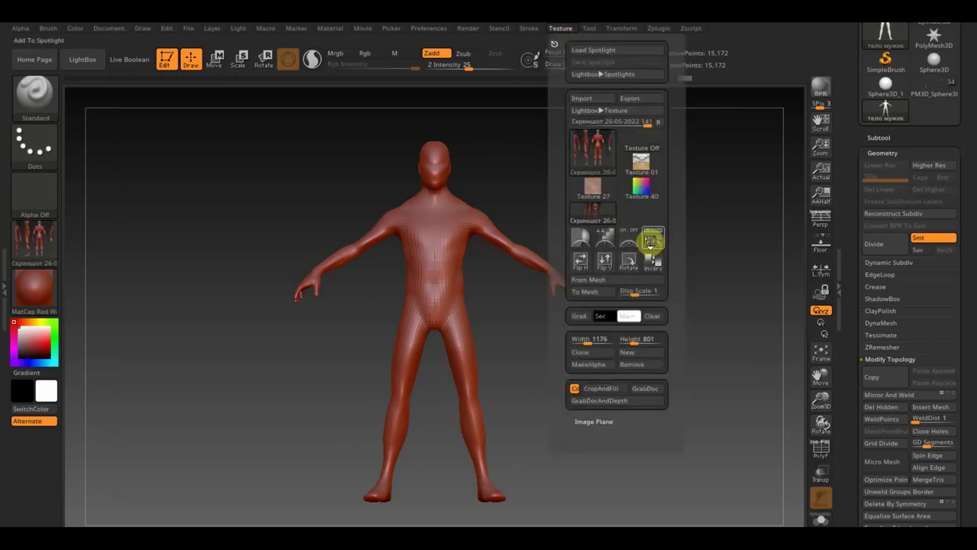
click(650, 241)
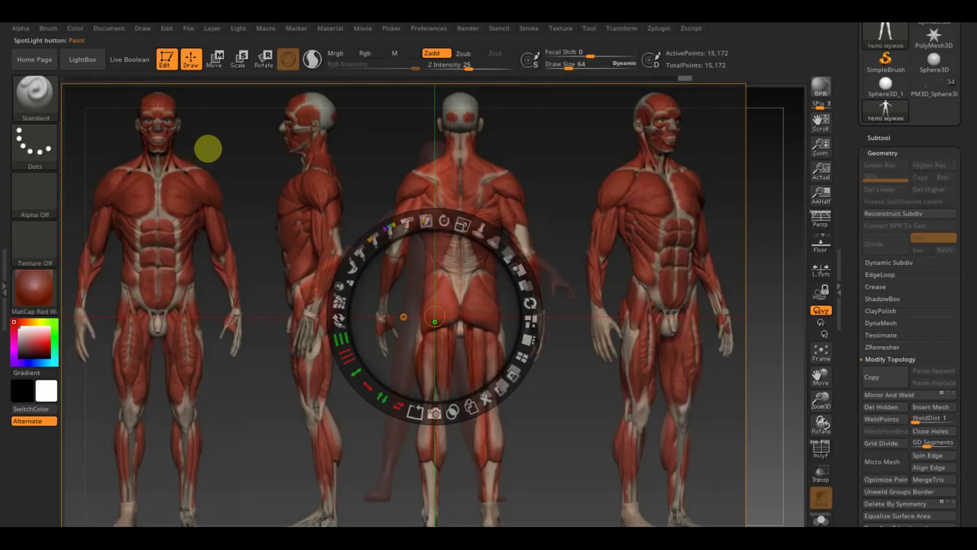
Enlarge the Spotlight reference, lower its opacity, and hide it from the canvas
mouse_move(465, 221)
mouse_down()
mouse_move(453, 222)
mouse_move(518, 284)
mouse_move(661, 286)
mouse_move(665, 273)
mouse_up()
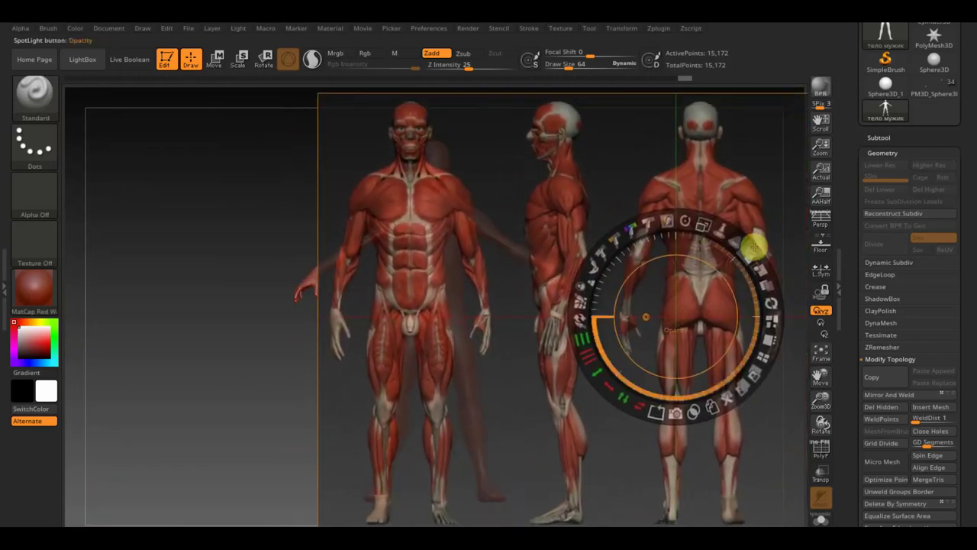
mouse_move(751, 253)
mouse_down()
mouse_move(724, 219)
mouse_move(687, 216)
mouse_up()
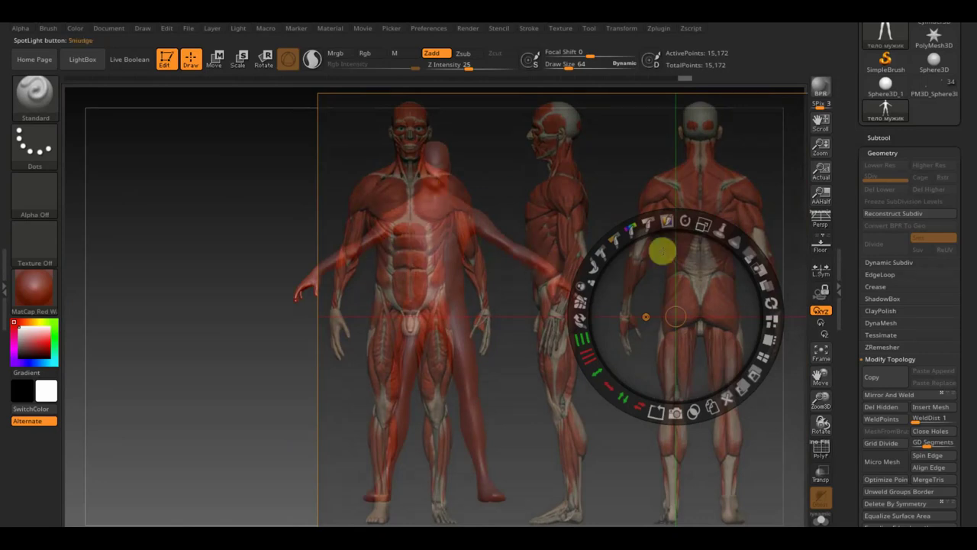
click(730, 260)
drag(750, 254, 726, 264)
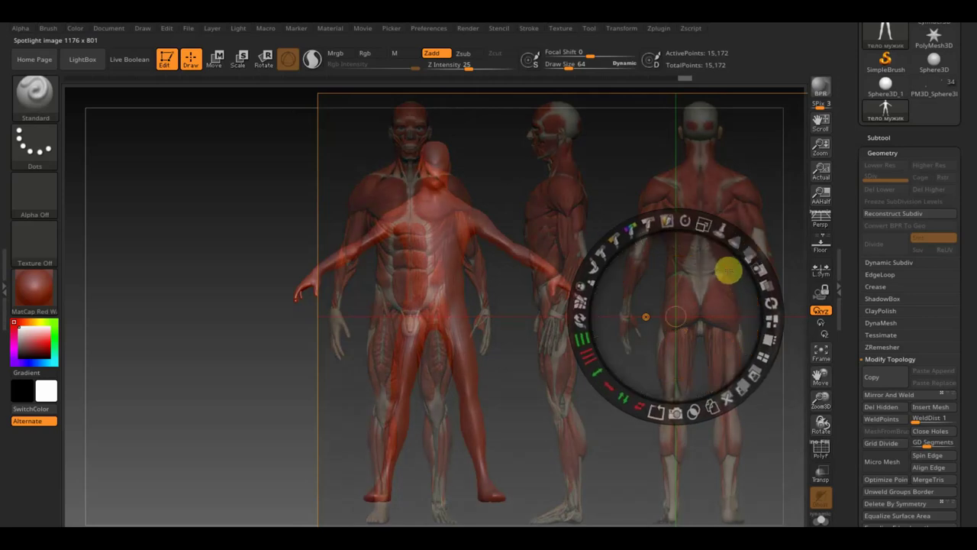
key(shift+z)
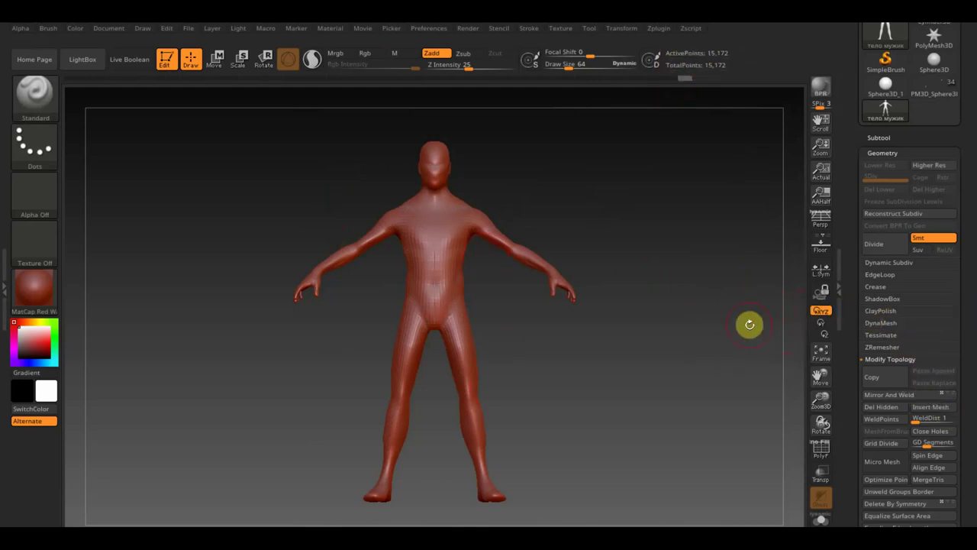
Subdivide, drop to the lowest level, and DynaMesh the body at resolution 1320
key(ctrl+d)
key(ctrl+d)
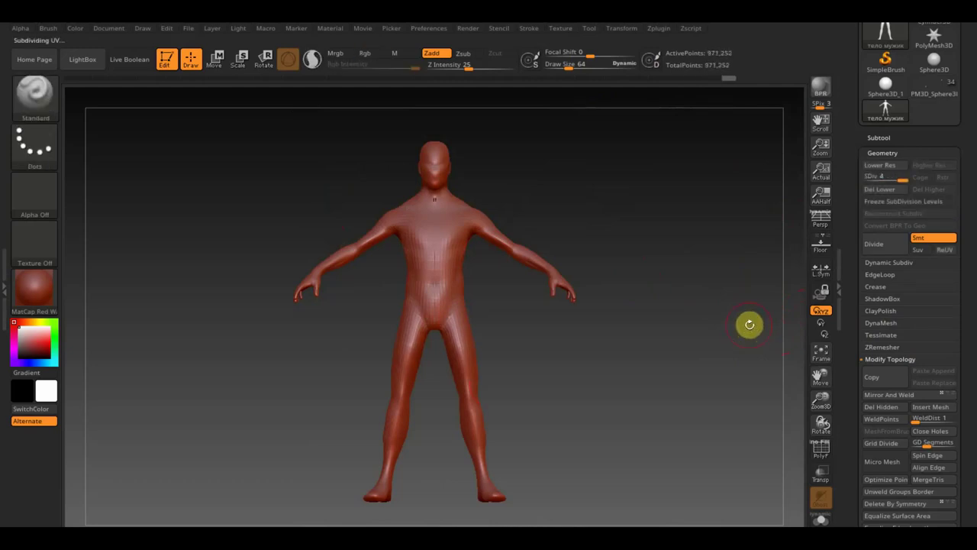
key(shift+d)
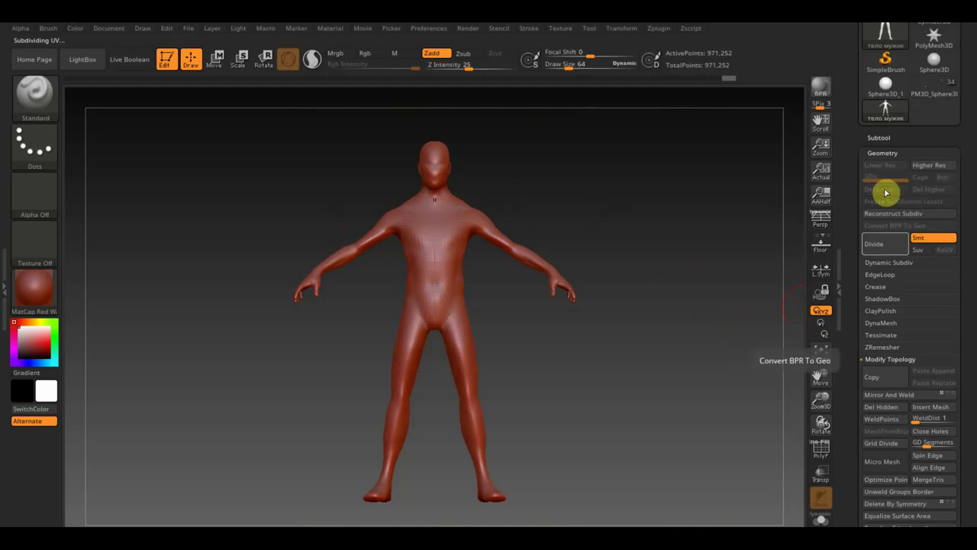
click(898, 327)
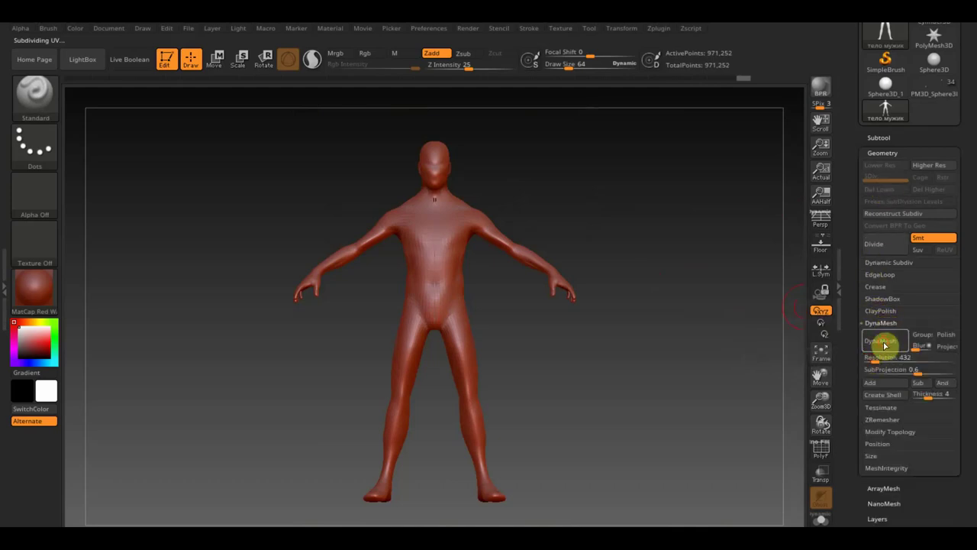
click(733, 333)
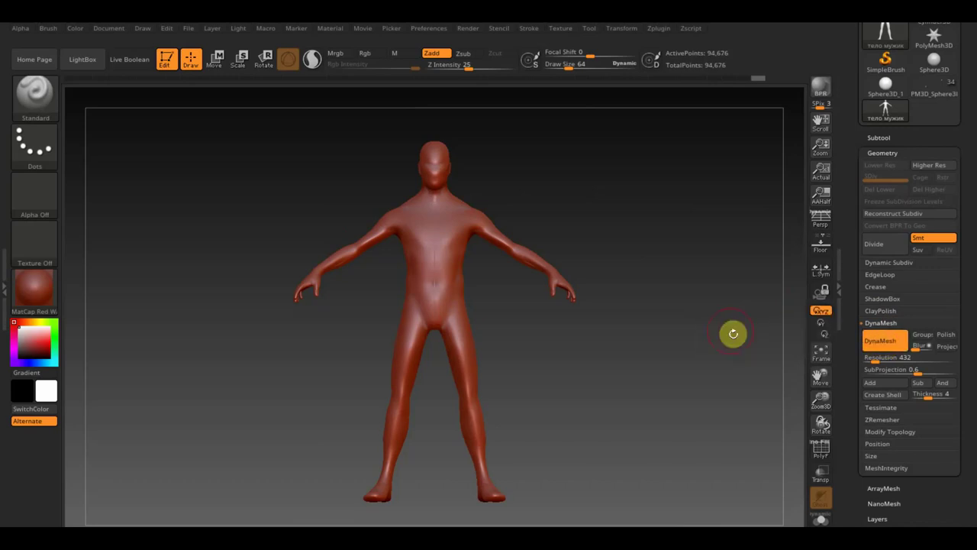
key(ctrl)
key(ctrl+z)
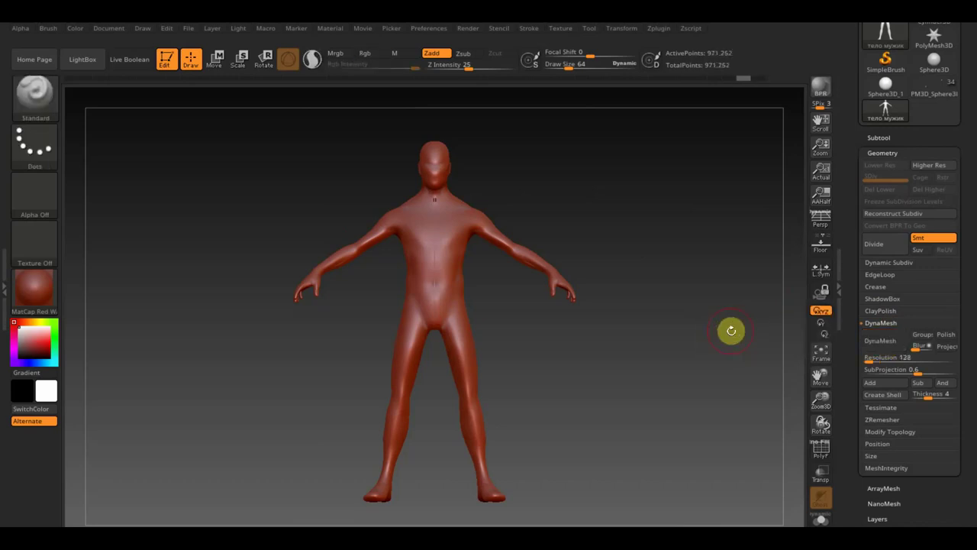
click(878, 357)
text(1320)
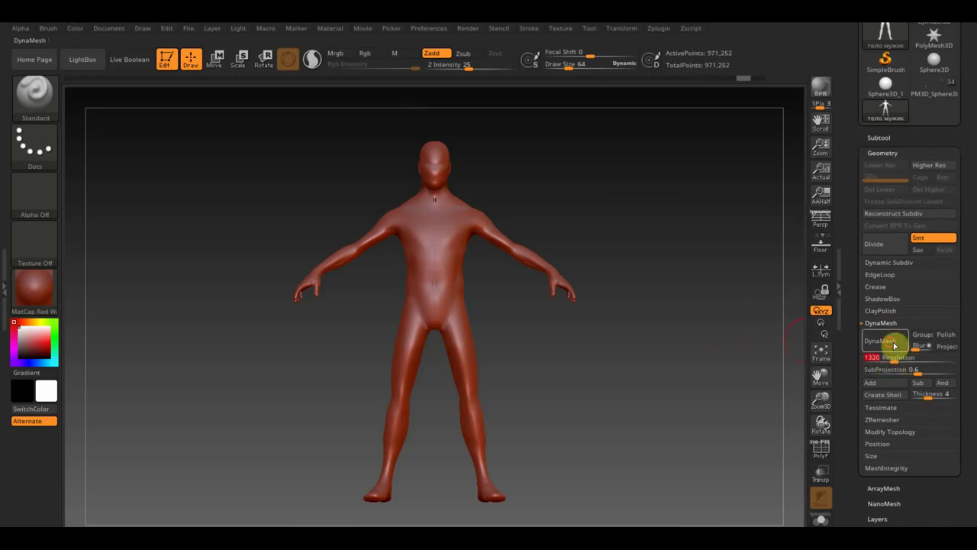
click(886, 343)
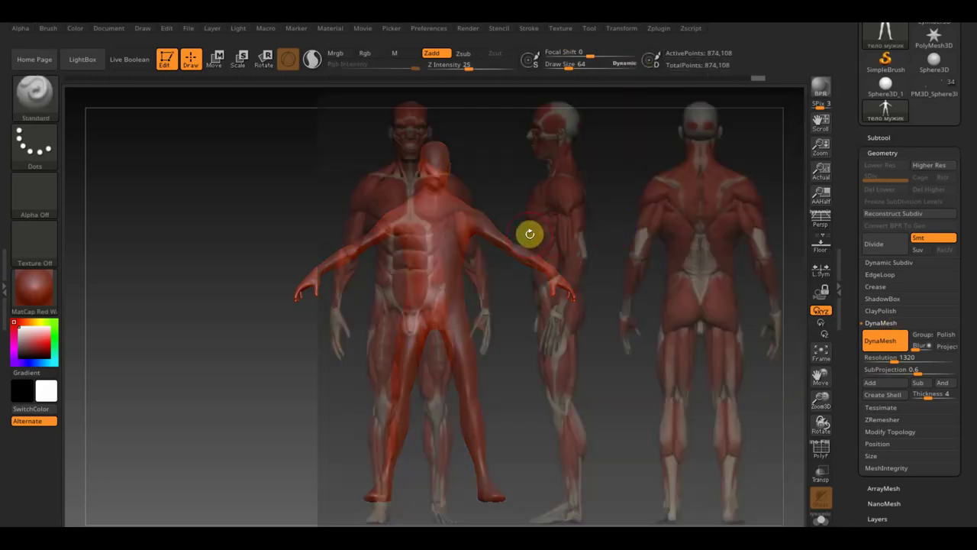
Align the figure with the front reference, turn on Rgb and turn off Zadd
key(z)
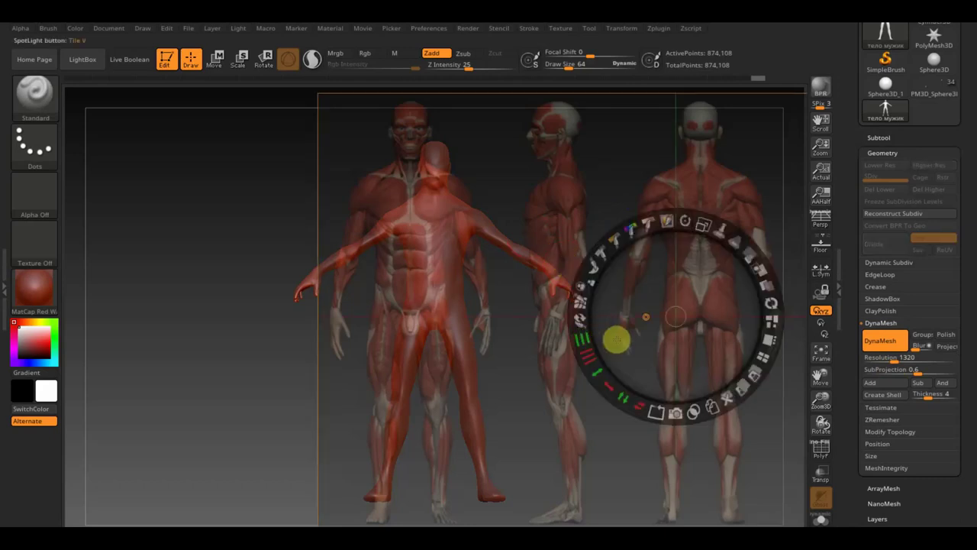
key(z)
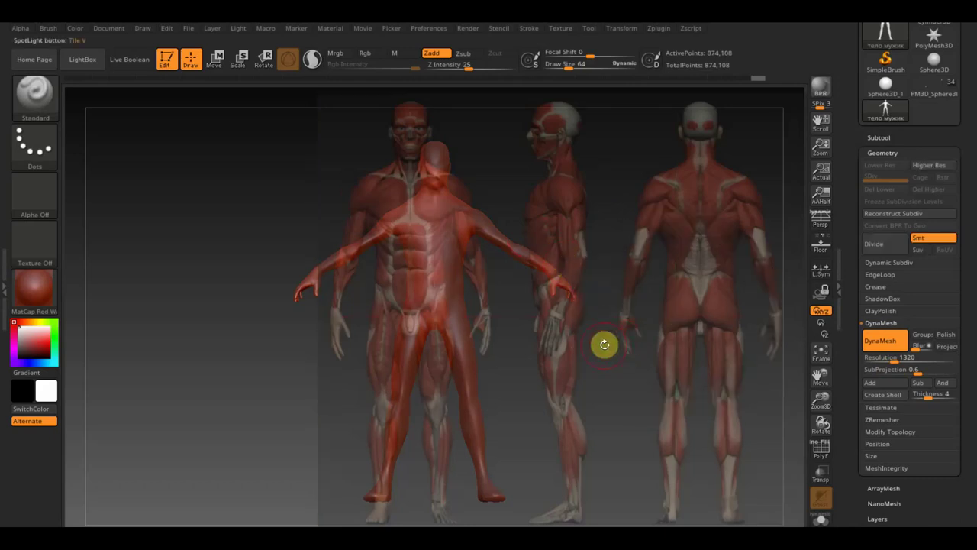
mouse_move(594, 350)
mouse_down()
mouse_move(608, 379)
mouse_move(558, 371)
mouse_move(603, 399)
mouse_move(591, 395)
mouse_move(606, 387)
mouse_up()
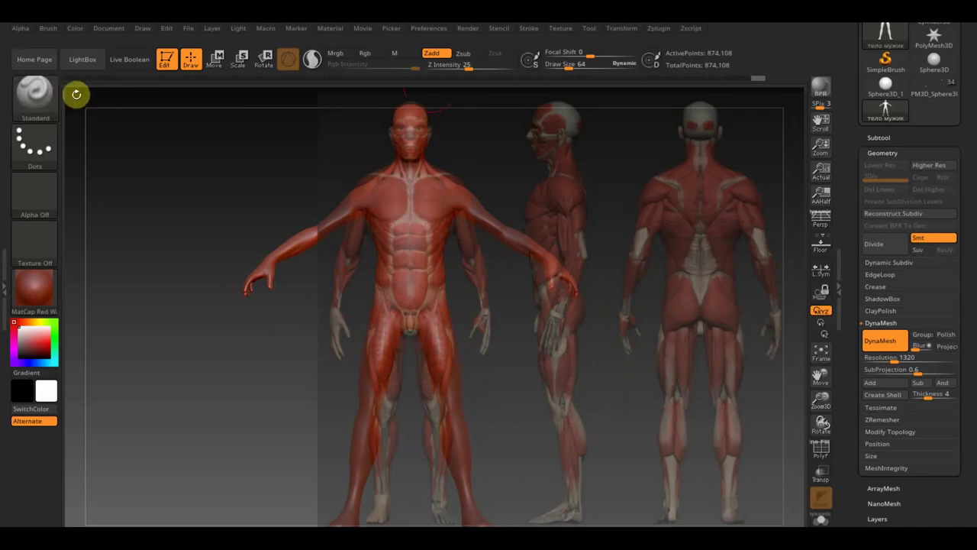
click(370, 54)
click(429, 55)
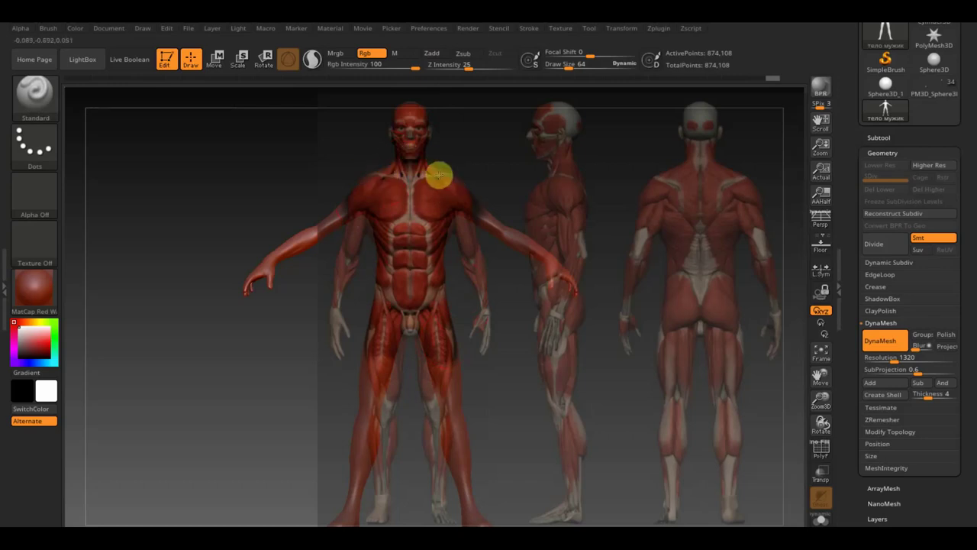
Apply the SketchShaded2 material, snap to front view, and bring the Spotlight controls back
key(shift+z)
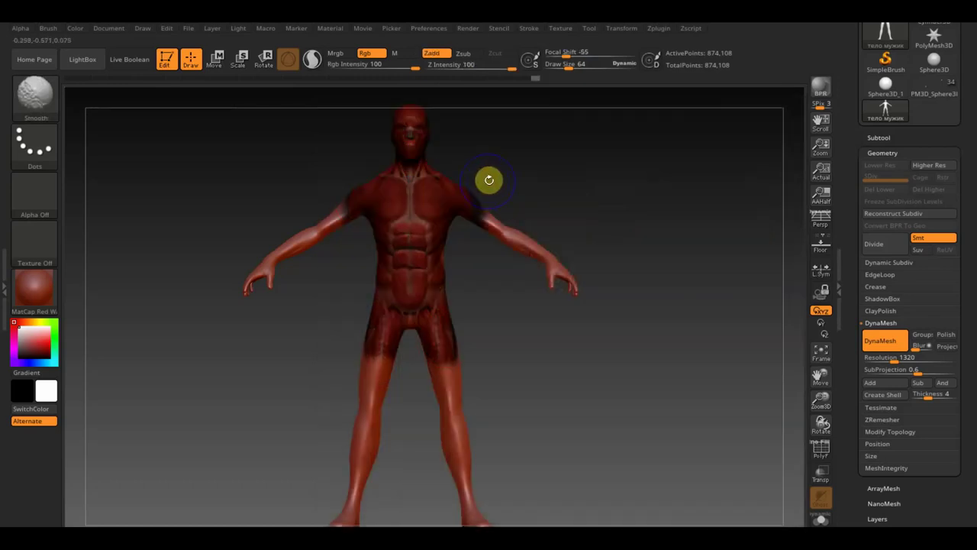
click(45, 292)
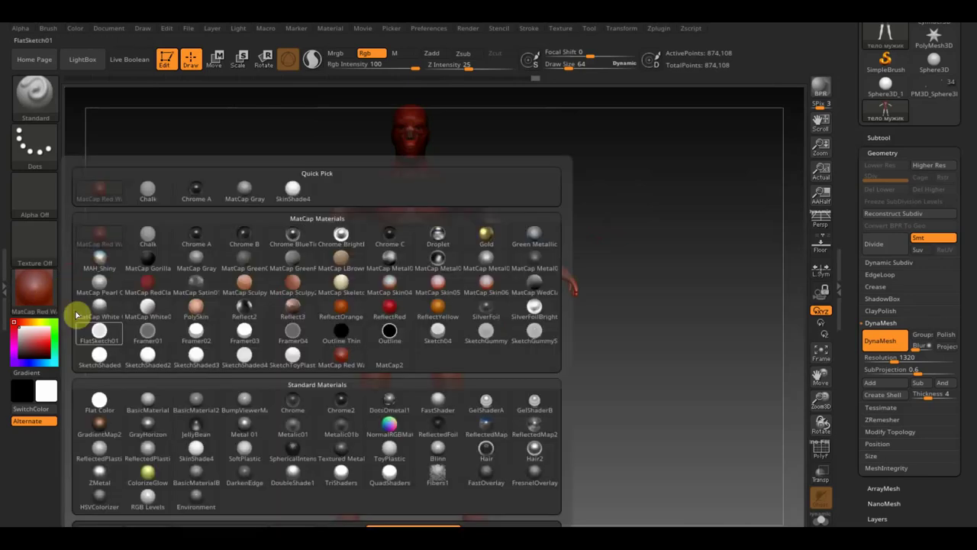
click(144, 354)
mouse_move(469, 219)
mouse_down()
mouse_move(533, 207)
mouse_move(481, 217)
mouse_up()
shift+drag(622, 204, 621, 202)
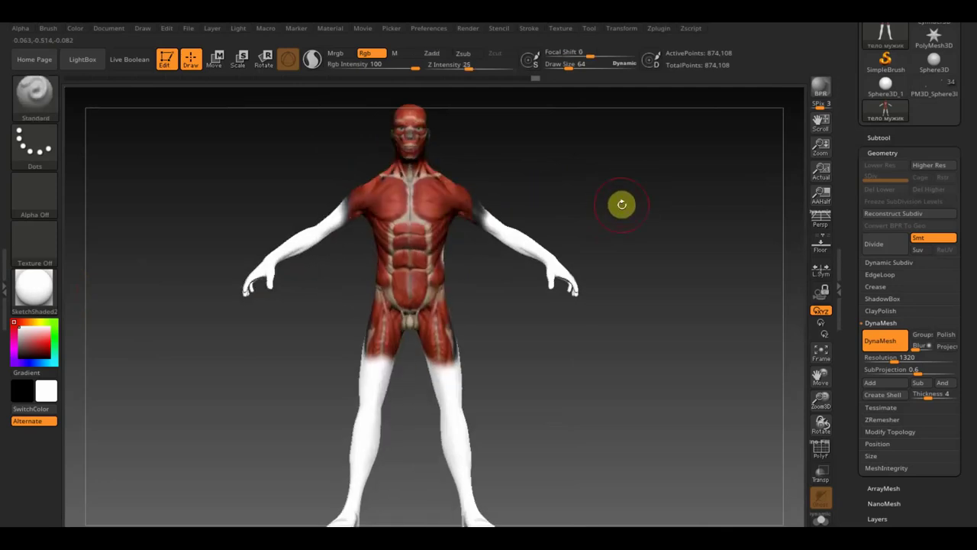
key(shift+z)
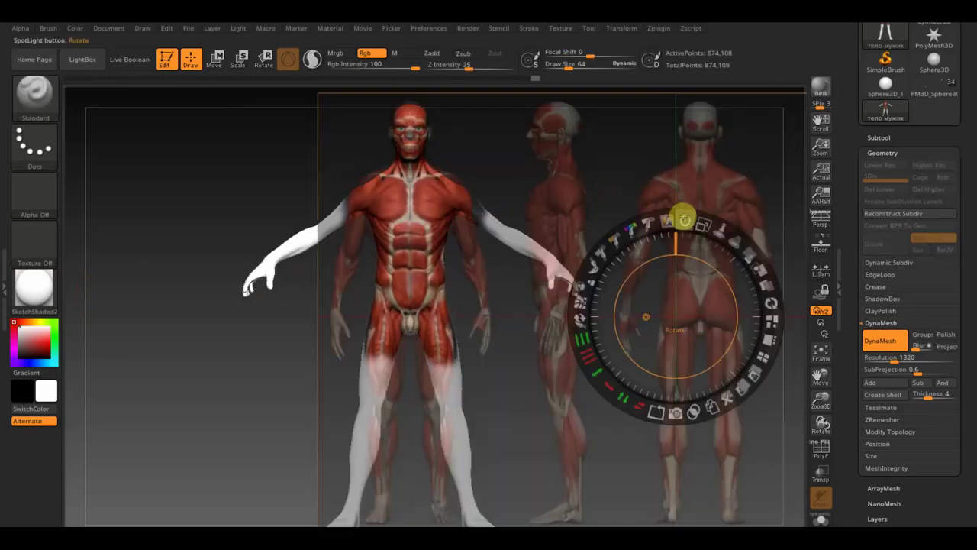
Tilt the reference to the arm's angle and polypaint the arm's muscles down to the hand
mouse_move(686, 220)
mouse_down()
mouse_move(720, 288)
mouse_move(493, 370)
mouse_move(470, 345)
mouse_move(474, 385)
mouse_move(532, 393)
mouse_move(519, 366)
mouse_move(527, 369)
mouse_up()
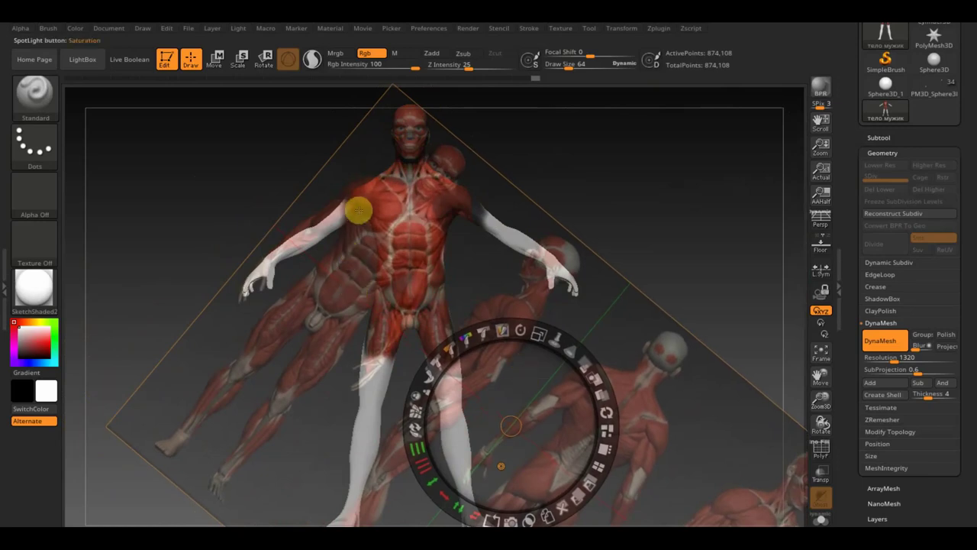
key(z)
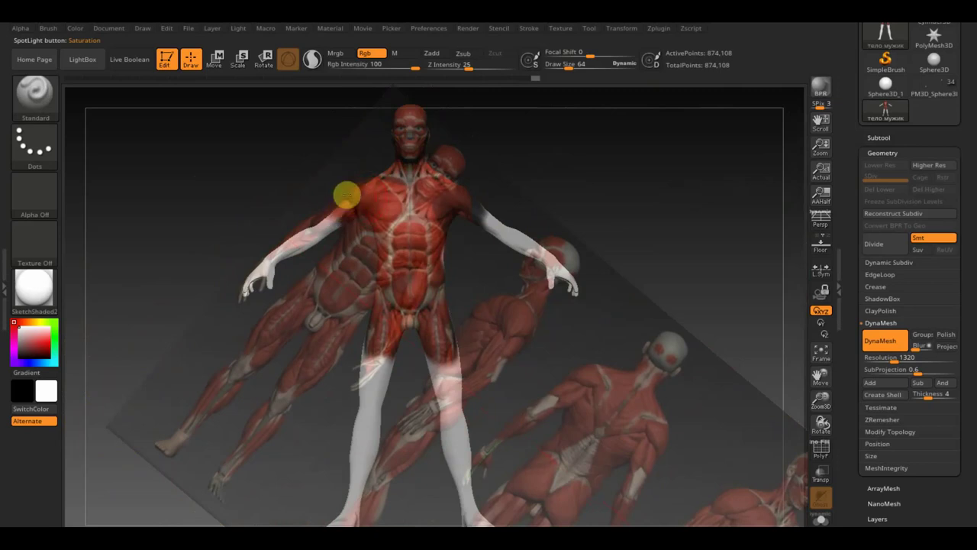
drag(347, 200, 303, 241)
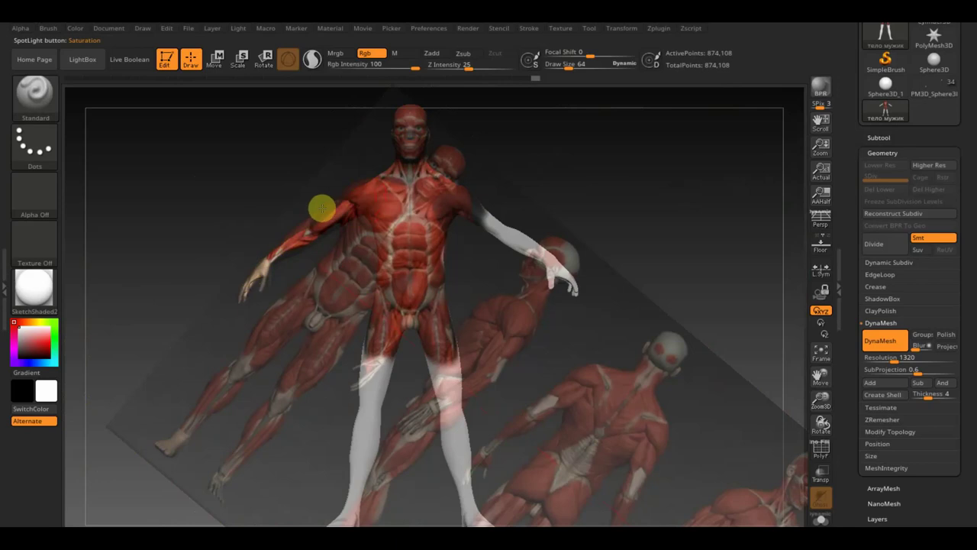
key(shift+z)
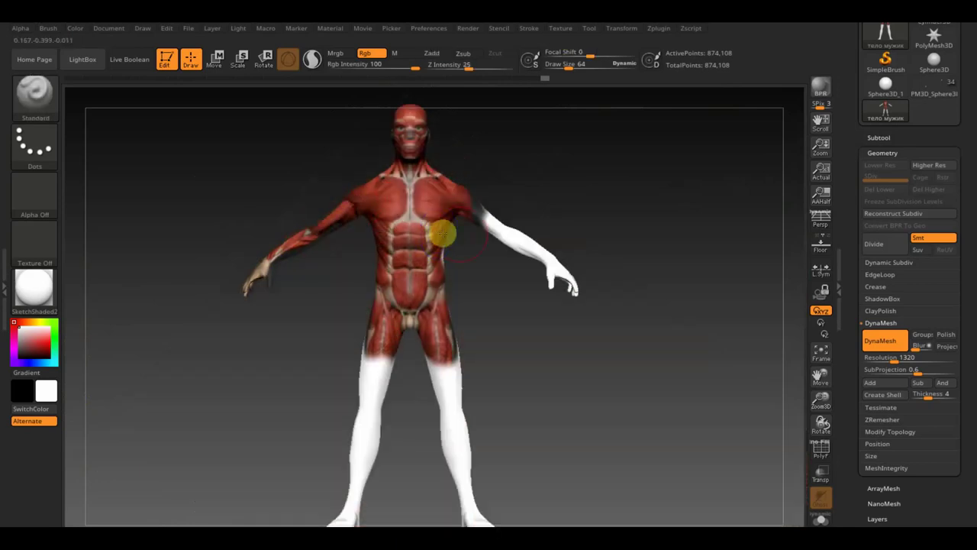
mouse_move(329, 277)
mouse_down()
mouse_move(343, 308)
mouse_move(321, 283)
mouse_up()
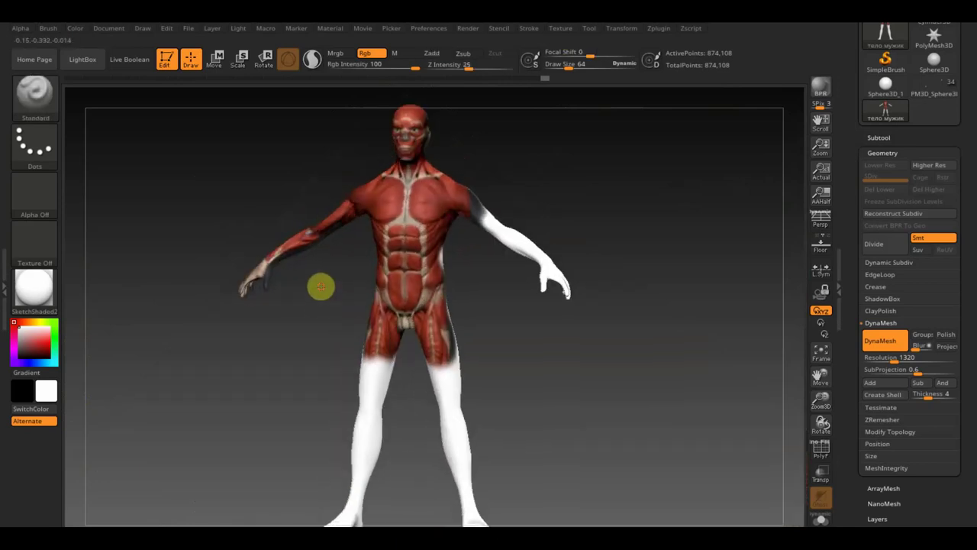
key(shift)
mouse_move(567, 351)
shift+mouse_down()
mouse_move(576, 371)
mouse_move(561, 375)
mouse_move(599, 456)
shift+mouse_up()
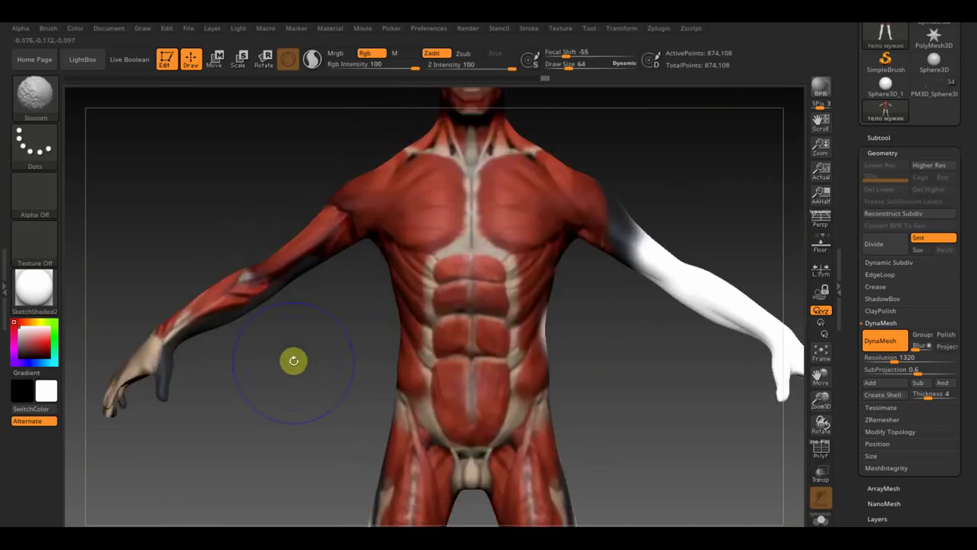
Show the muscle reference image and scale, rotate and move it over the painted arm
key(shift+z)
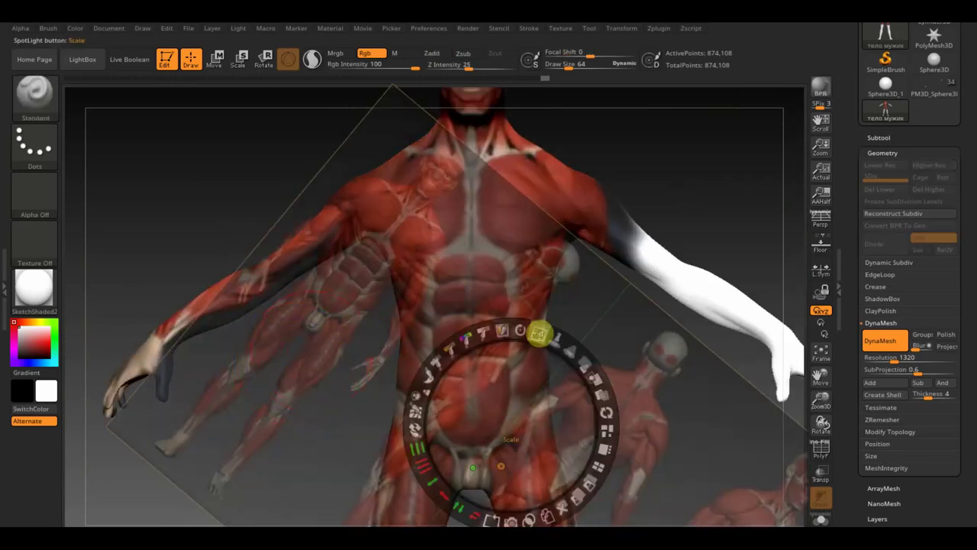
drag(539, 334, 508, 378)
drag(543, 440, 632, 440)
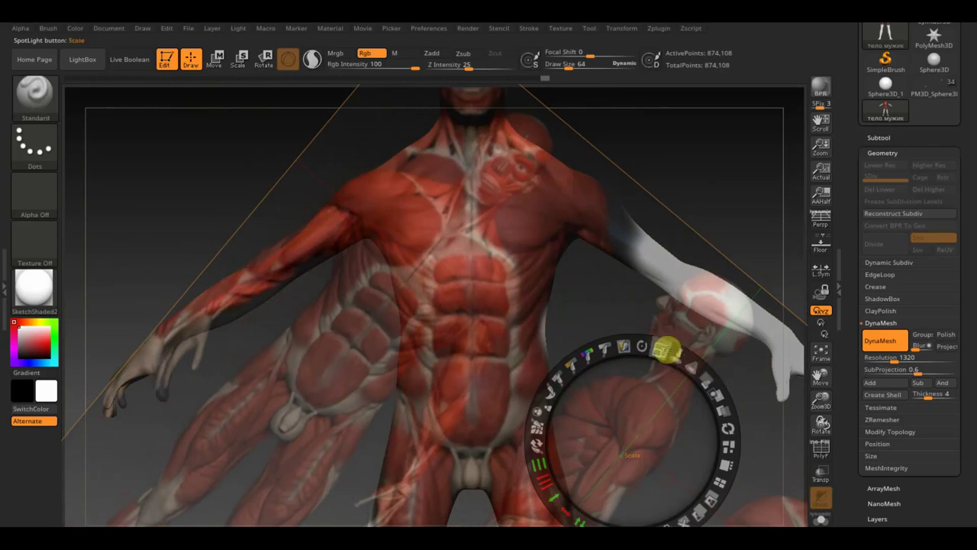
drag(661, 348, 662, 343)
mouse_move(646, 399)
mouse_down()
mouse_move(676, 419)
mouse_move(678, 432)
mouse_up()
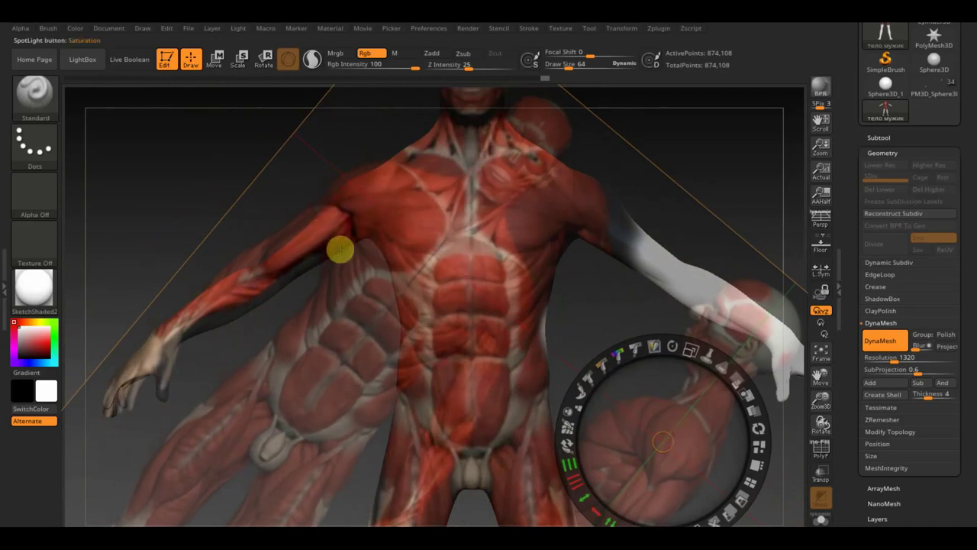
drag(694, 344, 663, 336)
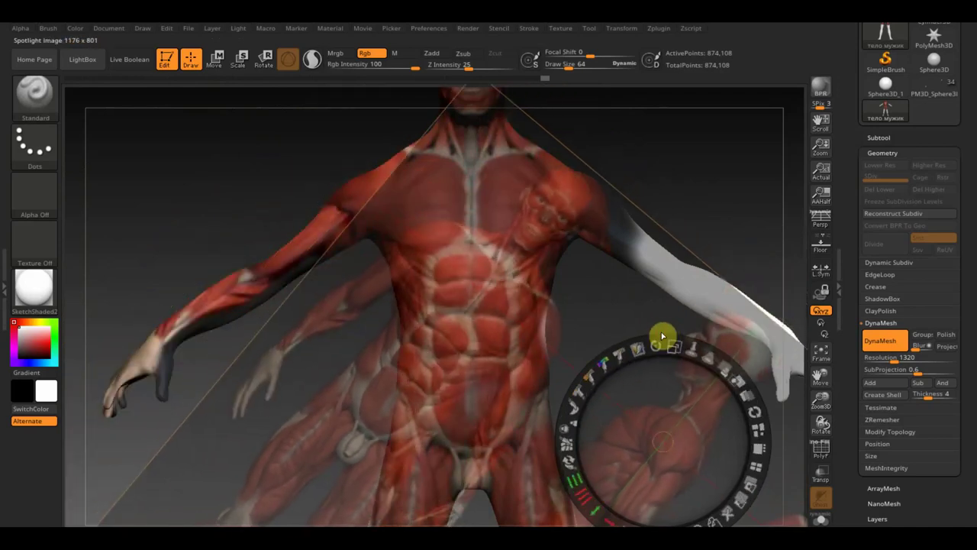
drag(655, 403, 605, 374)
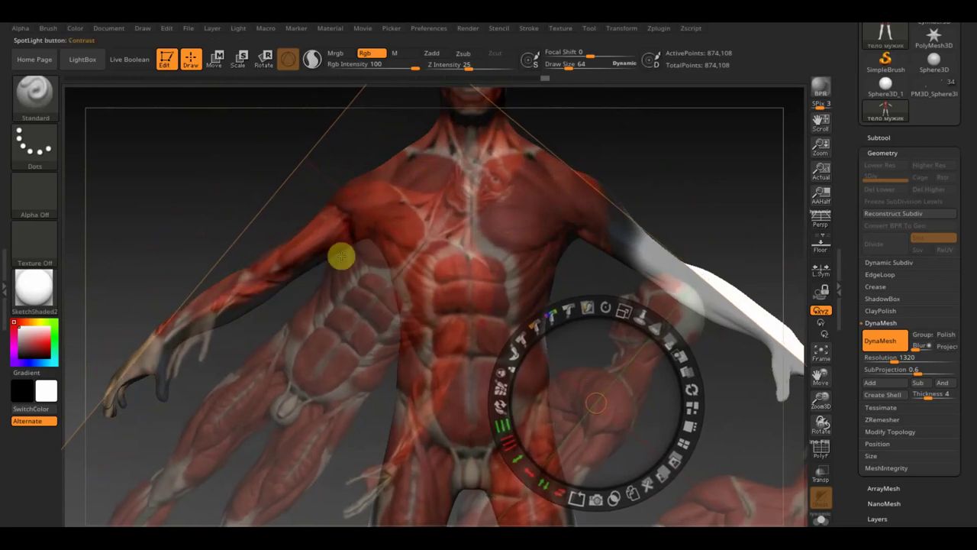
key(z)
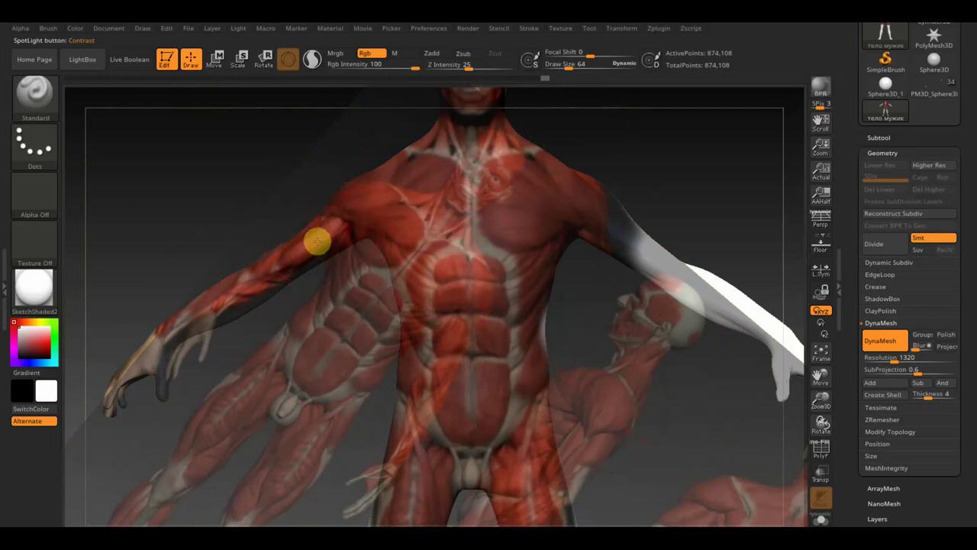
Readjust the reference image's position, scale and rotation, then hide it
key(shift+z)
key(shift+z)
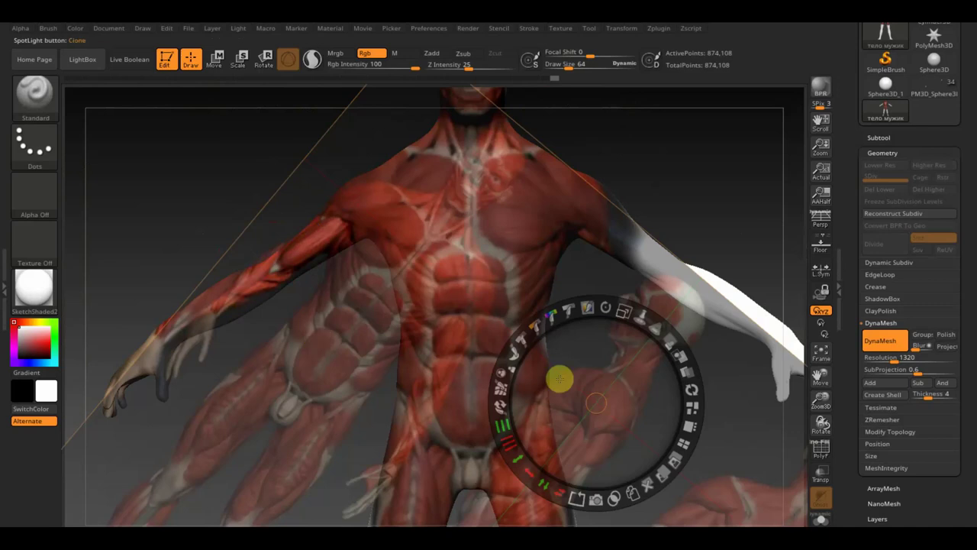
drag(580, 364, 554, 379)
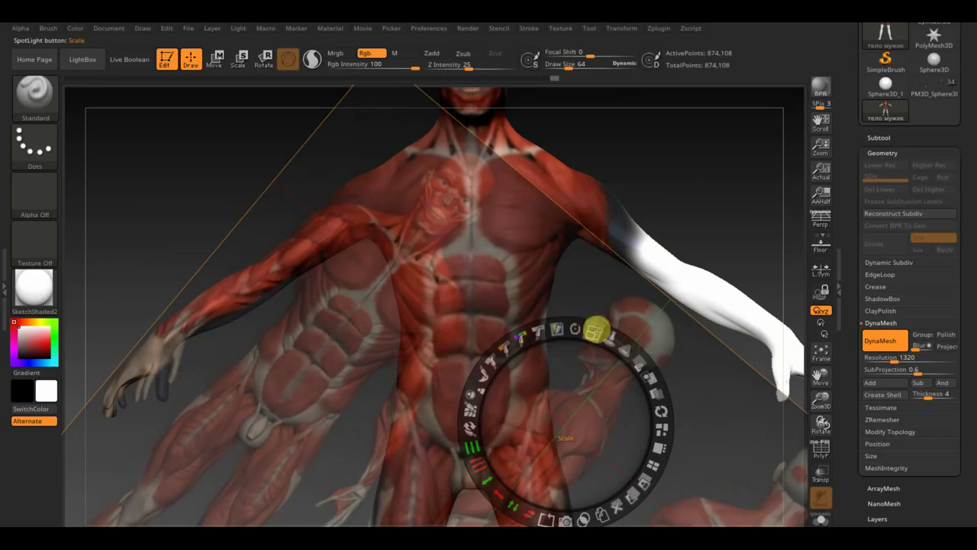
drag(595, 328, 604, 388)
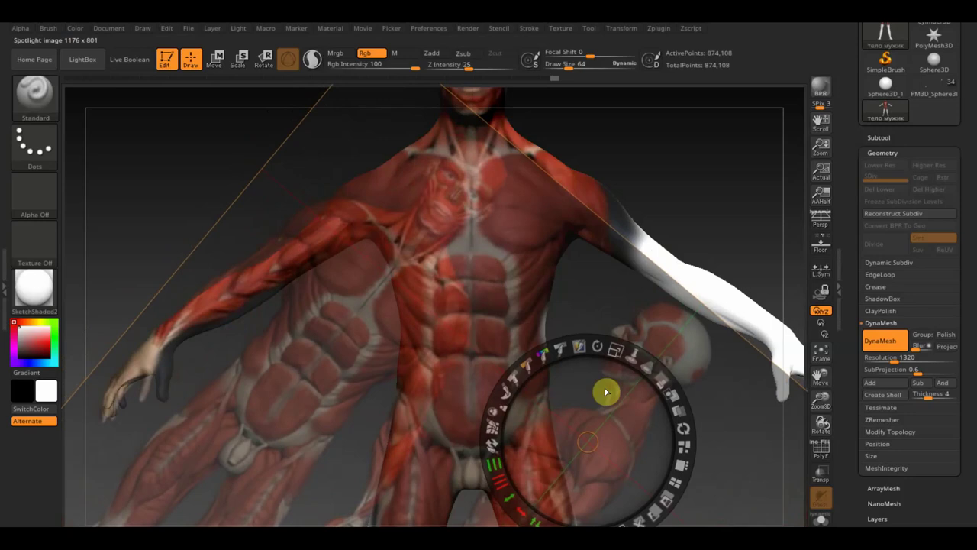
key(z)
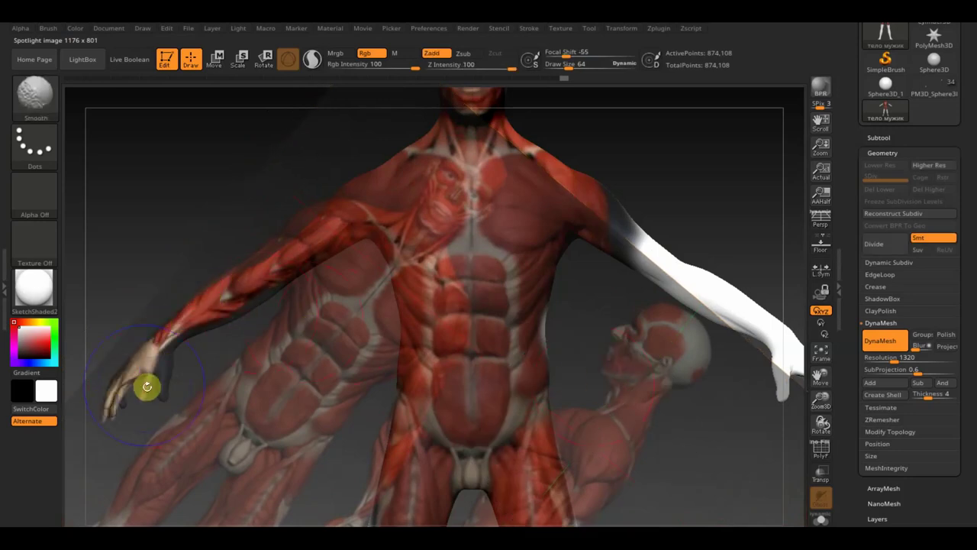
key(shift+z)
key(shift+z)
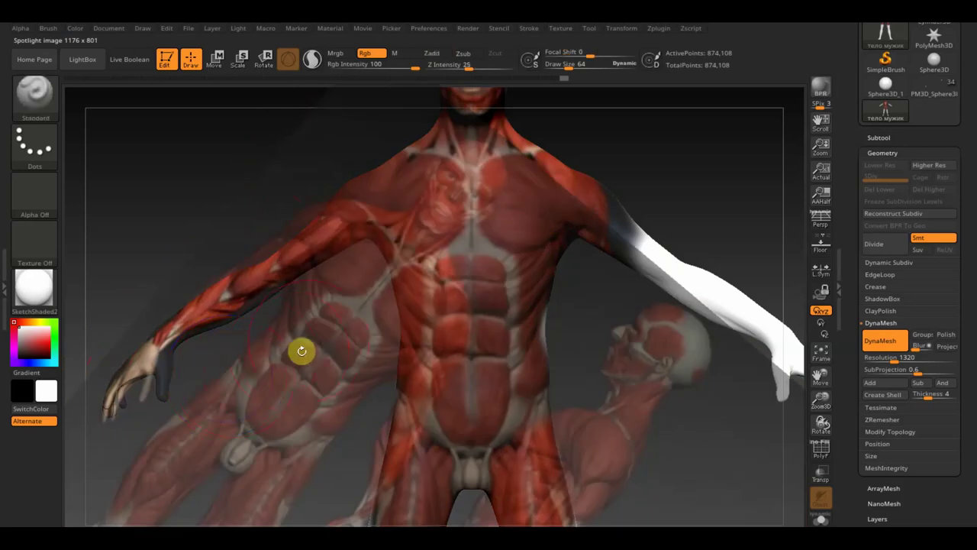
key(z)
mouse_move(523, 384)
mouse_down()
mouse_move(608, 402)
mouse_move(576, 384)
mouse_move(595, 405)
mouse_move(578, 386)
mouse_up()
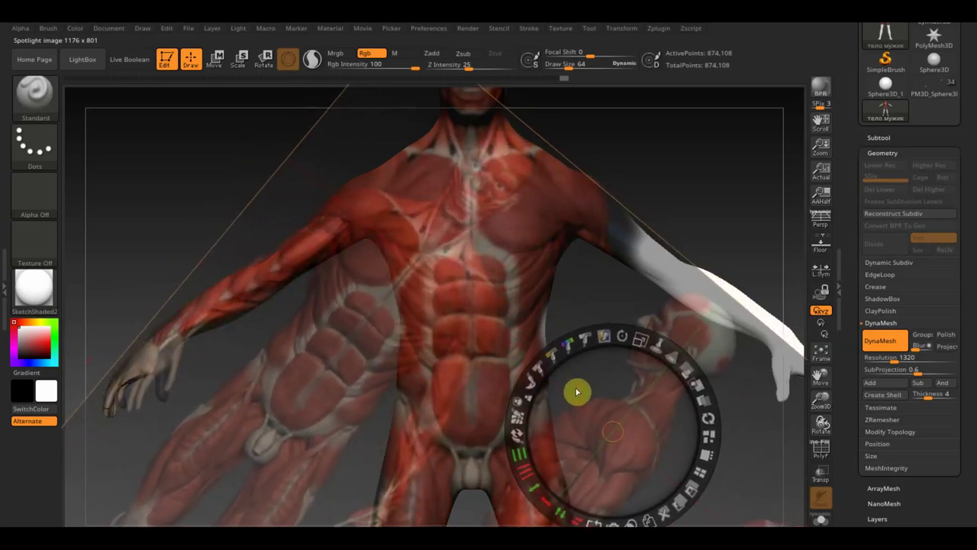
key(z)
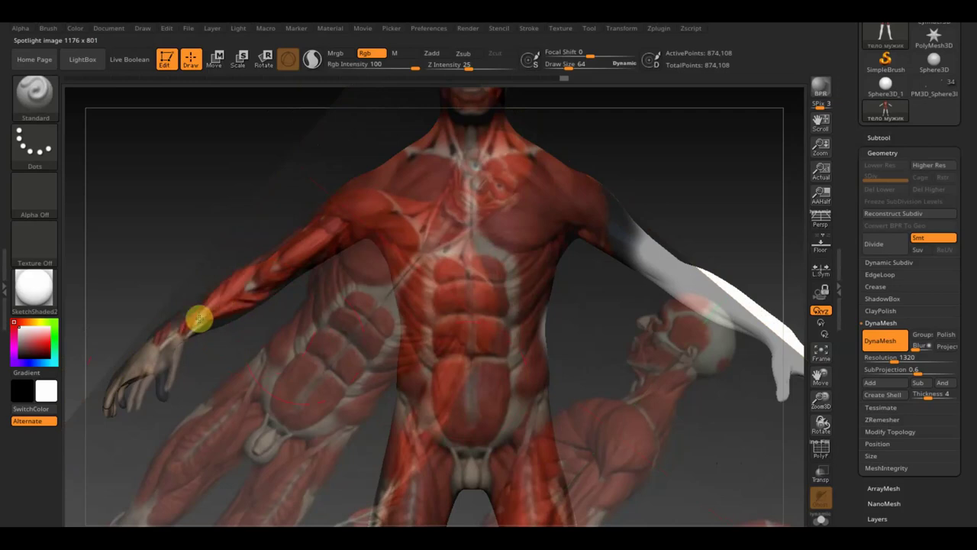
key(shift+z)
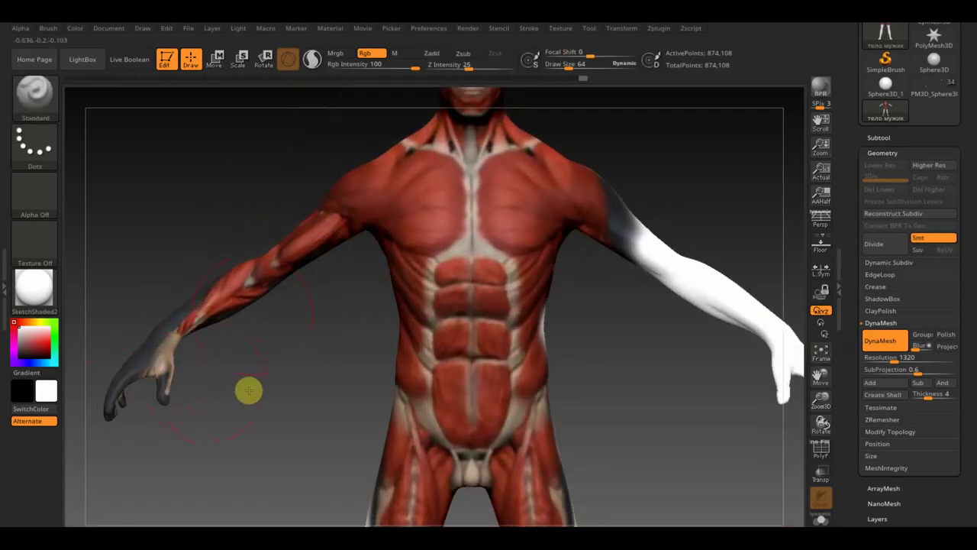
Orbit and zoom out to frame the whole figure, then show the reference image shrunk below it
drag(260, 346, 281, 410)
mouse_move(259, 266)
mouse_down()
mouse_move(255, 323)
mouse_move(281, 267)
mouse_up()
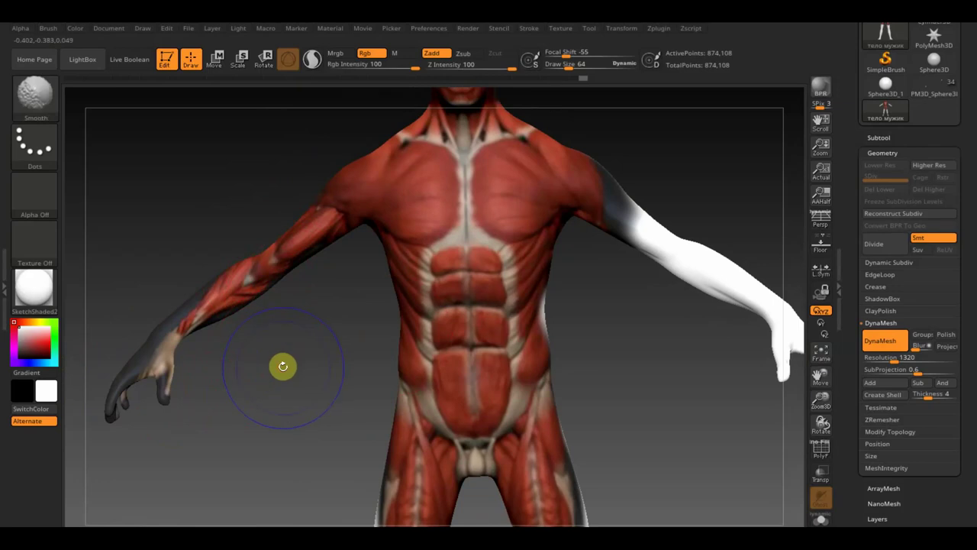
shift+drag(283, 366, 282, 377)
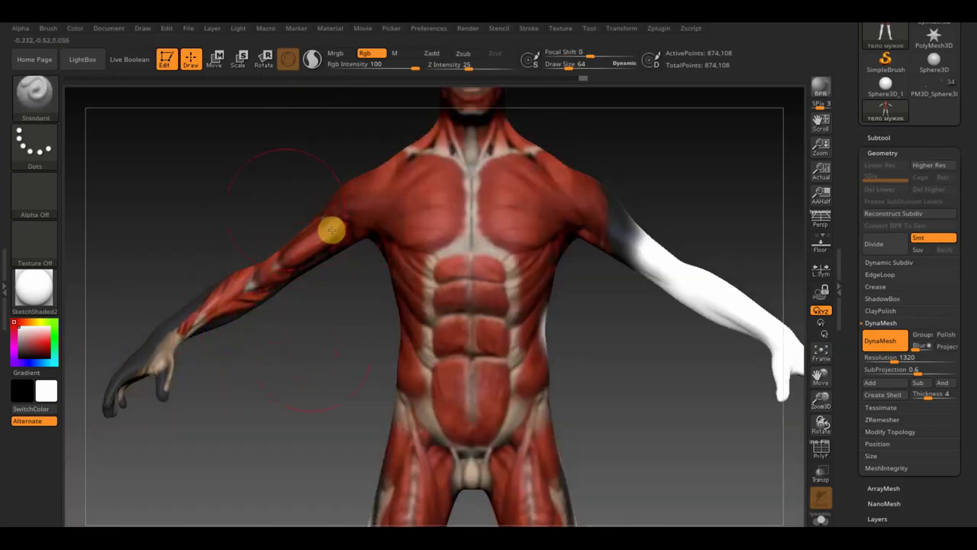
drag(337, 290, 359, 367)
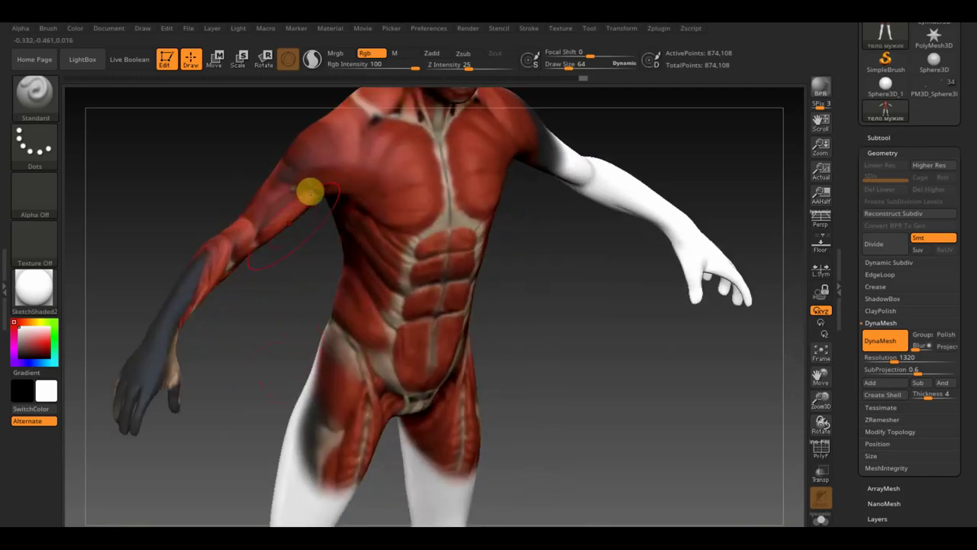
mouse_move(564, 362)
mouse_down()
mouse_move(561, 345)
mouse_move(591, 345)
mouse_move(560, 339)
mouse_up()
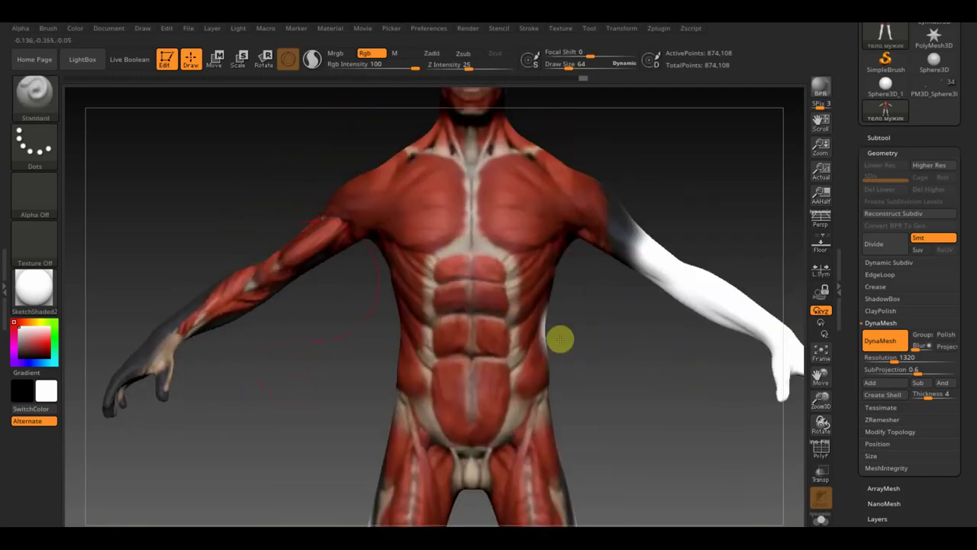
mouse_move(334, 314)
alt+mouse_down()
mouse_move(312, 346)
mouse_move(284, 290)
mouse_move(499, 222)
mouse_move(539, 113)
alt+mouse_up()
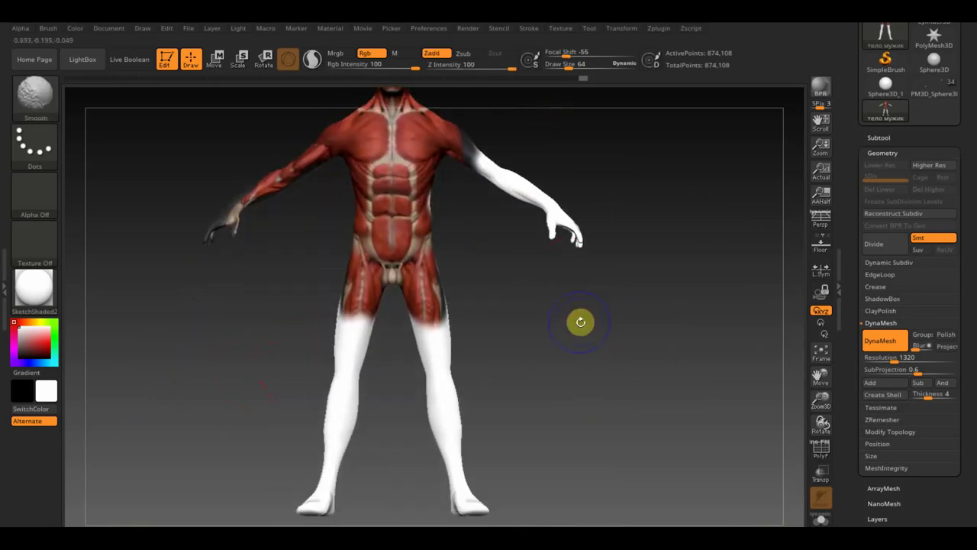
key(shift+z)
mouse_move(643, 338)
mouse_down()
mouse_move(603, 312)
mouse_move(565, 306)
mouse_up()
Rotate the reference image upright and enlarge and position it to match the figure
click(624, 332)
mouse_move(624, 333)
mouse_down()
mouse_move(533, 304)
mouse_move(557, 333)
mouse_up()
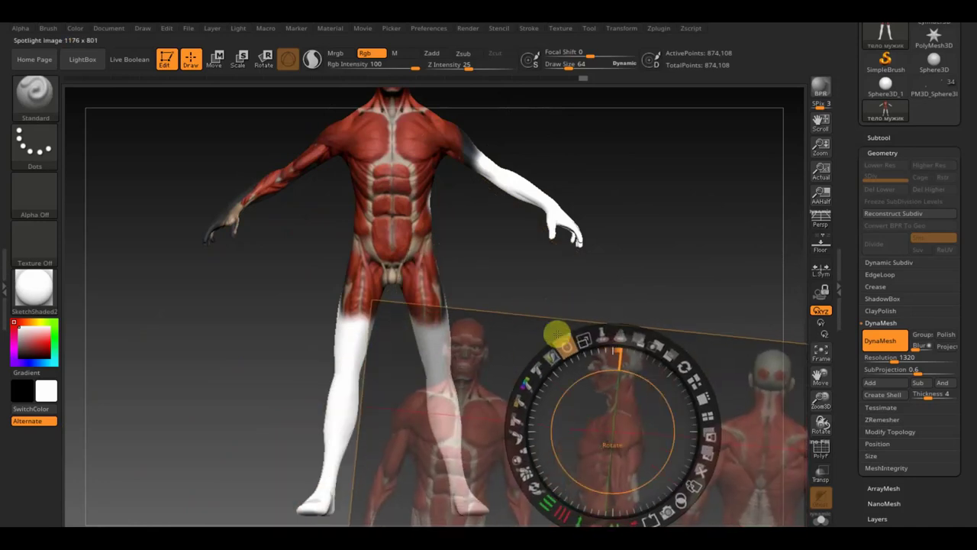
mouse_move(589, 395)
mouse_down()
mouse_move(527, 264)
mouse_move(526, 209)
mouse_move(531, 219)
mouse_up()
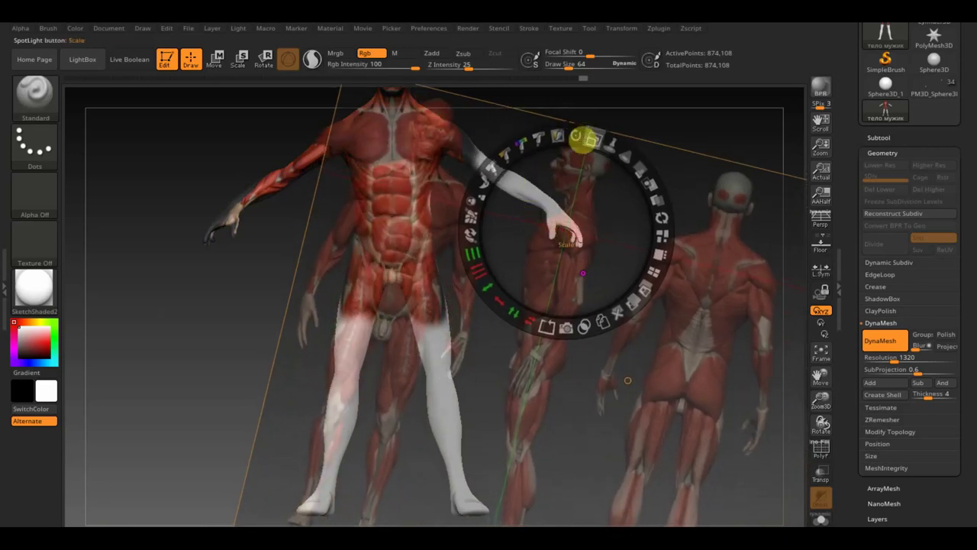
mouse_move(595, 140)
mouse_down()
mouse_move(580, 207)
mouse_move(591, 181)
mouse_move(602, 181)
mouse_up()
drag(663, 353, 665, 353)
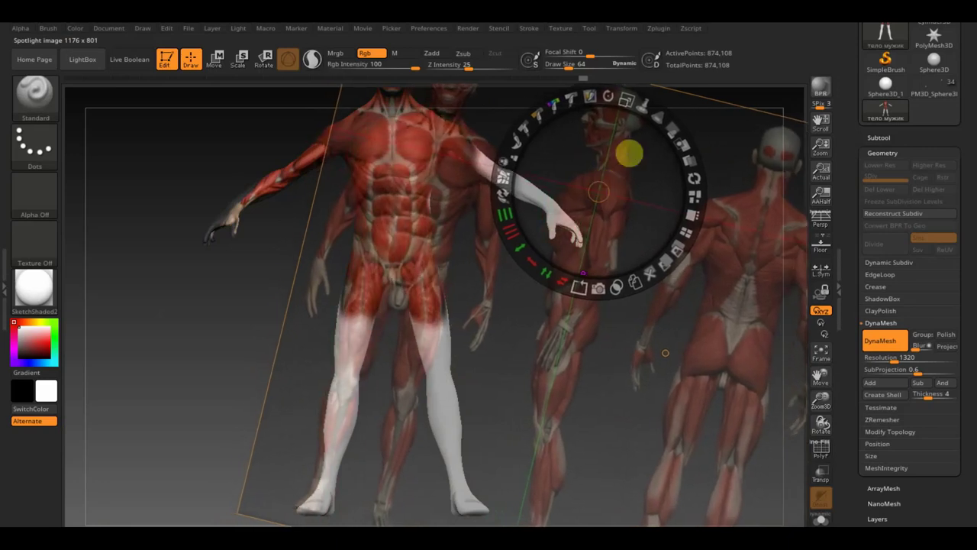
drag(623, 97, 594, 94)
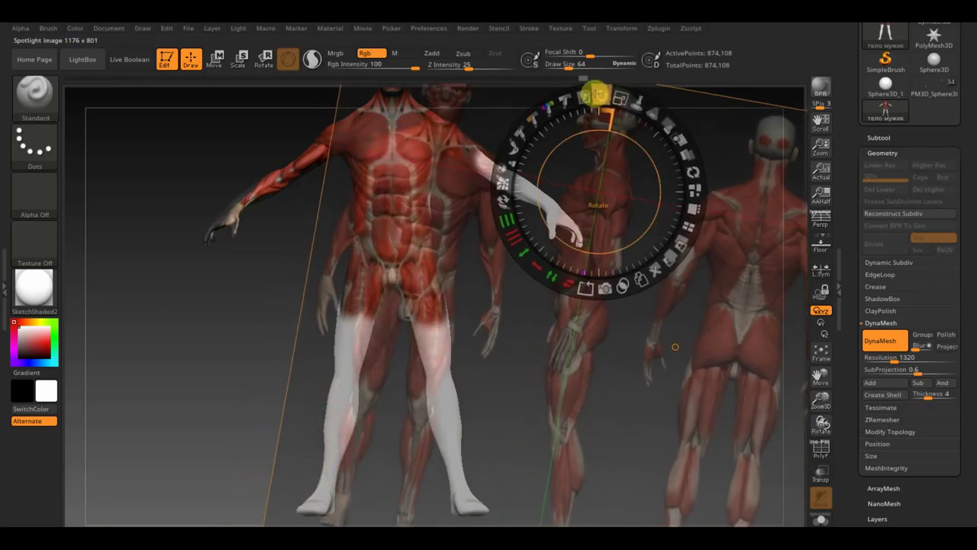
drag(582, 162, 557, 158)
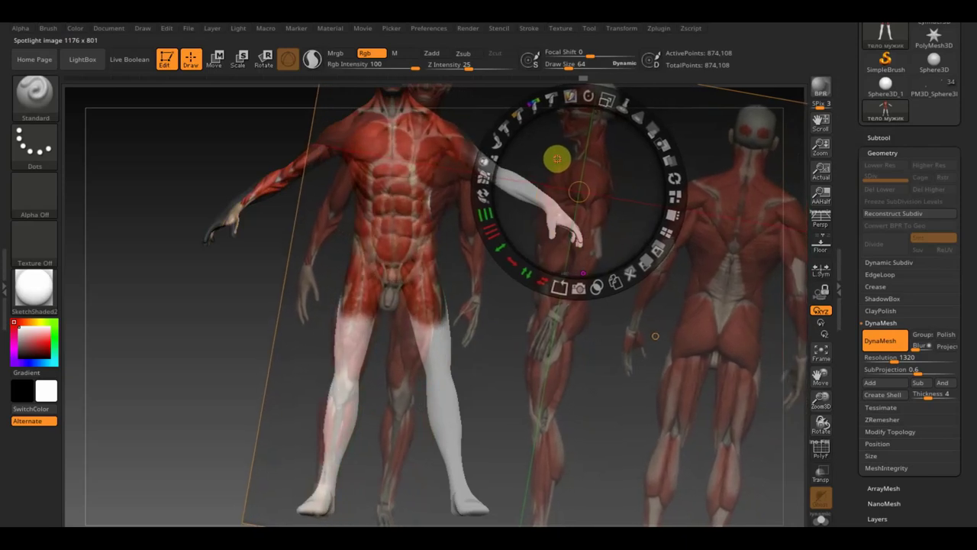
Paint muscle texture down the viewer's-left leg from thigh to foot, then hide the reference
key(z)
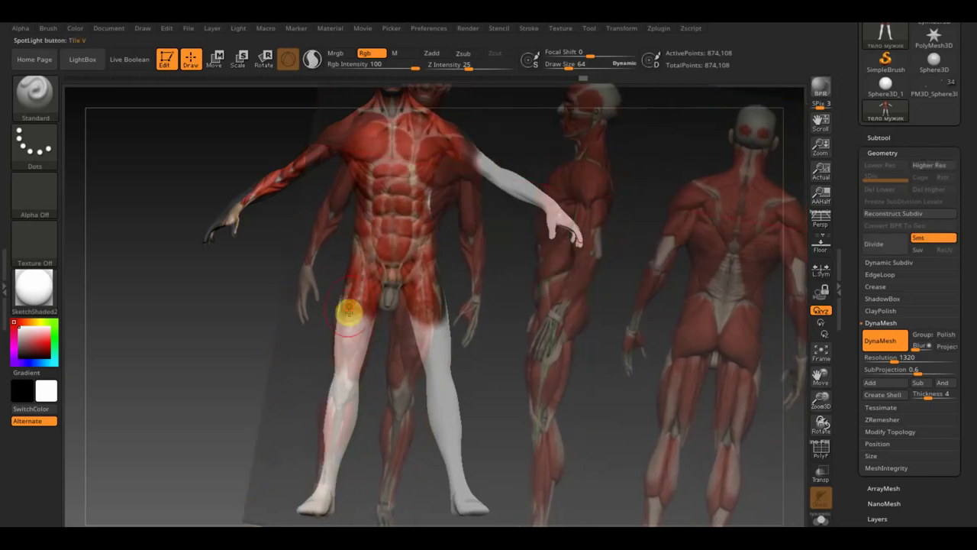
drag(347, 310, 346, 329)
mouse_move(344, 277)
mouse_down()
mouse_move(343, 384)
mouse_move(308, 468)
mouse_up()
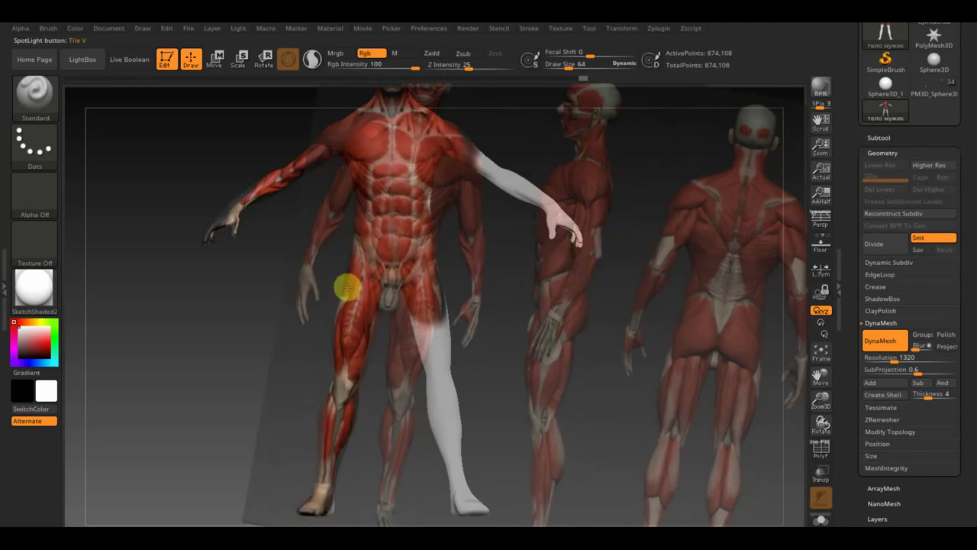
key(shift+z)
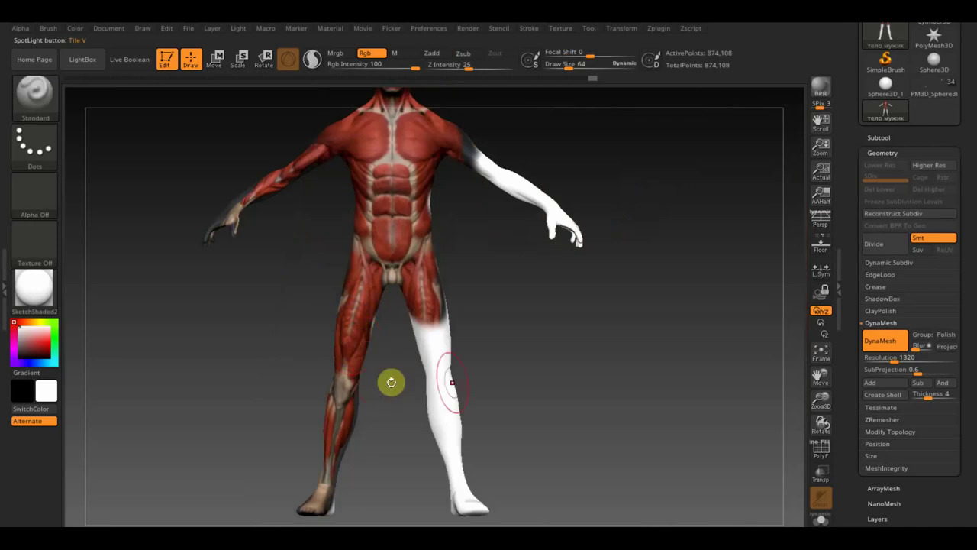
Apply Mirror And Weld to copy the muscle paint to the white side, then orbit to a back view
click(901, 432)
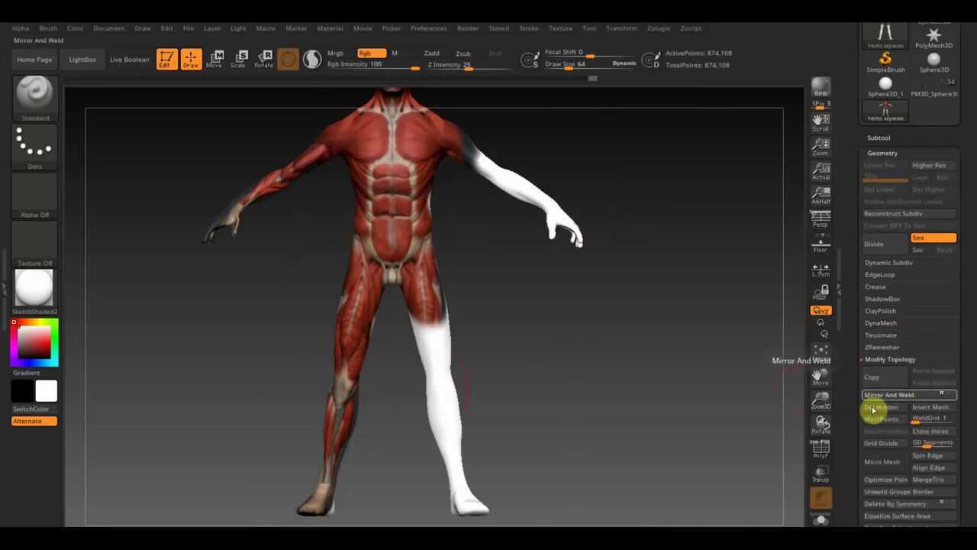
click(874, 398)
mouse_move(720, 407)
mouse_down()
mouse_move(559, 427)
mouse_move(614, 415)
mouse_move(680, 419)
mouse_move(524, 353)
mouse_up()
mouse_move(578, 283)
mouse_down()
mouse_move(613, 290)
mouse_move(591, 292)
mouse_move(672, 328)
mouse_move(620, 336)
mouse_move(650, 341)
mouse_up()
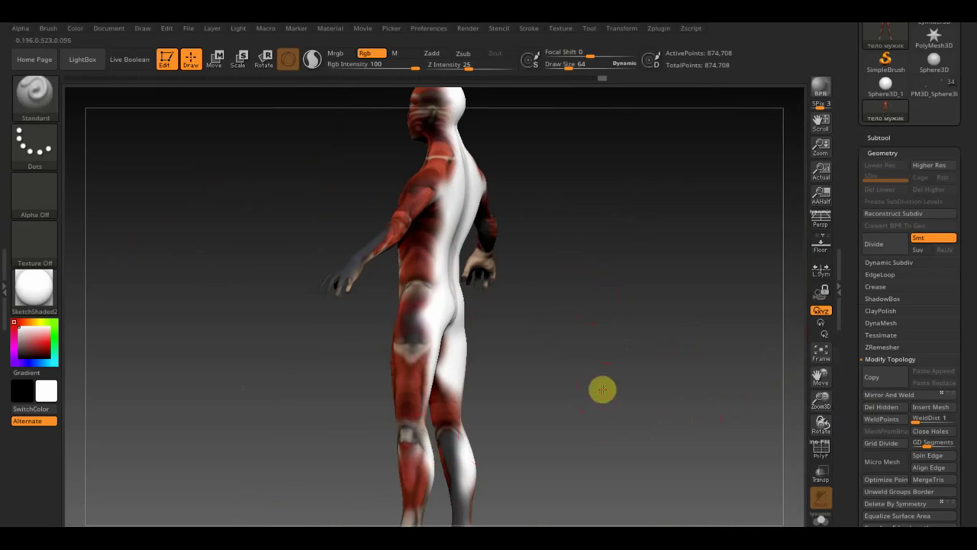
shift+drag(603, 390, 565, 392)
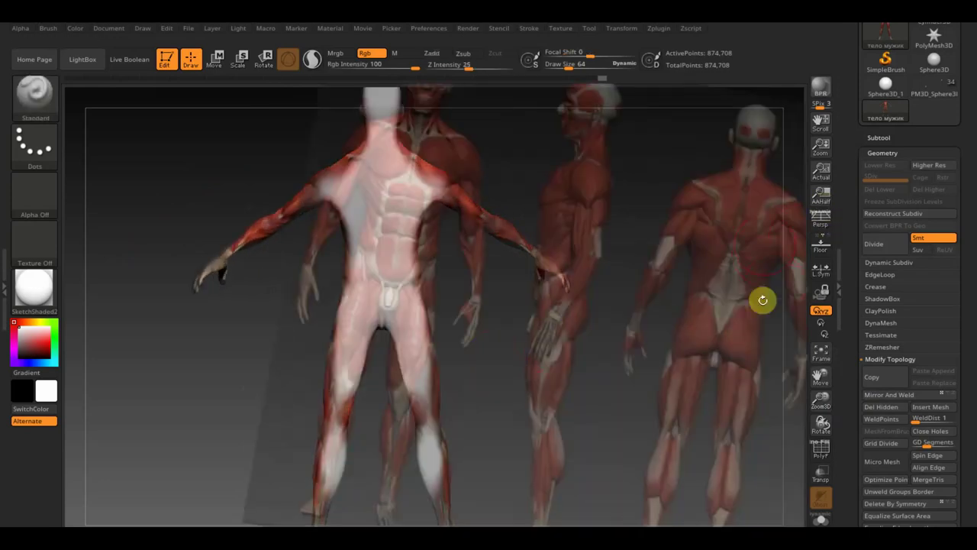
Show the reference image, rotate it and move it to the left of the figure
key(shift+z)
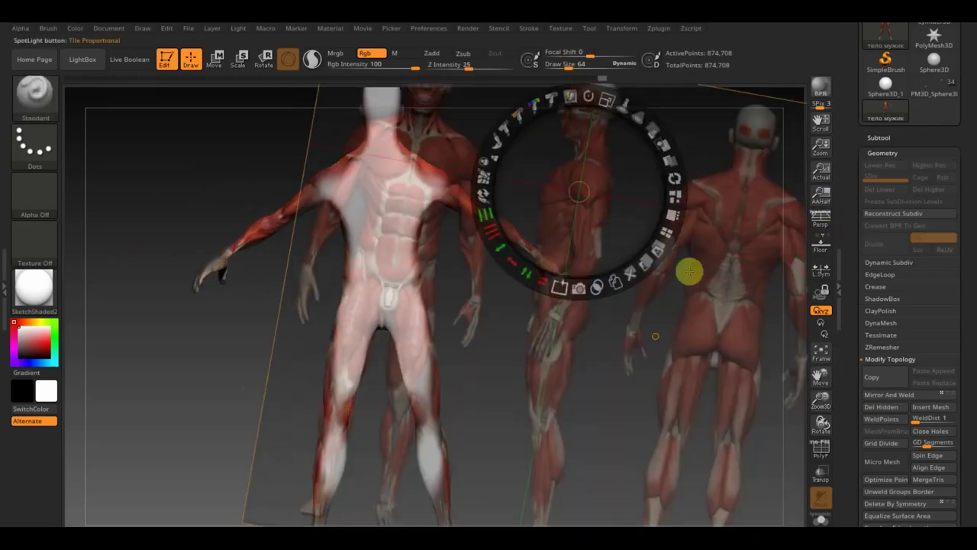
mouse_move(585, 99)
mouse_down()
mouse_move(658, 335)
mouse_move(679, 321)
mouse_up()
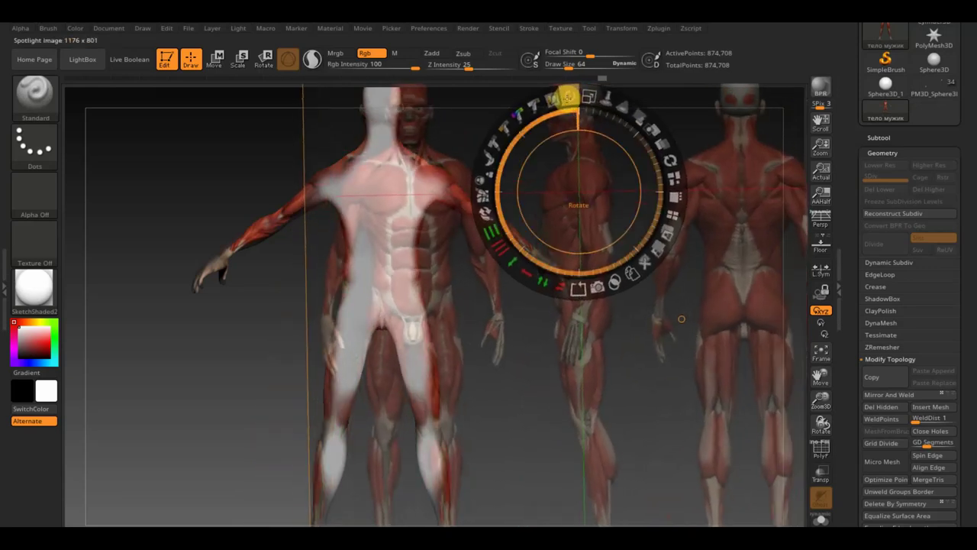
mouse_move(571, 101)
mouse_down()
mouse_move(555, 172)
mouse_move(273, 203)
mouse_move(242, 179)
mouse_move(238, 160)
mouse_up()
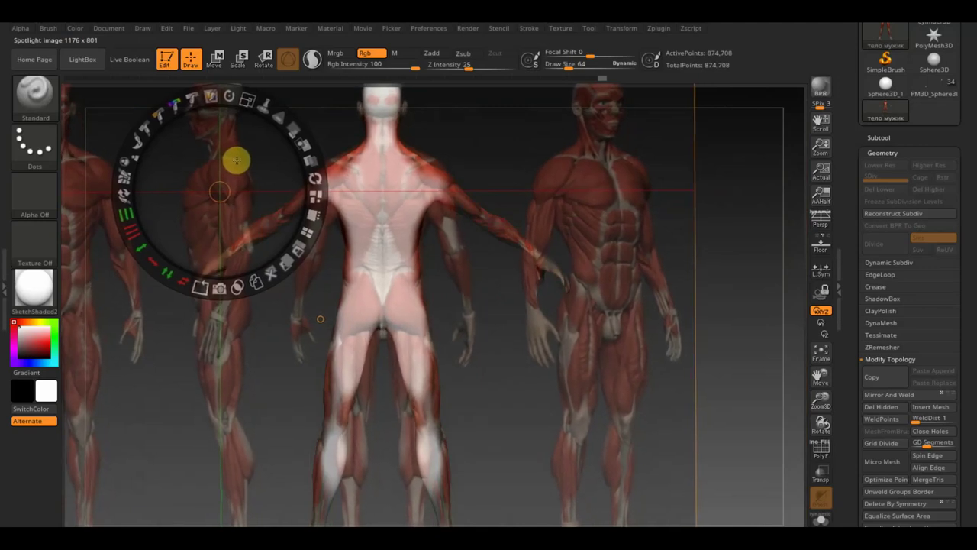
key(z)
Paint muscle texture on the upper back, shoulders, lower back, glutes and right thigh
mouse_move(352, 141)
mouse_down()
mouse_move(372, 211)
mouse_move(358, 172)
mouse_move(385, 154)
mouse_up()
mouse_move(425, 187)
mouse_down()
mouse_move(399, 207)
mouse_move(389, 283)
mouse_move(363, 203)
mouse_move(343, 400)
mouse_move(354, 326)
mouse_up()
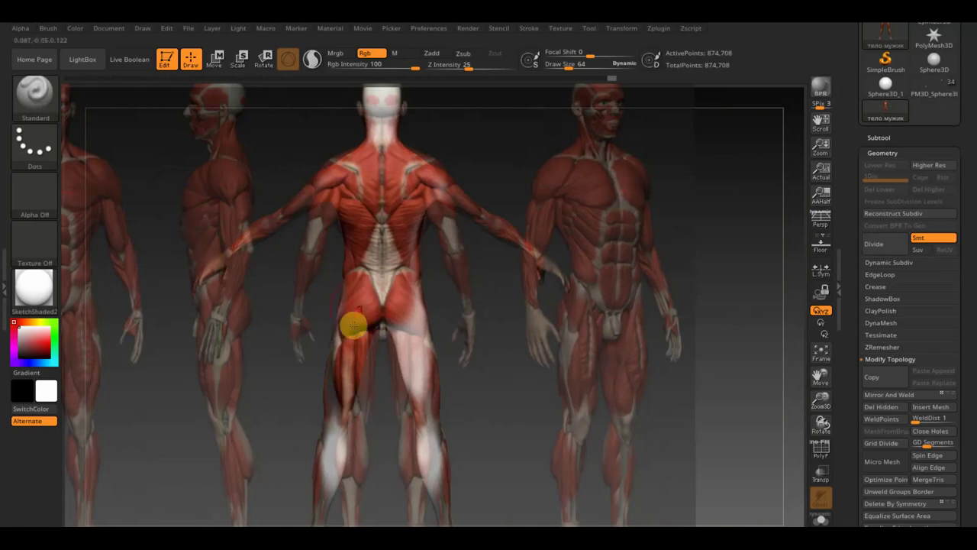
drag(390, 279, 414, 399)
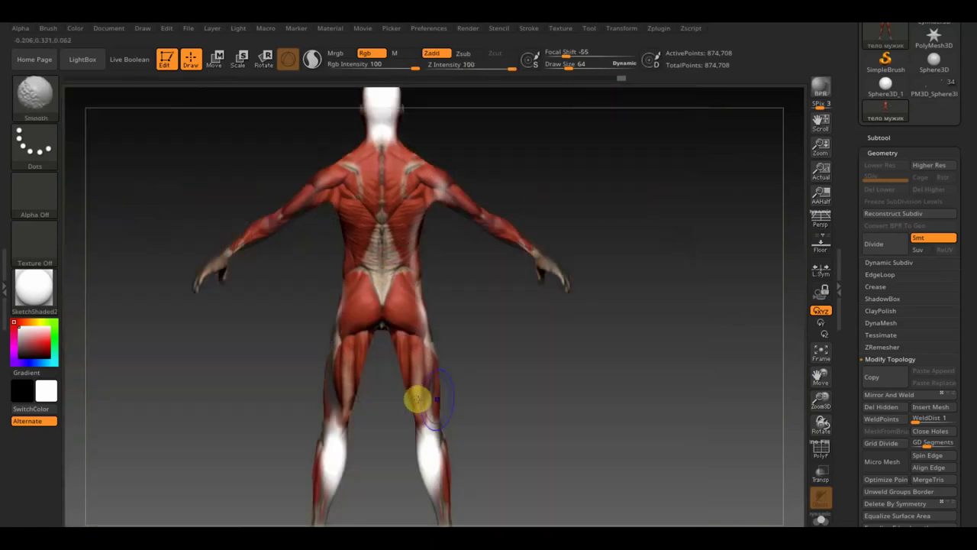
drag(523, 382, 491, 384)
drag(546, 366, 592, 367)
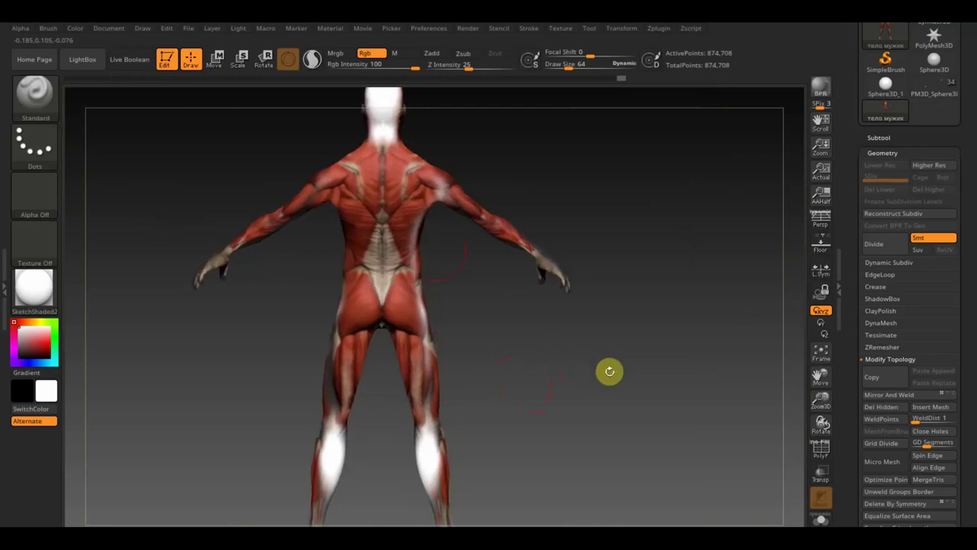
drag(607, 369, 592, 329)
mouse_move(594, 369)
mouse_down()
mouse_move(582, 338)
mouse_move(595, 305)
mouse_move(615, 334)
mouse_move(615, 372)
mouse_move(609, 289)
mouse_up()
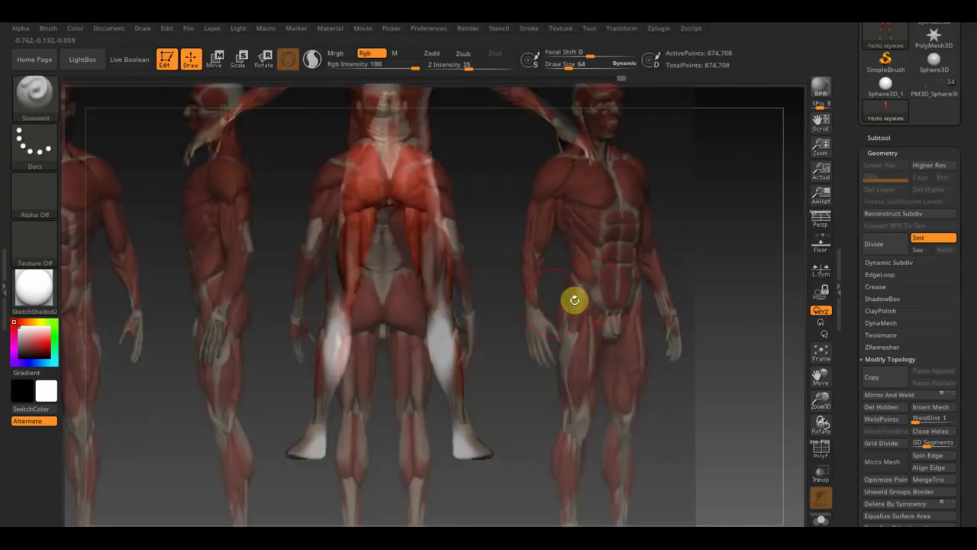
Rescale, reorient and reposition the reference image for the calf
key(z)
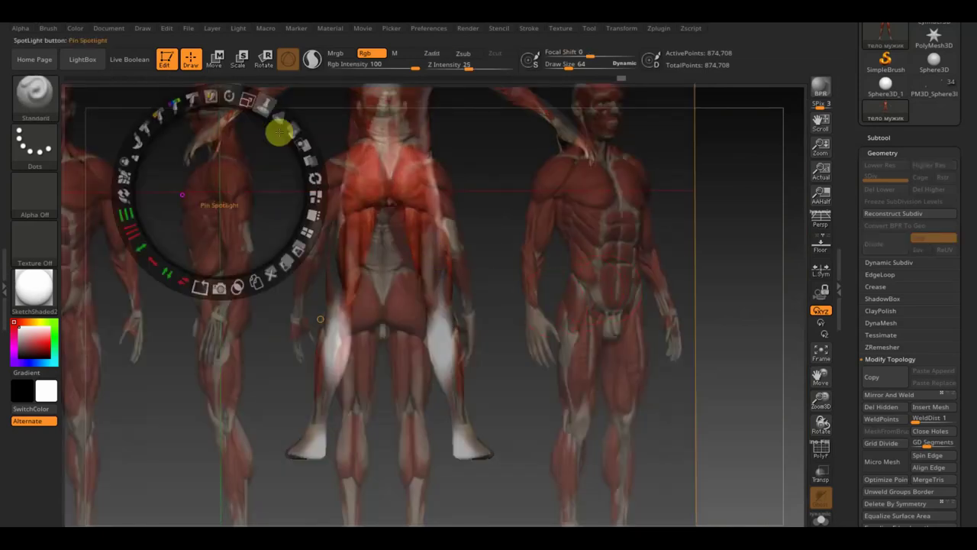
mouse_move(247, 100)
mouse_down()
mouse_move(255, 103)
mouse_move(210, 92)
mouse_up()
mouse_move(212, 159)
mouse_down()
mouse_move(177, 111)
mouse_move(192, 96)
mouse_move(201, 105)
mouse_move(233, 92)
mouse_move(201, 100)
mouse_up()
mouse_move(188, 144)
mouse_down()
mouse_move(207, 135)
mouse_move(207, 104)
mouse_up()
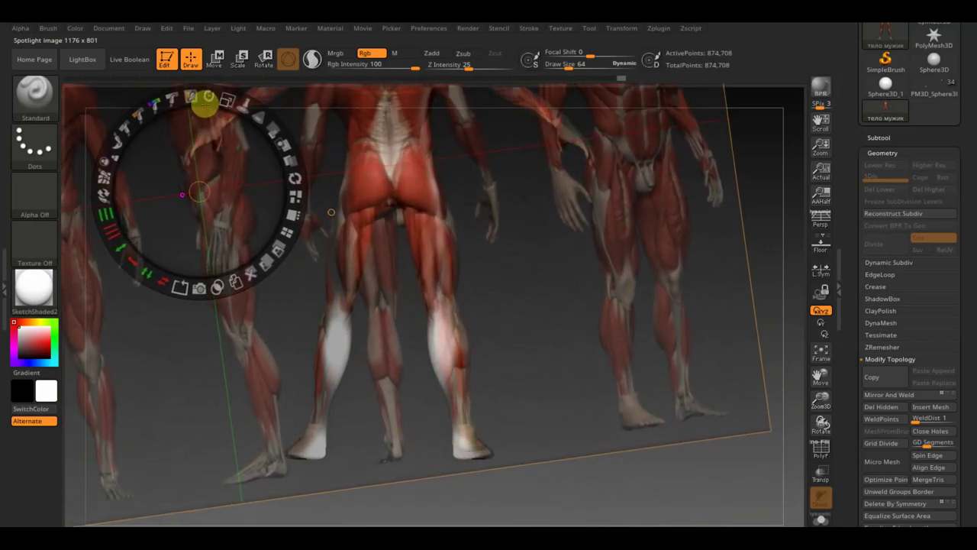
key(z)
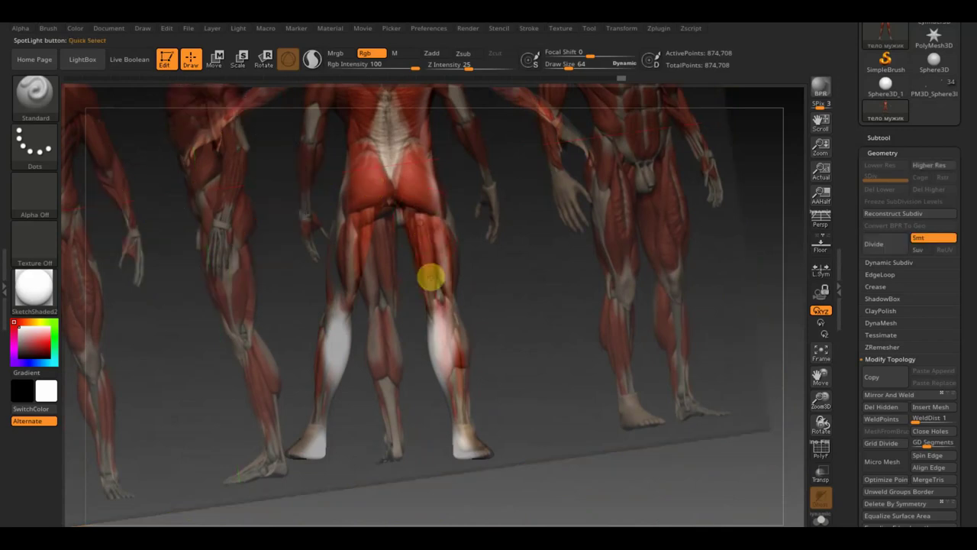
Paint over the white patch on the right calf and check the legs without the reference
drag(451, 298, 469, 415)
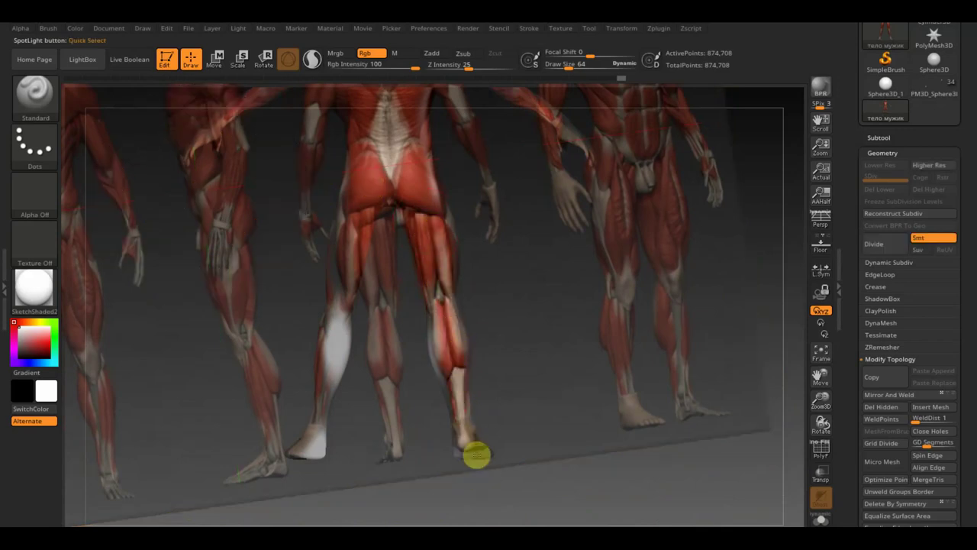
key(shift+z)
mouse_move(535, 379)
mouse_down()
mouse_move(521, 395)
mouse_move(508, 391)
mouse_move(542, 391)
mouse_up()
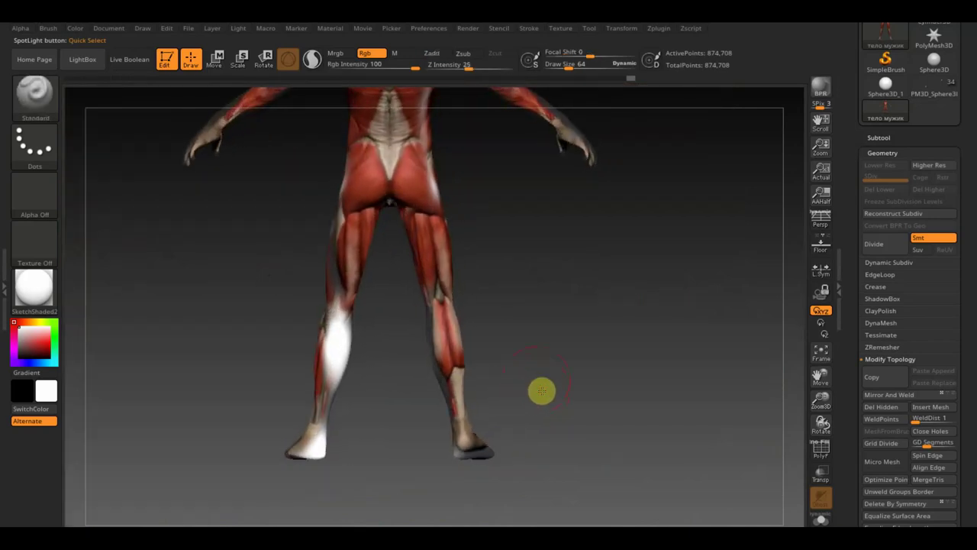
Rotate the reference slightly counter-clockwise, hide it, and turn the figure to a straight front view
key(shift+z)
key(z)
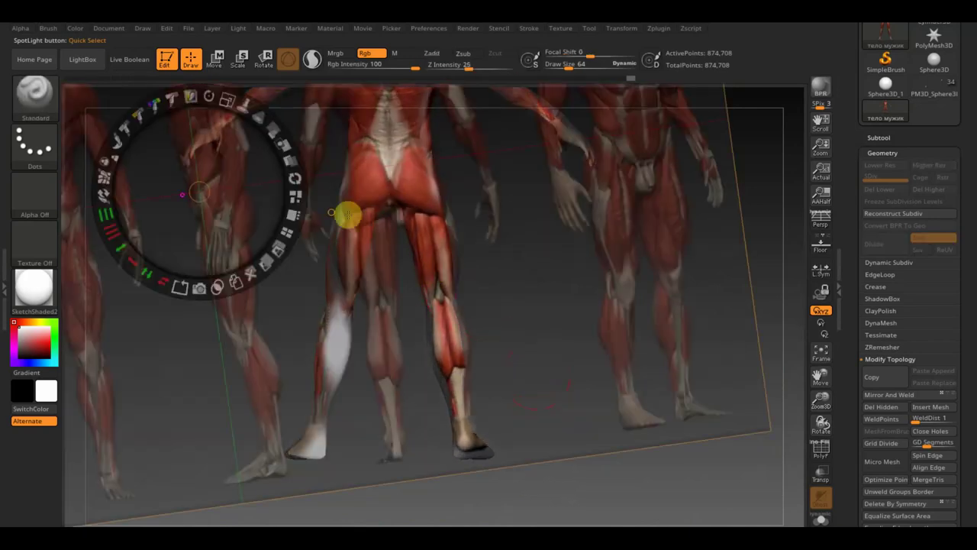
drag(263, 157, 252, 155)
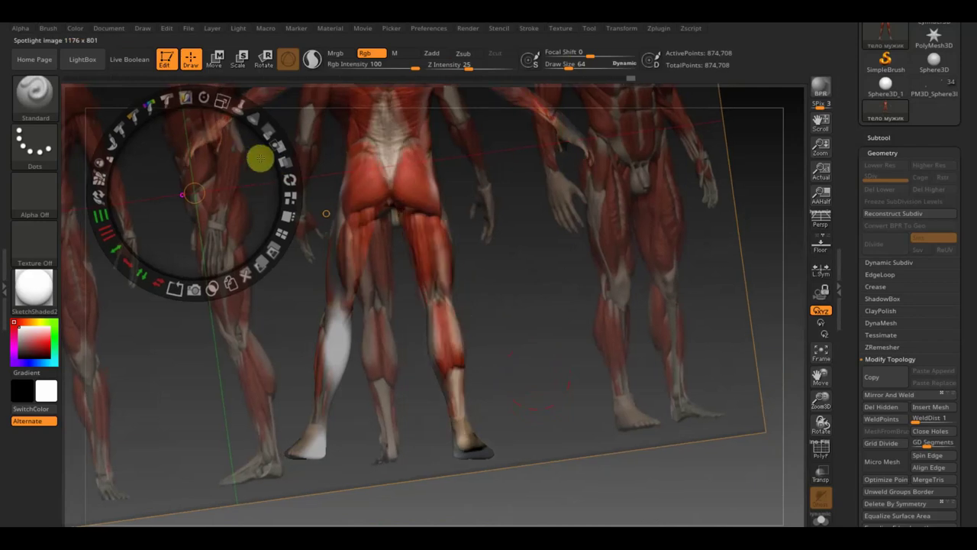
key(z)
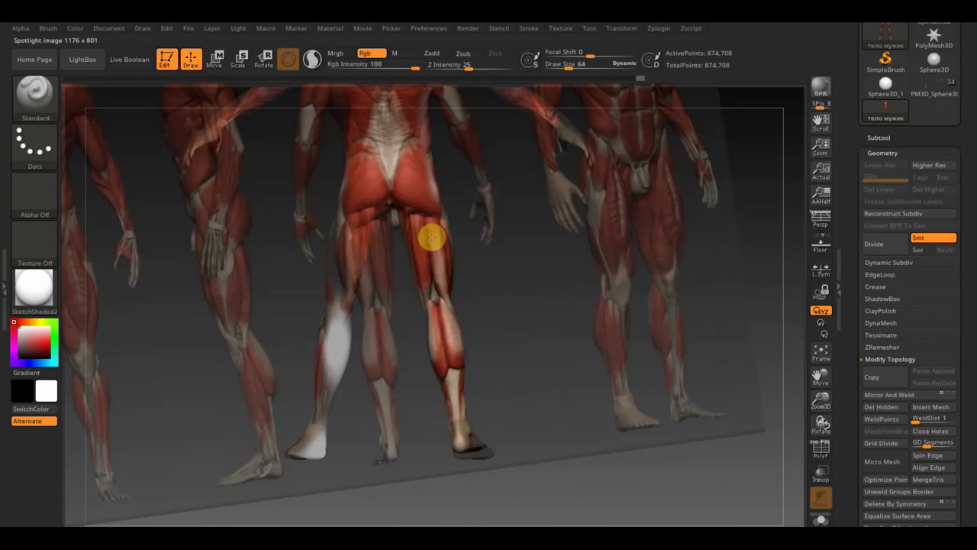
key(shift+z)
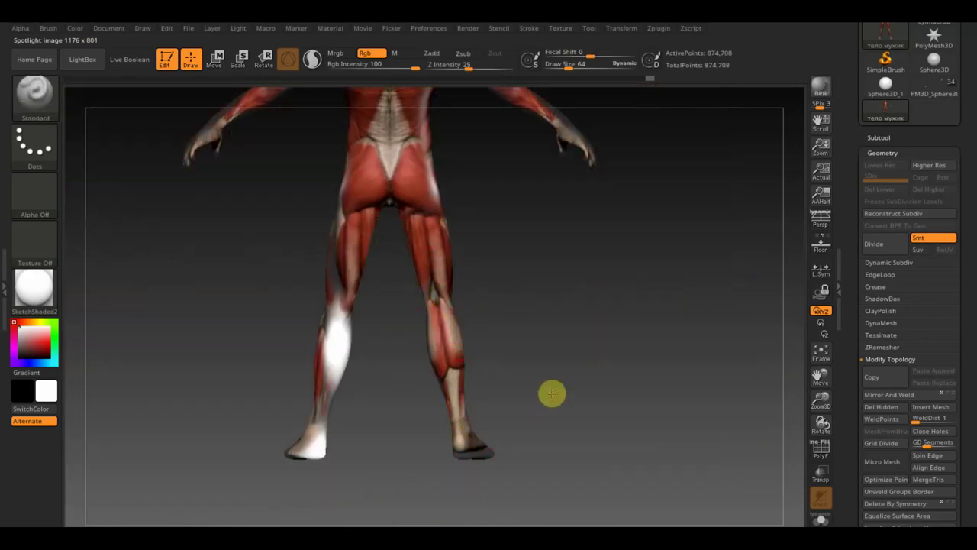
drag(552, 393, 583, 398)
mouse_move(452, 293)
mouse_down()
mouse_move(541, 332)
mouse_move(648, 341)
mouse_up()
key(shift)
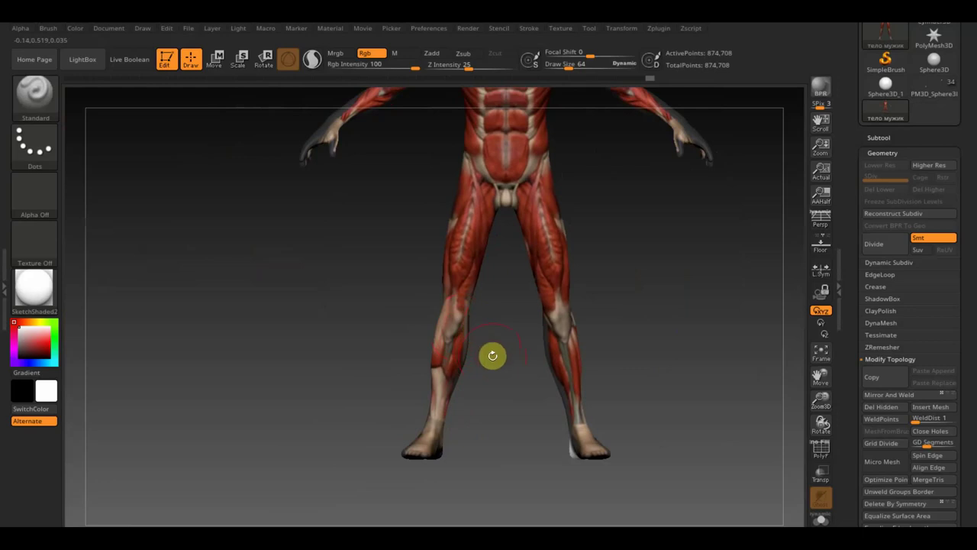
Turn the figure to a side view of the leg
key(shift)
key(shift)
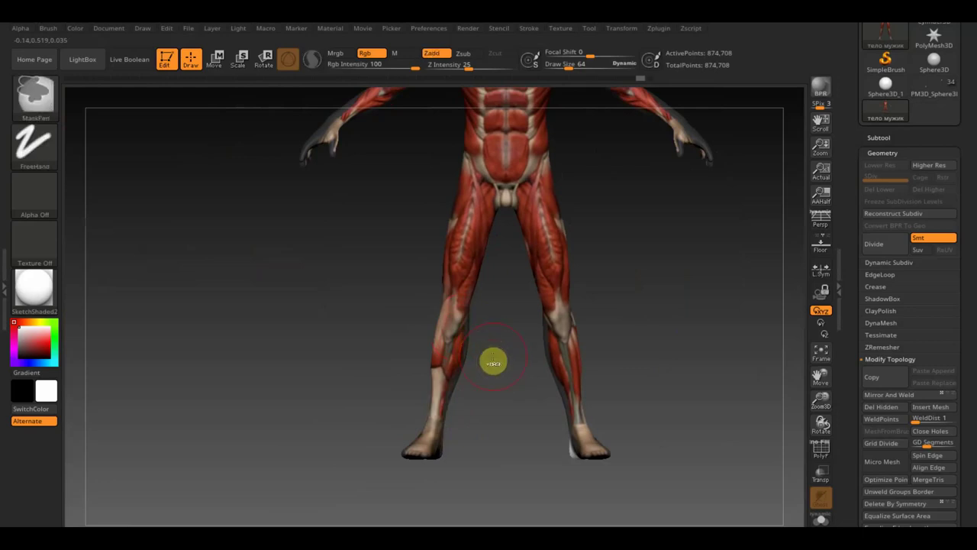
key(shift)
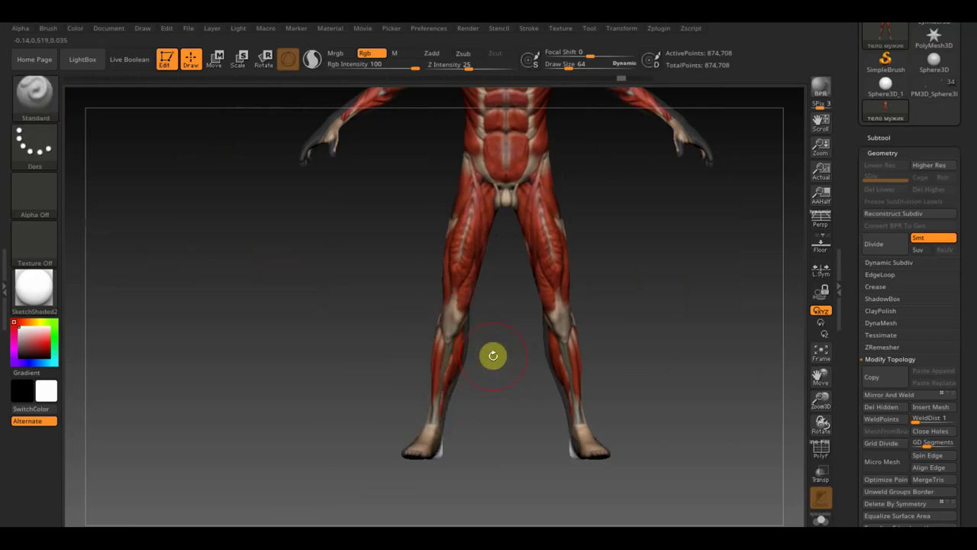
mouse_move(504, 351)
mouse_down()
mouse_move(464, 445)
mouse_move(554, 443)
mouse_move(637, 484)
mouse_up()
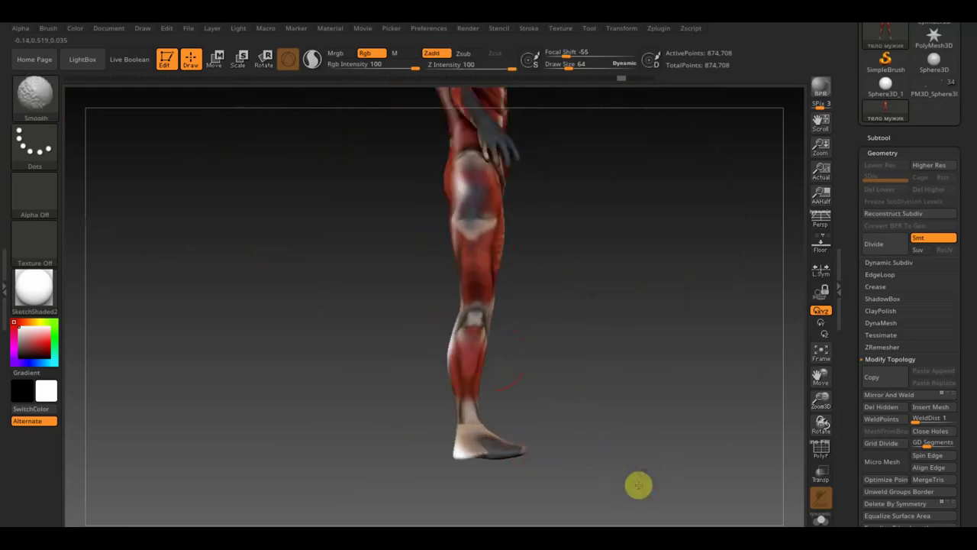
Set the stroke to Curve, then Lasso, and lasso-mask the figure up toward the head
ctrl+click(44, 153)
ctrl+click(150, 186)
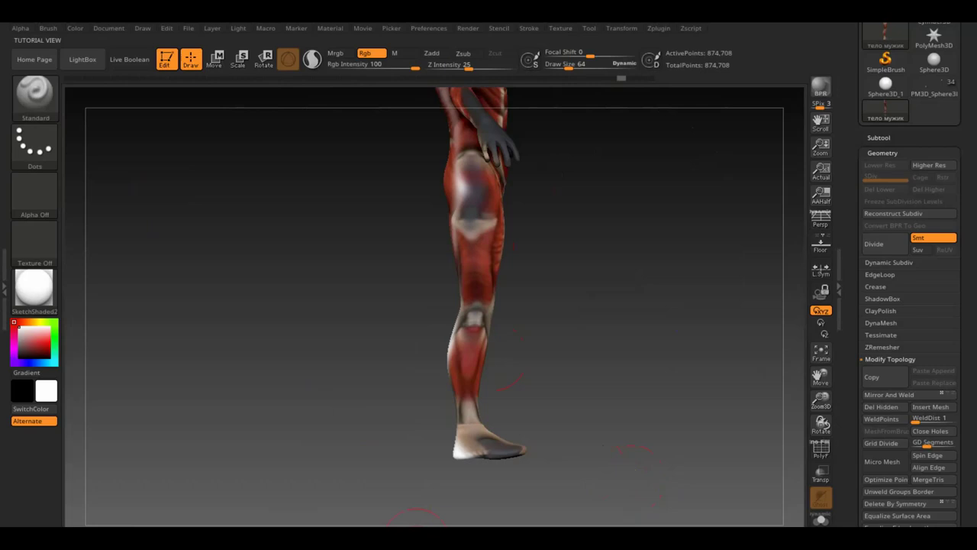
key(f)
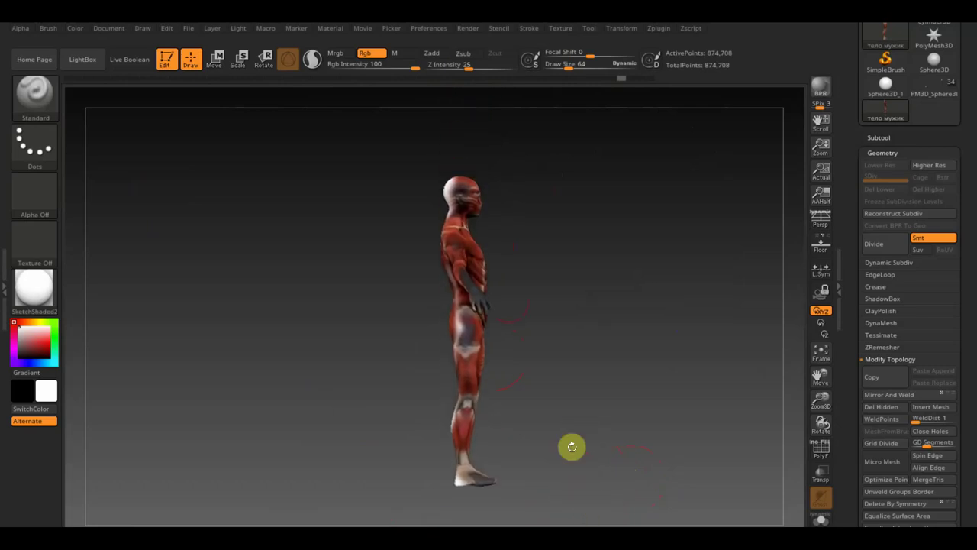
ctrl+click(44, 153)
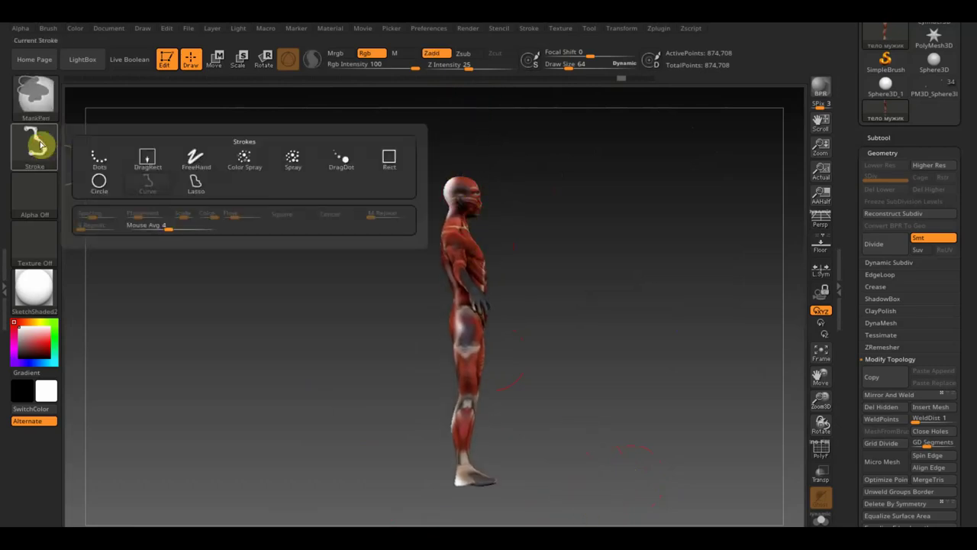
ctrl+click(201, 184)
mouse_move(647, 200)
ctrl+mouse_down()
mouse_move(461, 158)
mouse_move(451, 219)
mouse_move(471, 340)
mouse_move(460, 461)
mouse_move(465, 488)
mouse_move(497, 517)
ctrl+mouse_up()
mouse_move(659, 456)
mouse_down()
mouse_move(607, 440)
mouse_move(670, 430)
mouse_move(680, 437)
mouse_up()
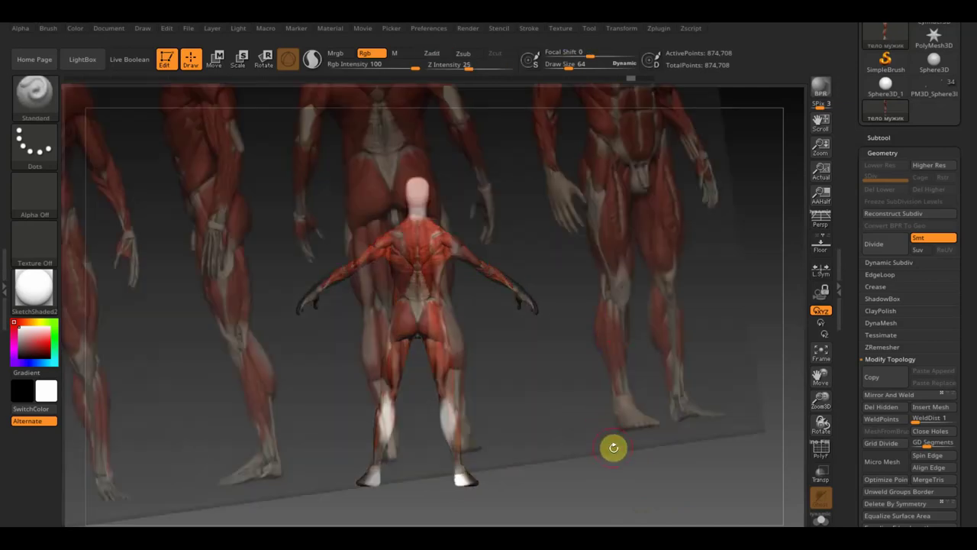
Zoom in and paint the white patch on the right calf and foot
key(z)
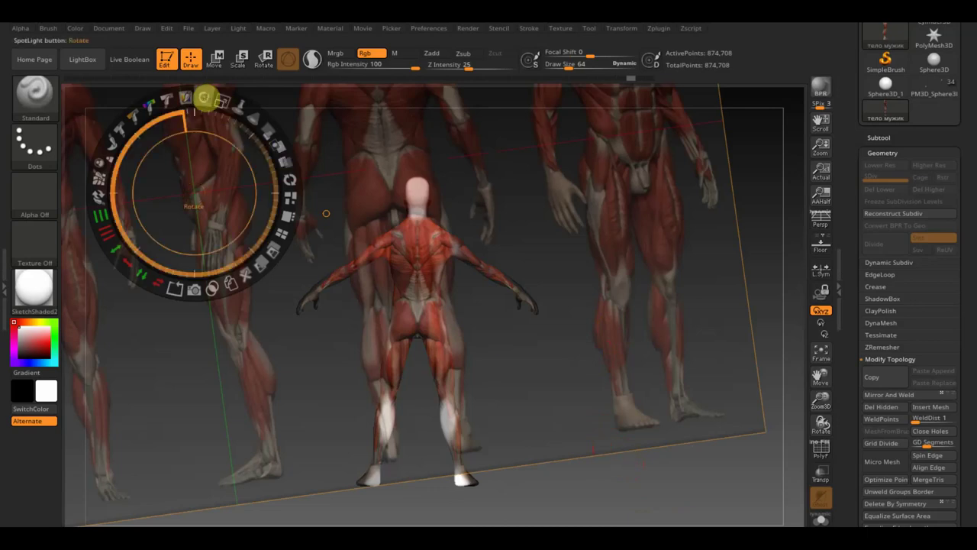
key(z)
mouse_move(579, 382)
alt+mouse_down()
mouse_move(603, 379)
mouse_move(598, 344)
mouse_move(609, 346)
alt+mouse_up()
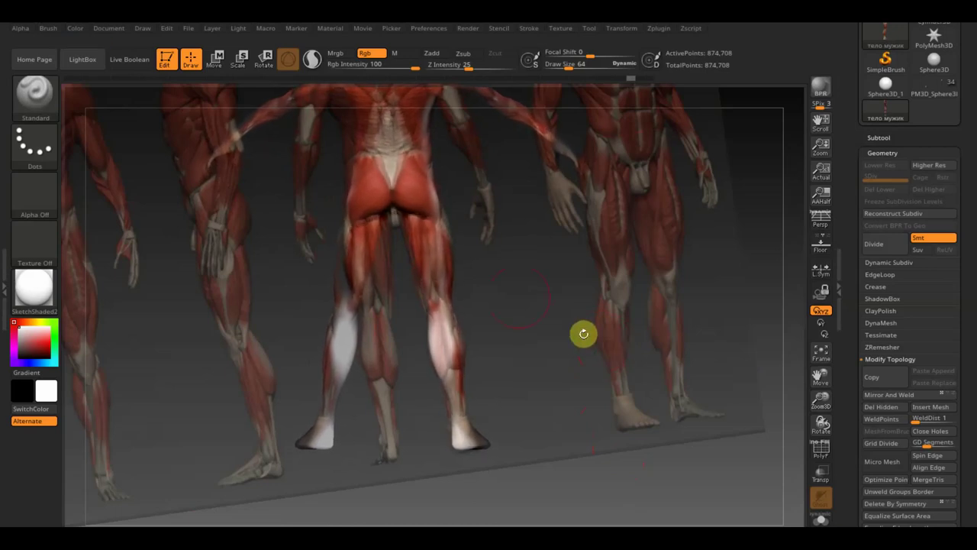
mouse_move(434, 231)
mouse_down()
mouse_move(464, 399)
mouse_move(436, 304)
mouse_up()
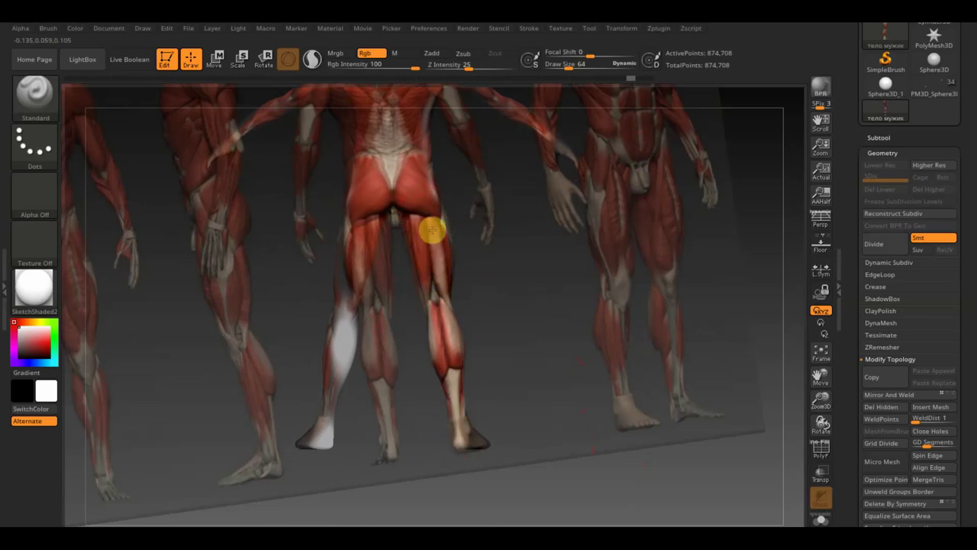
Orbit and snap the figure to a straight back view framing the head and upper back
mouse_move(594, 345)
mouse_down()
mouse_move(558, 359)
mouse_move(432, 278)
mouse_move(589, 360)
mouse_move(418, 337)
mouse_up()
mouse_move(576, 289)
mouse_down()
mouse_move(687, 295)
mouse_move(693, 312)
mouse_up()
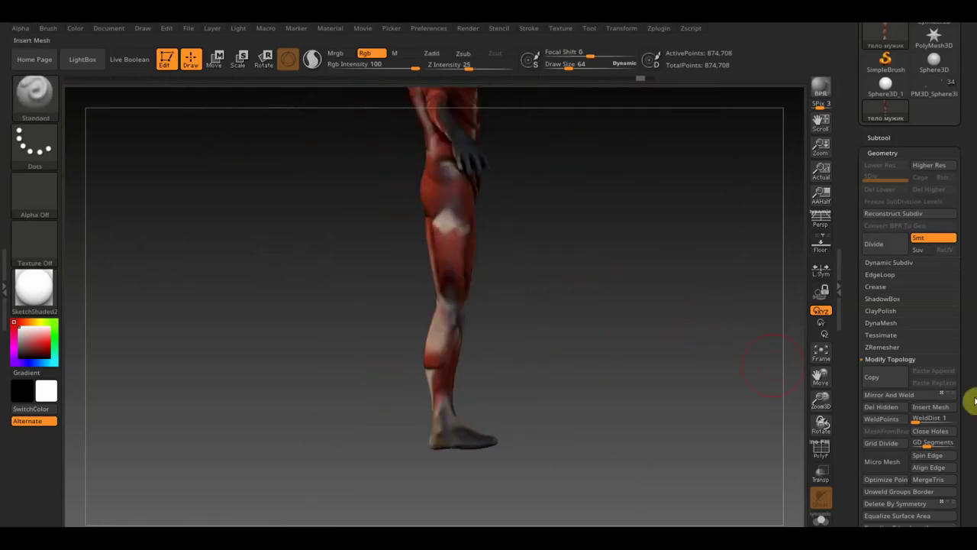
mouse_move(729, 410)
shift+mouse_down()
mouse_move(623, 405)
mouse_move(691, 425)
shift+mouse_up()
drag(620, 313, 610, 438)
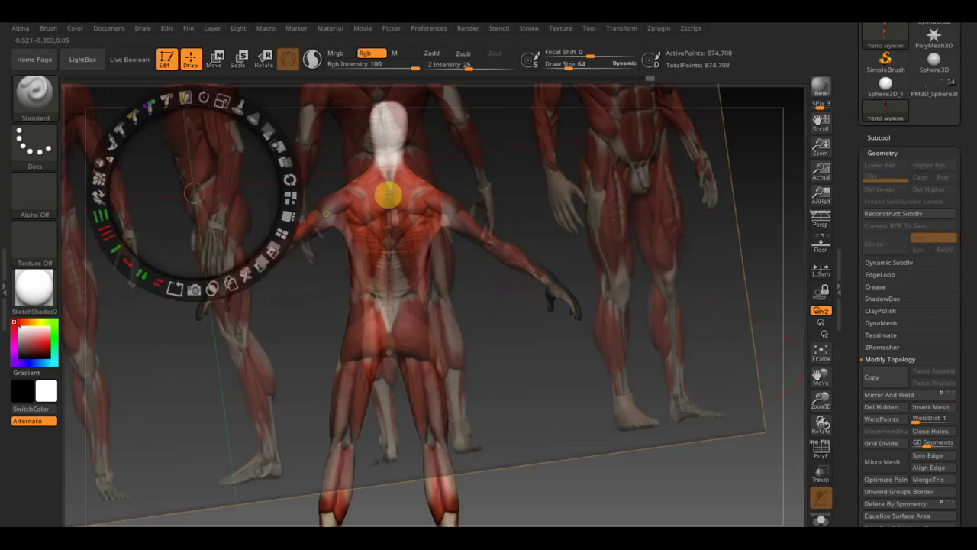
Rotate the reference images counter-clockwise to a diagonal, rescale them and move them over the back
mouse_move(257, 168)
mouse_down()
mouse_move(281, 255)
mouse_move(301, 275)
mouse_up()
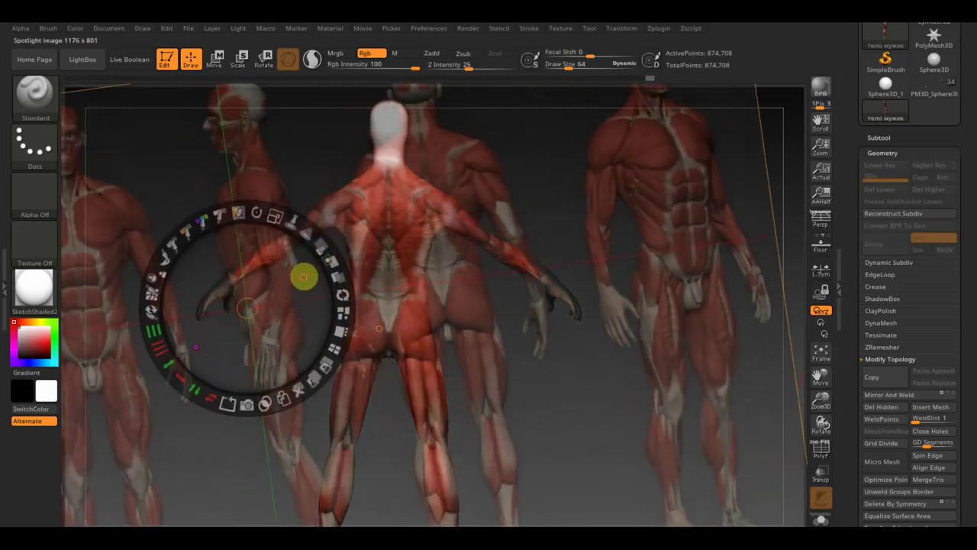
click(258, 213)
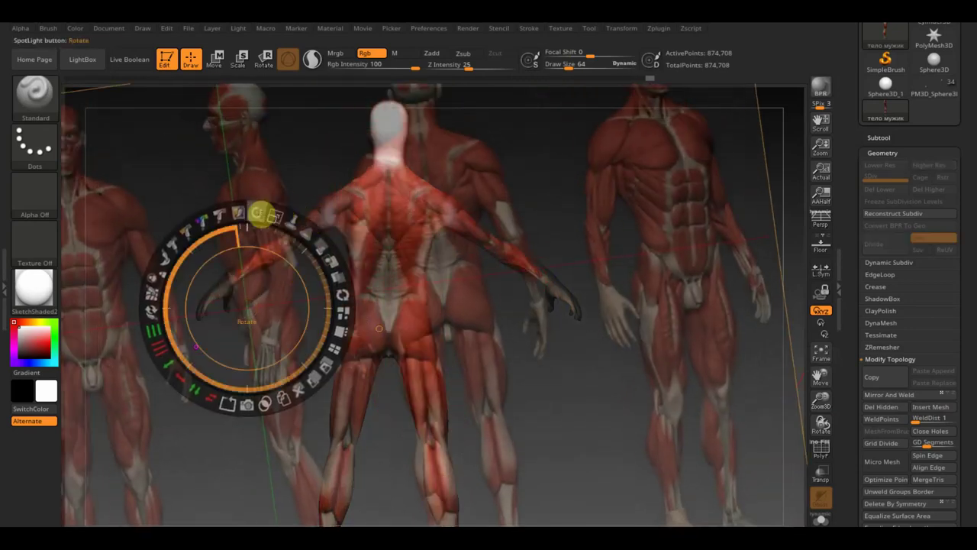
mouse_move(257, 212)
mouse_down()
mouse_move(216, 196)
mouse_move(131, 212)
mouse_up()
mouse_move(200, 234)
mouse_down()
mouse_move(361, 410)
mouse_move(394, 399)
mouse_up()
click(401, 344)
mouse_move(402, 345)
mouse_down()
mouse_move(434, 355)
mouse_move(397, 395)
mouse_move(364, 388)
mouse_move(369, 397)
mouse_up()
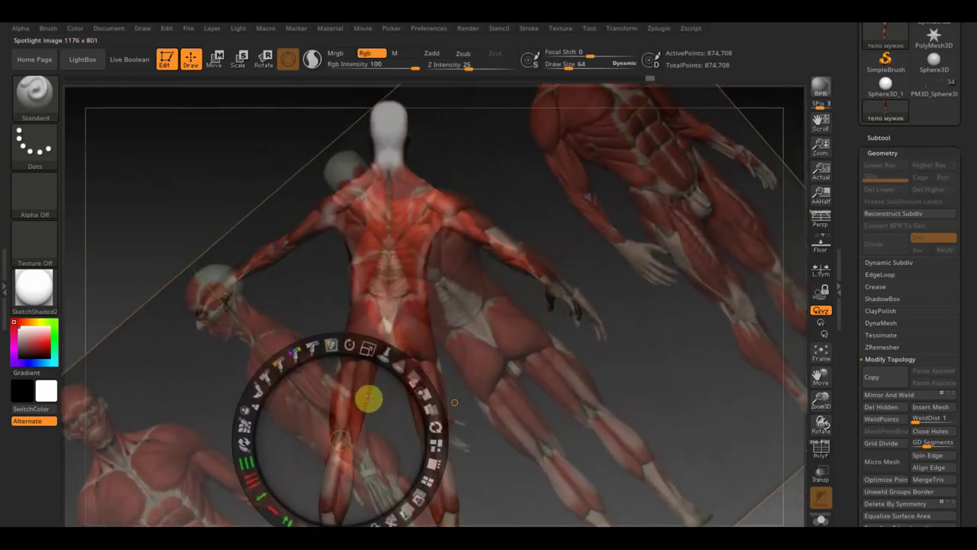
mouse_move(350, 346)
mouse_down()
mouse_move(371, 343)
mouse_move(349, 333)
mouse_up()
mouse_move(360, 387)
mouse_down()
mouse_move(364, 349)
mouse_move(379, 353)
mouse_move(365, 352)
mouse_up()
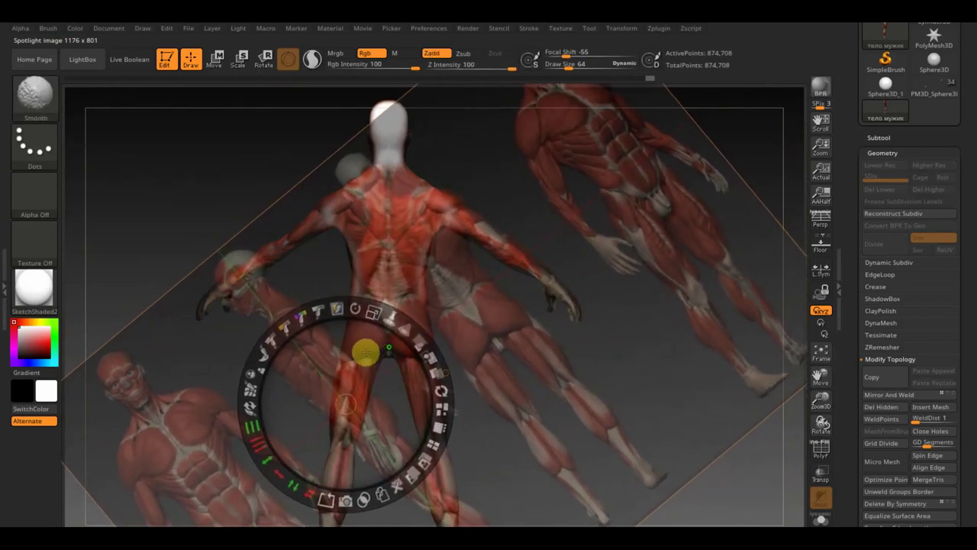
Toggle the reference images while orbiting the model to a three-quarter back view
key(shift+z)
mouse_move(594, 437)
mouse_down()
mouse_move(504, 451)
mouse_move(573, 441)
mouse_up()
key(shift+z)
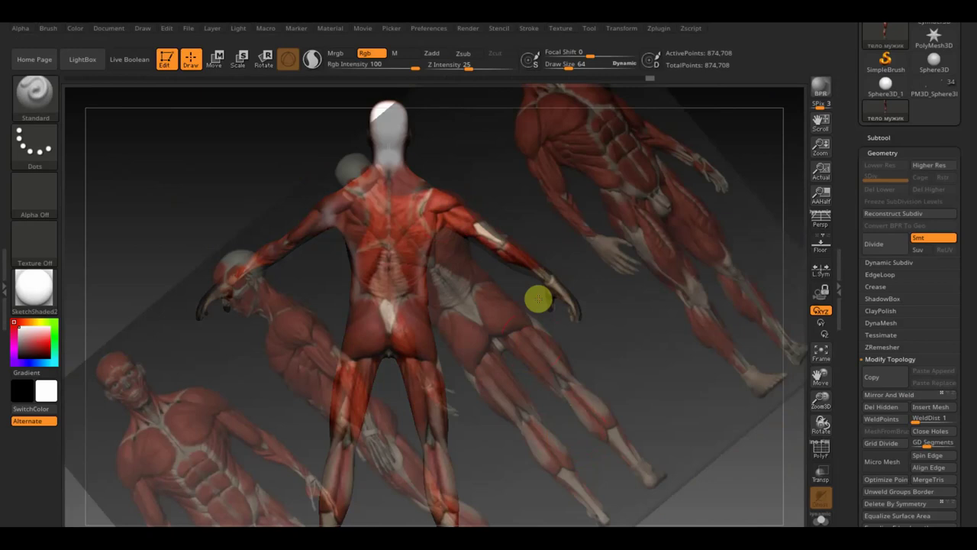
key(shift+z)
mouse_move(647, 339)
mouse_down()
mouse_move(622, 360)
mouse_move(567, 317)
mouse_move(615, 362)
mouse_move(585, 410)
mouse_move(609, 413)
mouse_move(639, 338)
mouse_up()
key(shift+z)
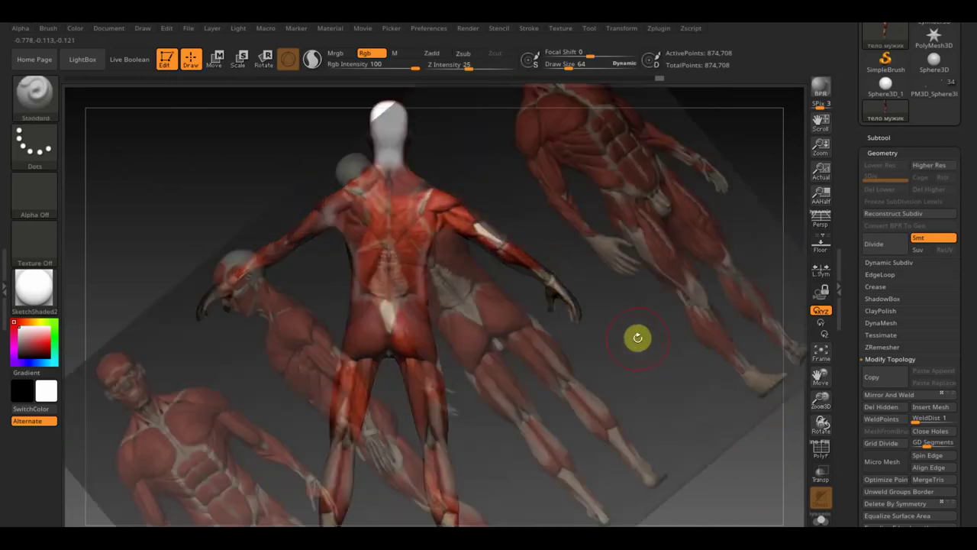
Shift the reference images up and right and rotate them further to match the model
key(z)
mouse_move(385, 371)
mouse_down()
mouse_move(392, 343)
mouse_move(373, 374)
mouse_up()
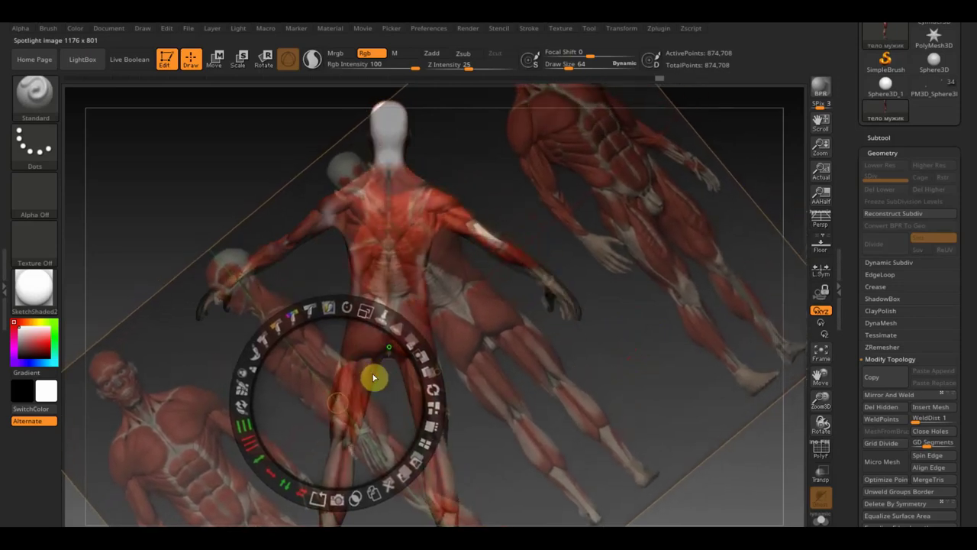
drag(369, 316, 349, 310)
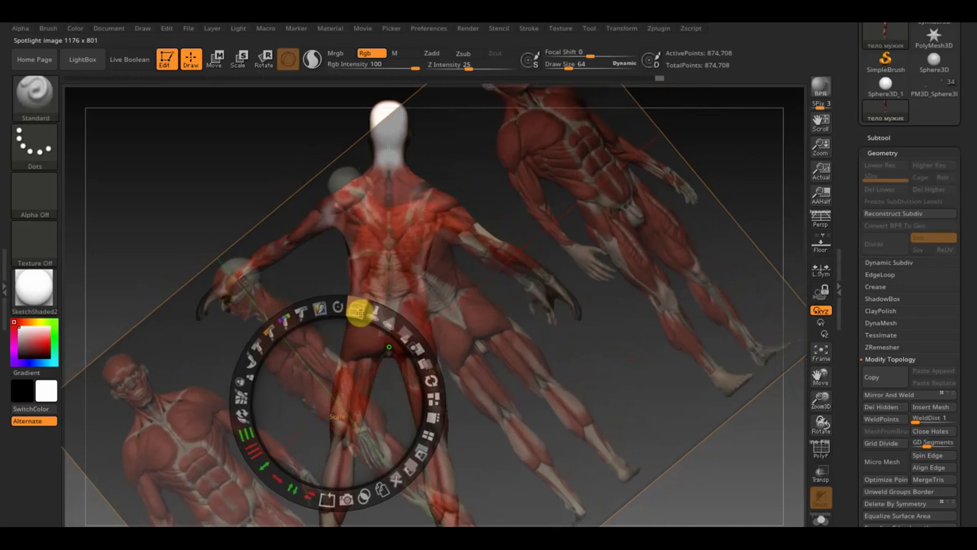
mouse_move(360, 349)
mouse_down()
mouse_move(373, 349)
mouse_move(372, 339)
mouse_up()
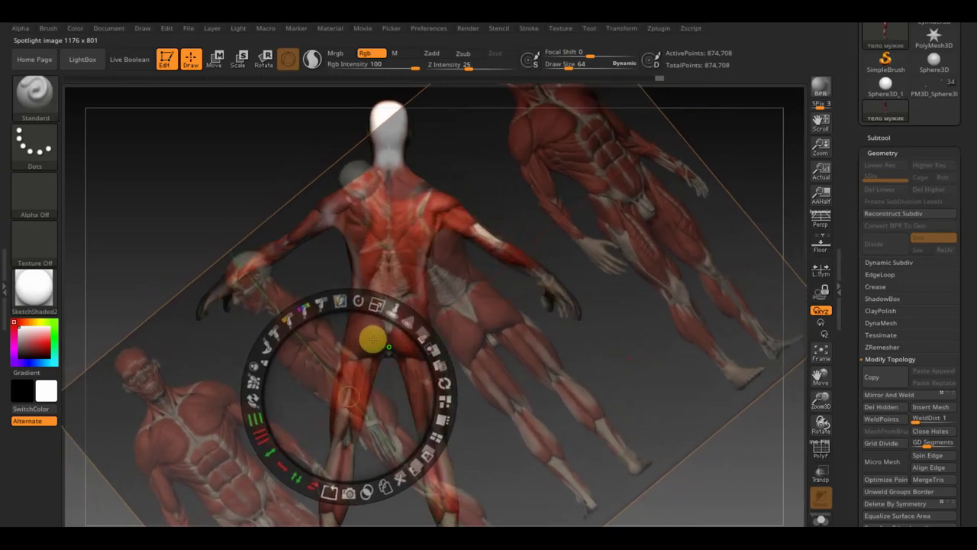
key(shift)
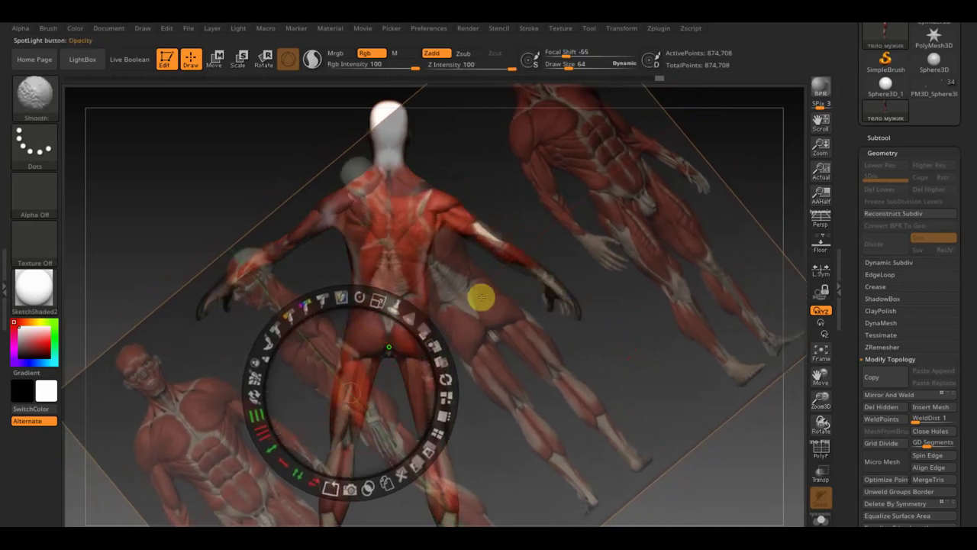
Toggle the reference images off and on and orbit the model to a front three-quarter view
key(shift+z)
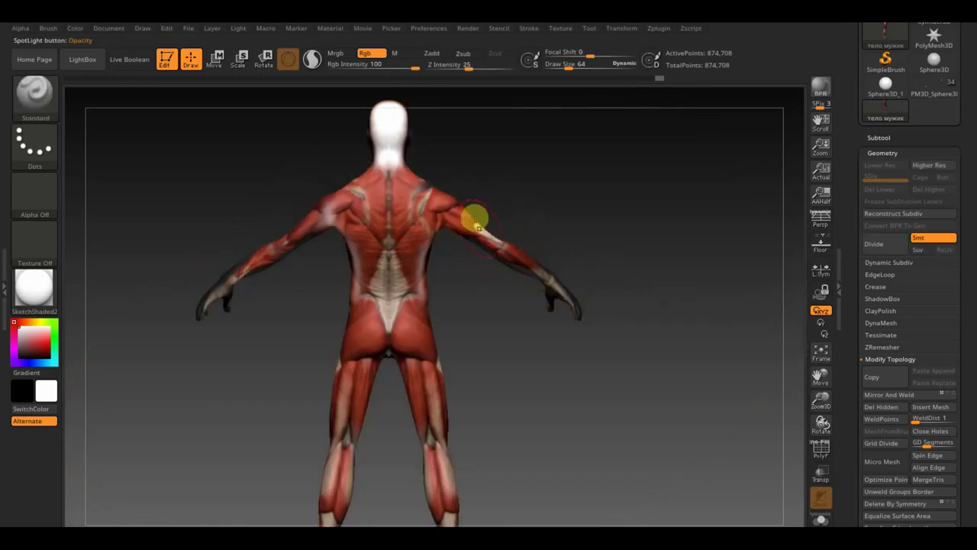
key(shift+z)
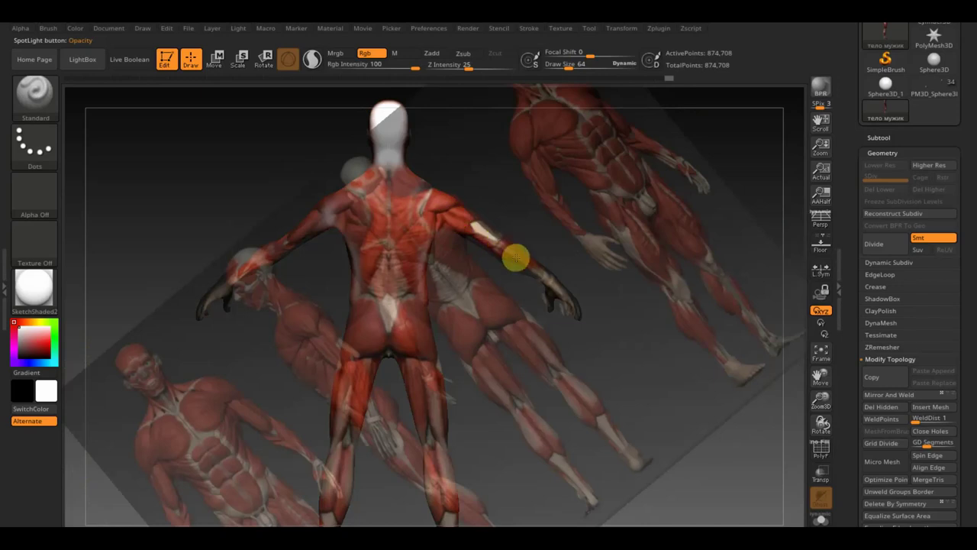
key(shift+z)
mouse_move(606, 331)
mouse_down()
mouse_move(541, 390)
mouse_move(497, 390)
mouse_move(491, 377)
mouse_move(532, 373)
mouse_move(557, 390)
mouse_move(589, 367)
mouse_move(606, 389)
mouse_up()
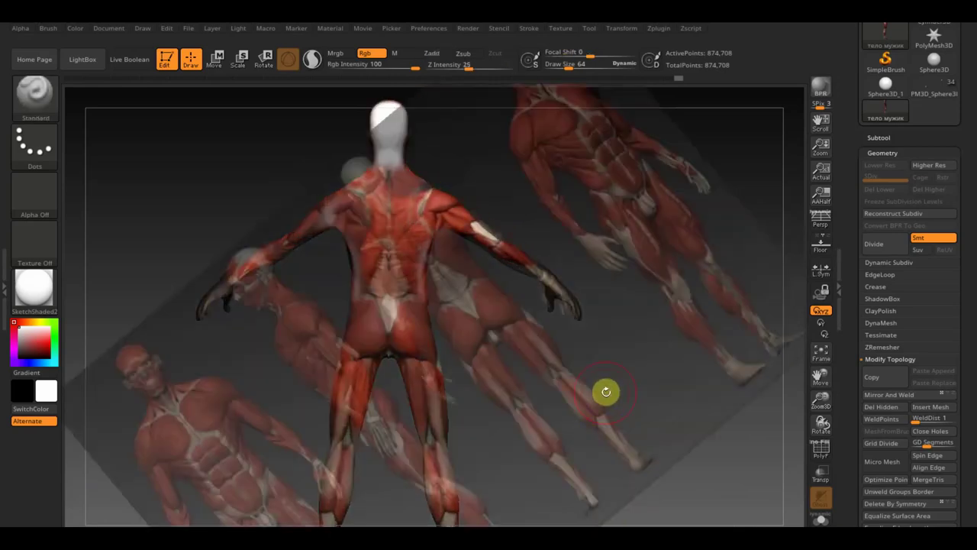
Straighten the reference images level, move them up and left, then hide them
drag(364, 290, 416, 326)
drag(364, 356, 278, 257)
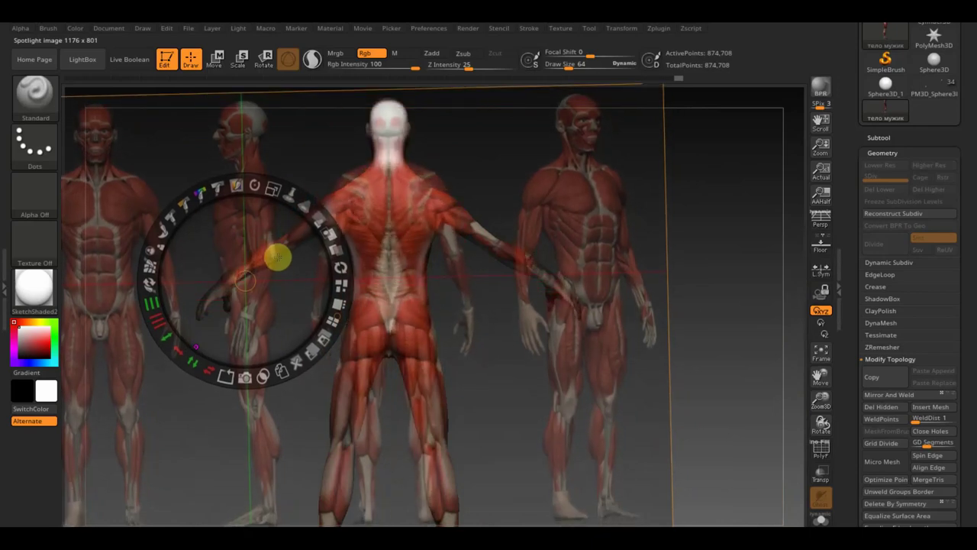
key(shift+z)
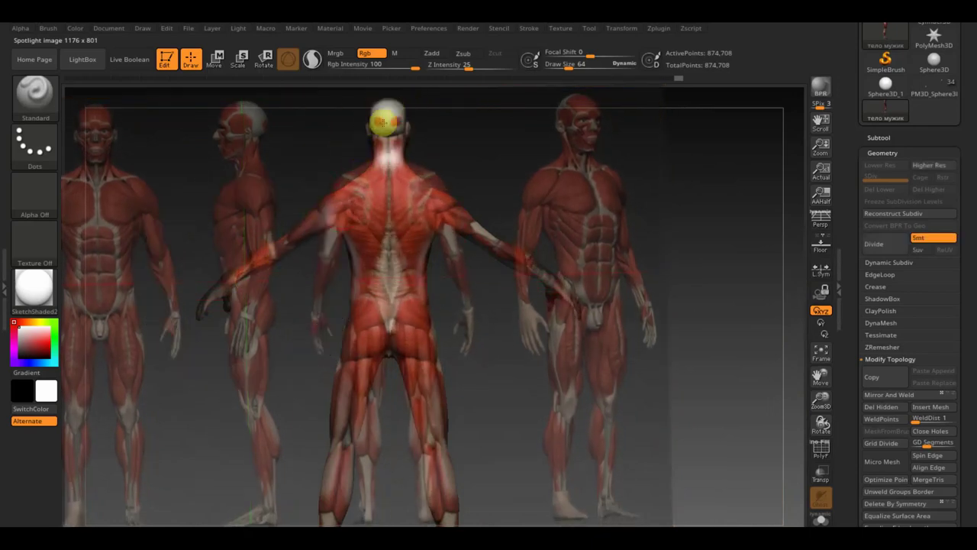
key(shift+z)
mouse_move(586, 204)
mouse_down()
mouse_move(515, 211)
mouse_move(523, 203)
mouse_up()
drag(572, 274, 575, 260)
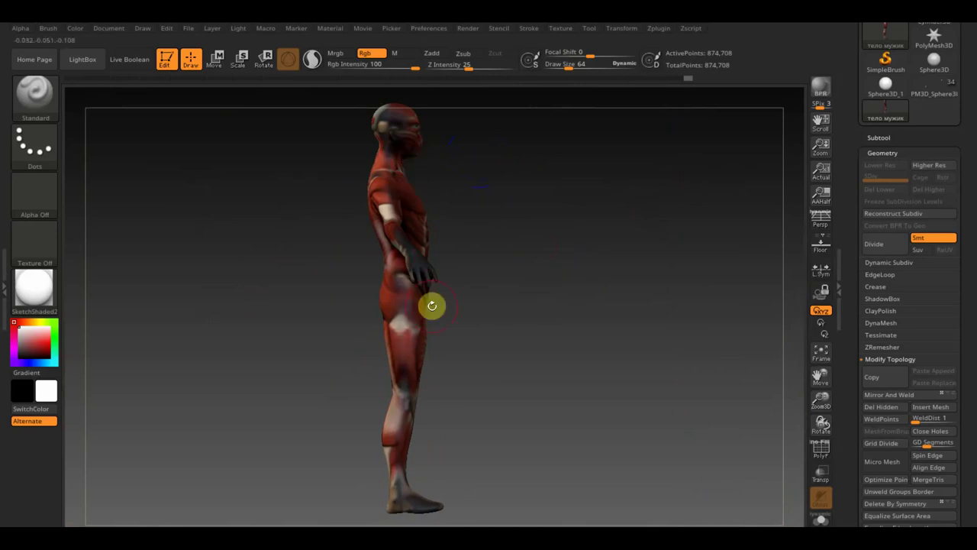
key(shift+z)
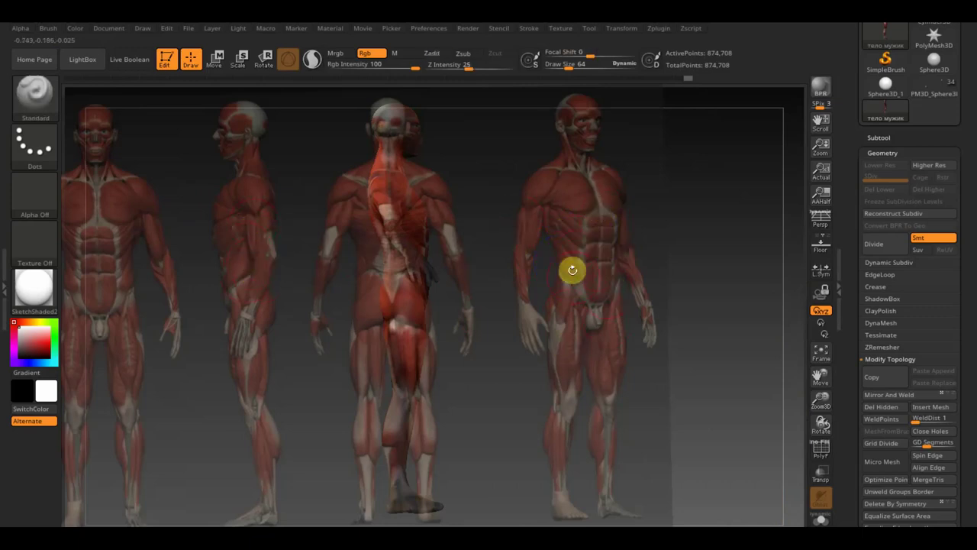
key(shift+z)
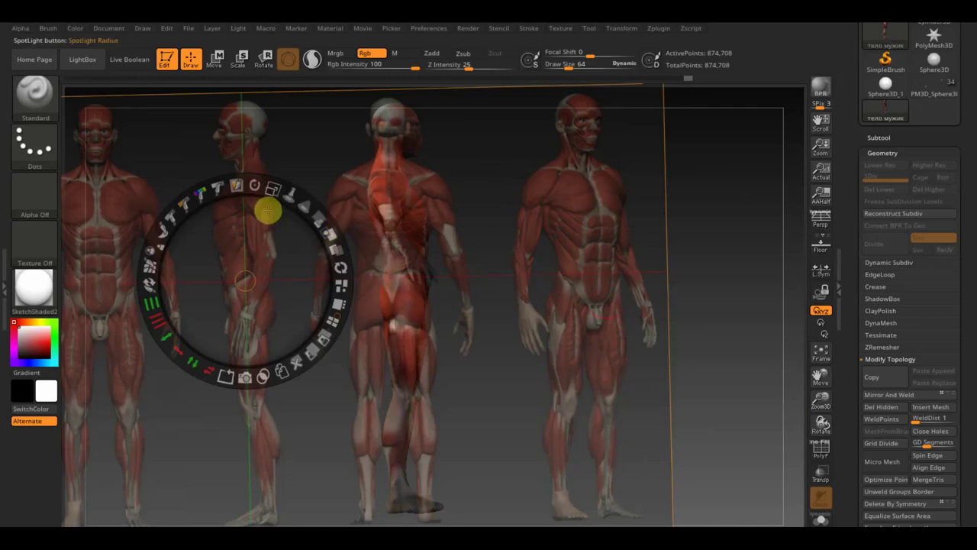
key(shift+z)
key(shift+z)
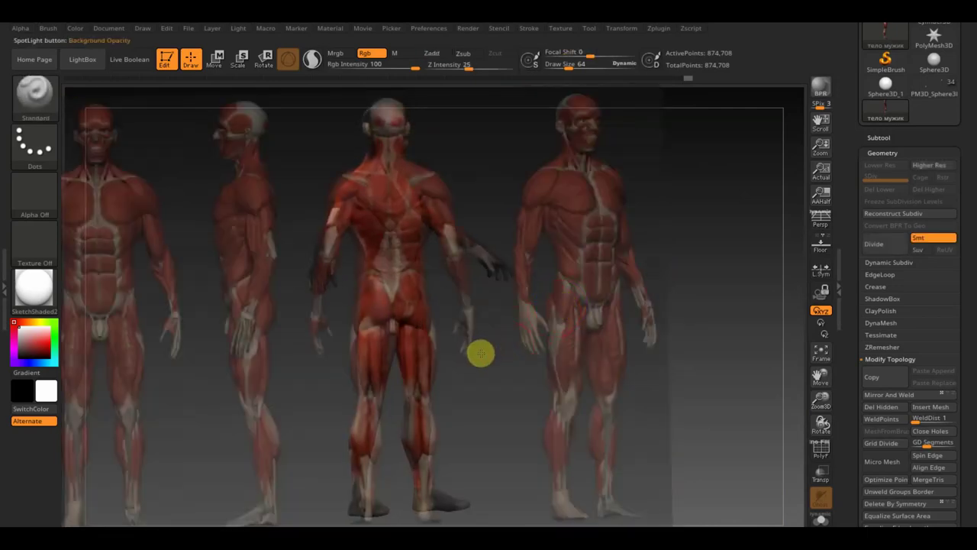
drag(481, 353, 690, 358)
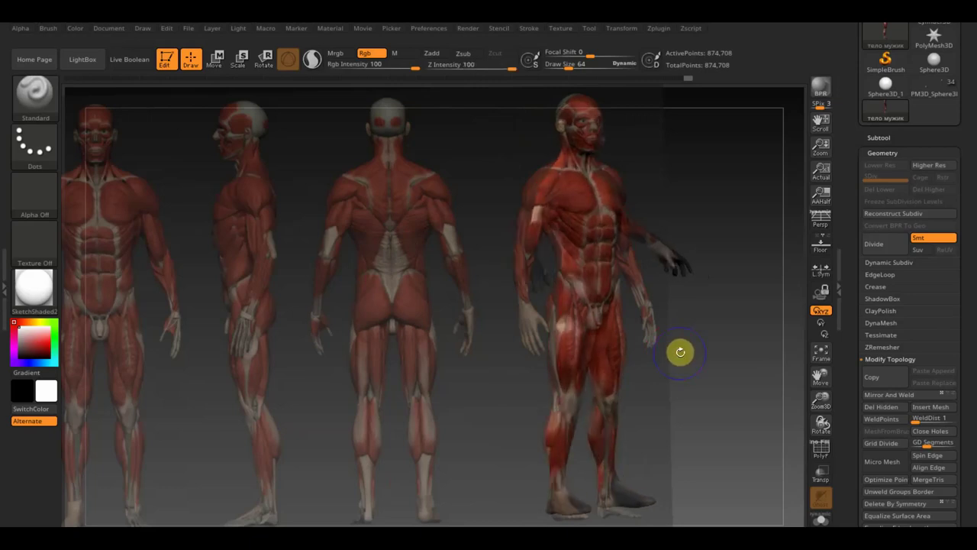
key(shift+z)
mouse_move(678, 357)
ctrl+mouse_down()
mouse_move(659, 290)
mouse_move(681, 293)
mouse_move(679, 305)
mouse_move(509, 351)
mouse_move(537, 356)
mouse_move(539, 334)
mouse_move(614, 336)
mouse_move(578, 344)
ctrl+mouse_up()
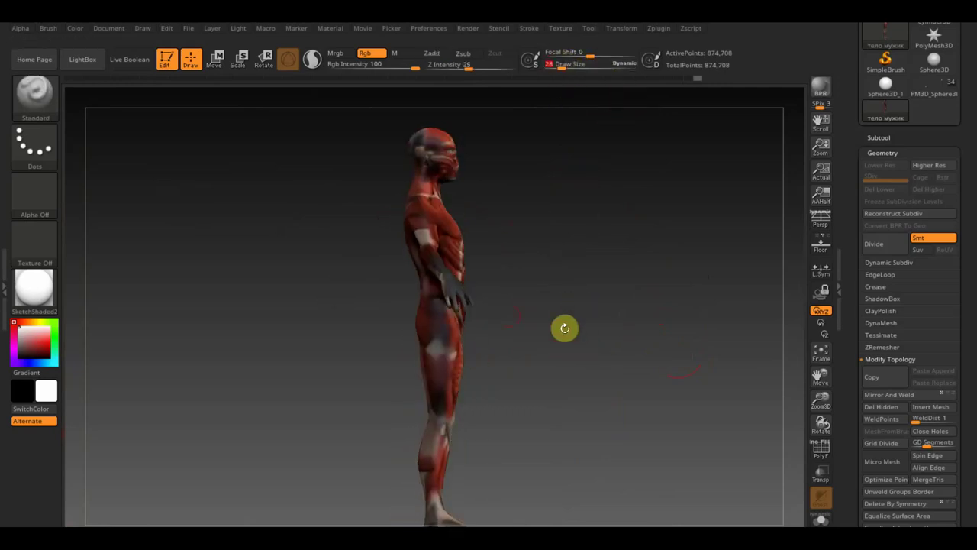
Turn the figure to a side profile and clear the mask from the torso and leg
mouse_move(568, 340)
alt+mouse_down()
mouse_move(562, 303)
mouse_move(532, 301)
mouse_move(416, 240)
alt+mouse_up()
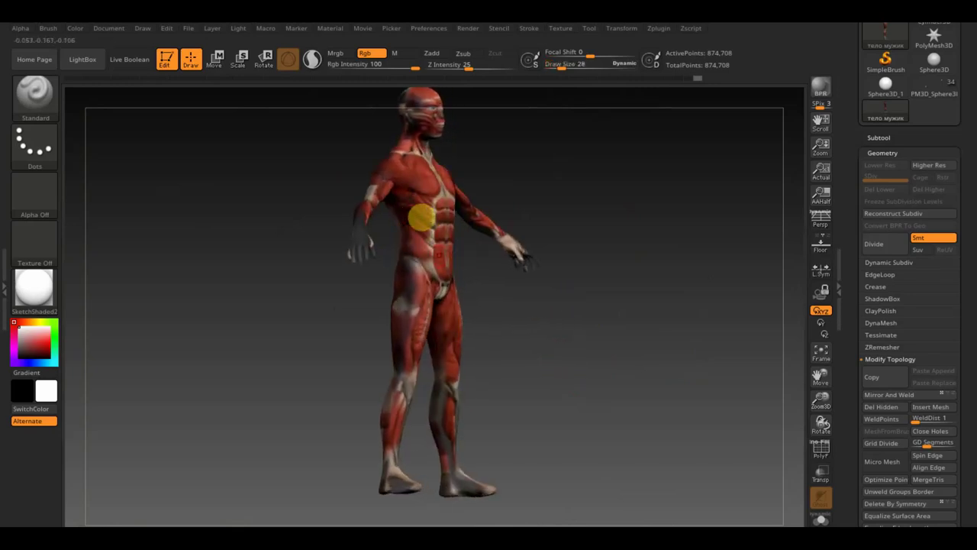
drag(545, 323, 589, 321)
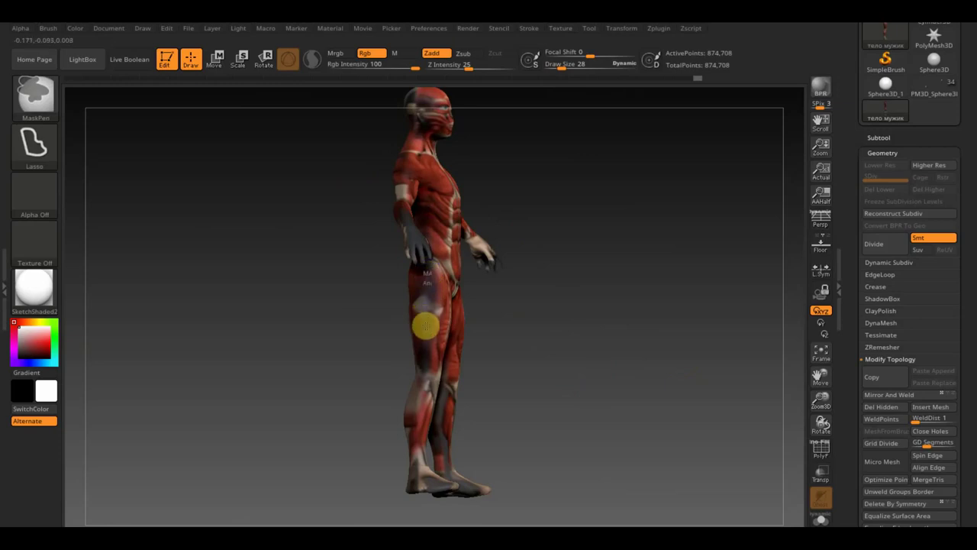
ctrl+drag(534, 355, 573, 371)
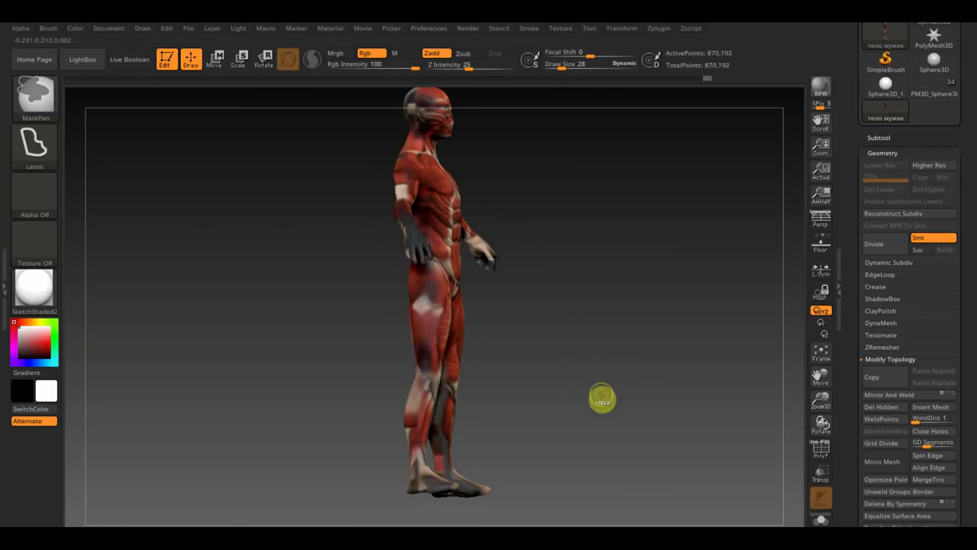
ctrl+click(601, 386)
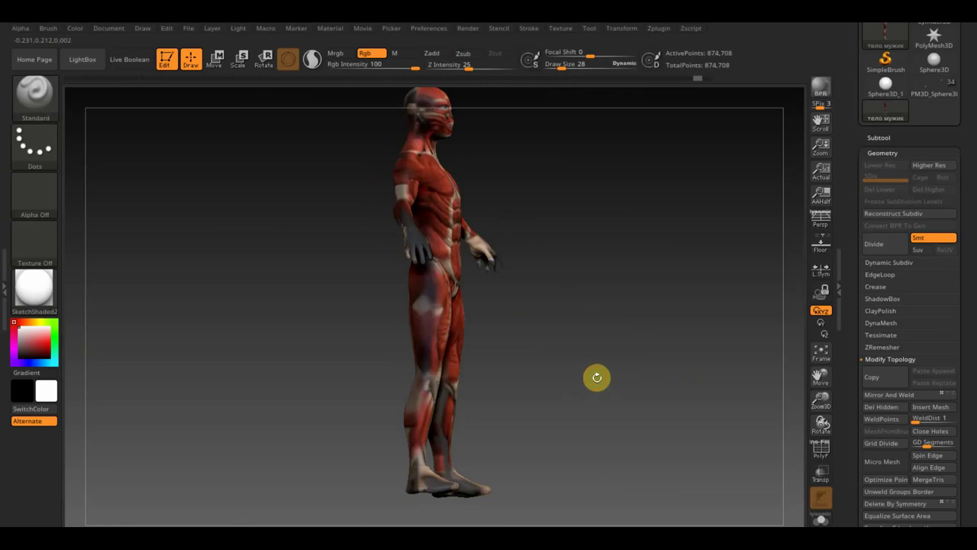
Set the brush stroke type to FreeHand
ctrl+click(29, 105)
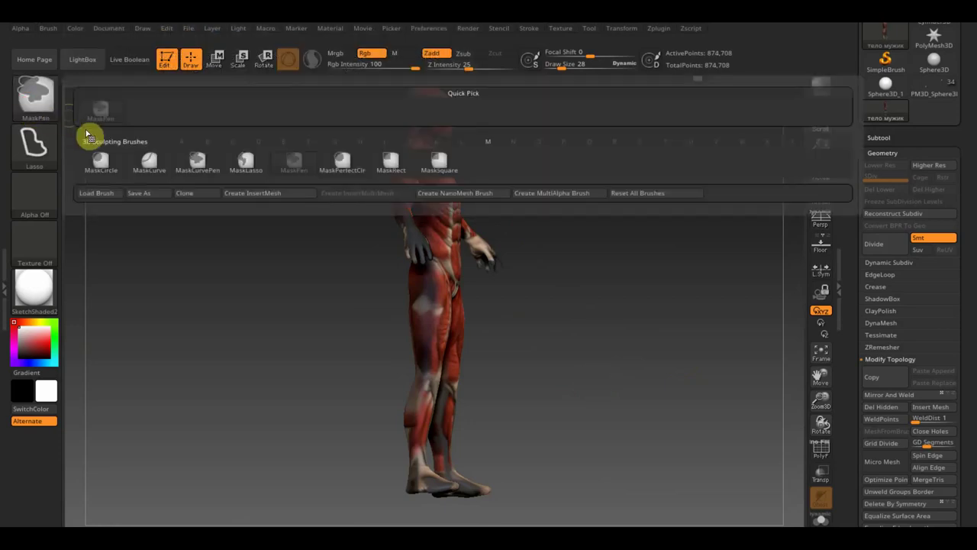
click(34, 144)
click(203, 162)
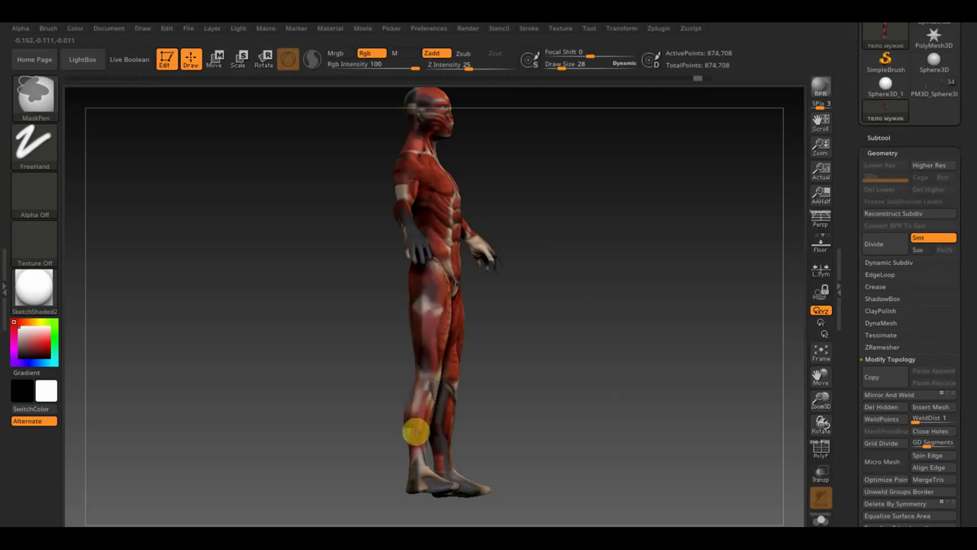
Orbit around the figure from several sides and mask a small area on the thigh
mouse_move(535, 400)
mouse_down()
mouse_move(560, 388)
mouse_move(515, 364)
mouse_move(524, 353)
mouse_up()
mouse_move(421, 250)
mouse_down()
mouse_move(275, 270)
mouse_move(275, 304)
mouse_move(260, 261)
mouse_move(542, 371)
mouse_move(534, 356)
mouse_move(484, 349)
mouse_move(567, 351)
mouse_move(579, 369)
mouse_up()
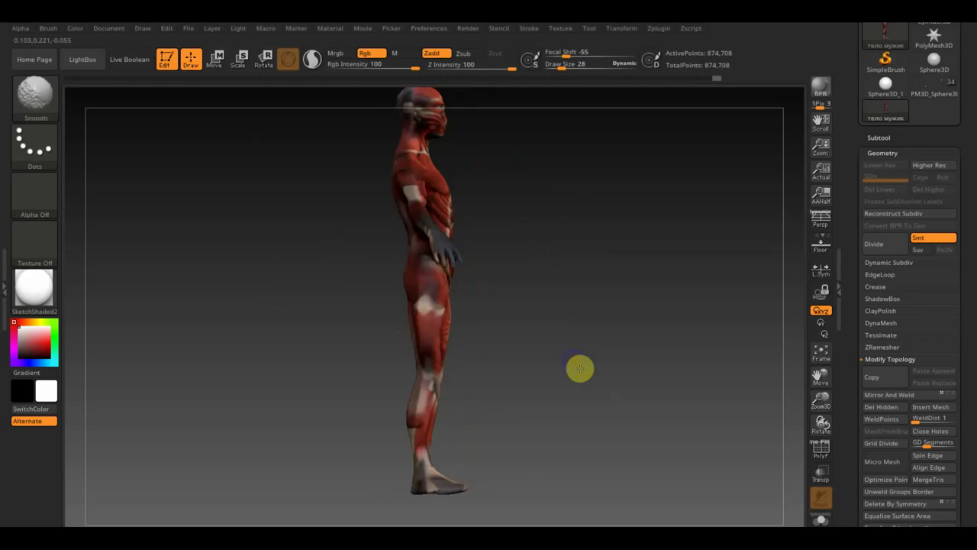
mouse_move(585, 236)
alt+mouse_down()
mouse_move(594, 292)
mouse_move(534, 223)
alt+mouse_up()
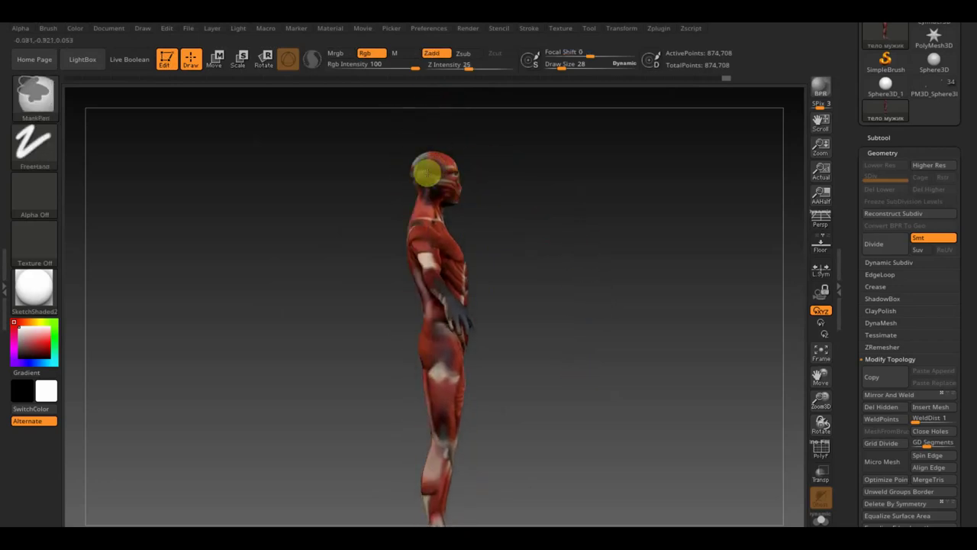
mouse_move(508, 225)
mouse_down()
mouse_move(497, 275)
mouse_move(471, 256)
mouse_move(489, 214)
mouse_move(572, 277)
mouse_move(603, 201)
mouse_move(514, 306)
mouse_up()
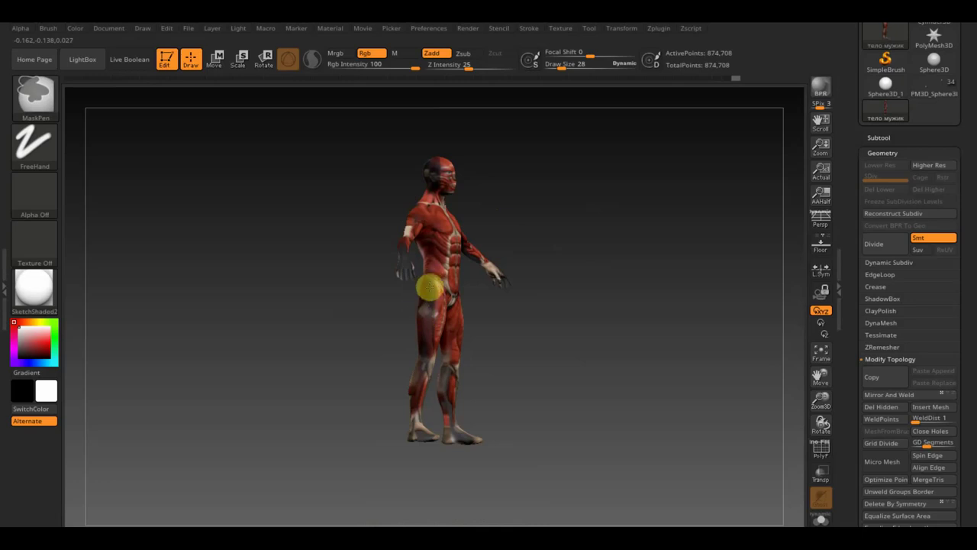
ctrl+drag(428, 323, 425, 344)
mouse_move(539, 303)
mouse_down()
mouse_move(526, 297)
mouse_move(585, 306)
mouse_up()
mouse_move(506, 319)
mouse_down()
mouse_move(545, 320)
mouse_move(472, 320)
mouse_move(465, 366)
mouse_move(453, 373)
mouse_move(408, 340)
mouse_up()
mouse_move(540, 316)
mouse_down()
mouse_move(602, 328)
mouse_move(628, 313)
mouse_move(648, 349)
mouse_move(695, 272)
mouse_up()
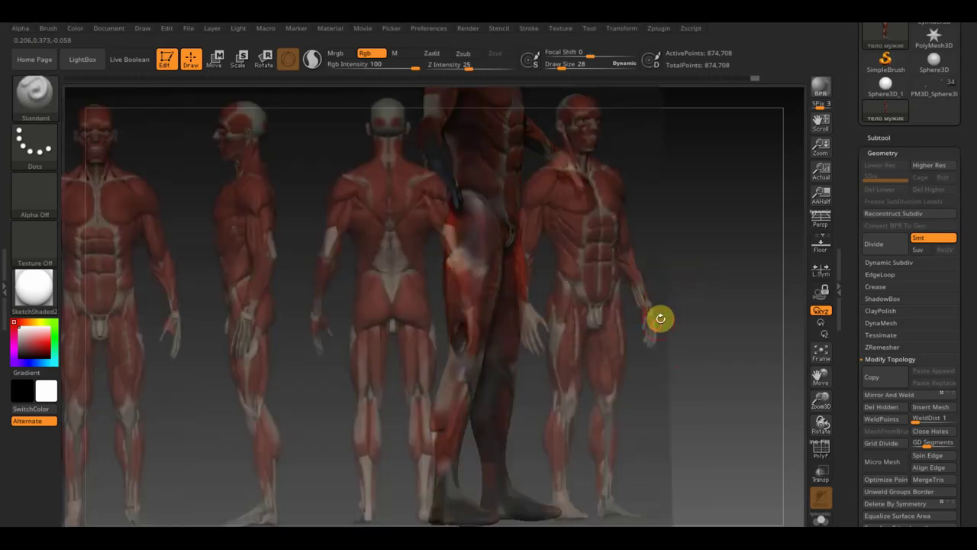
mouse_move(659, 319)
mouse_down()
mouse_move(682, 342)
mouse_move(631, 349)
mouse_move(665, 344)
mouse_move(639, 344)
mouse_up()
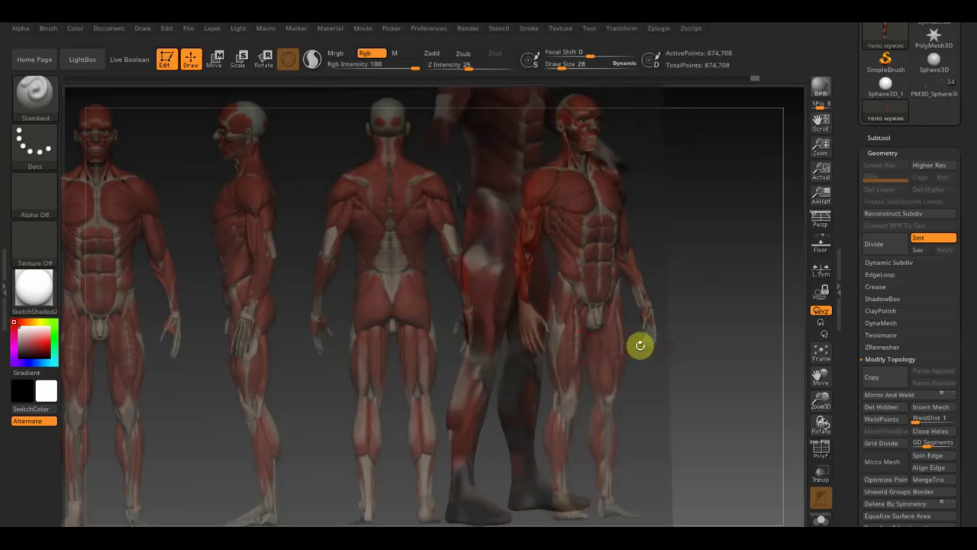
Flip the anatomy reference horizontally with Spotlight and compare it against the rotated model
key(shift+z)
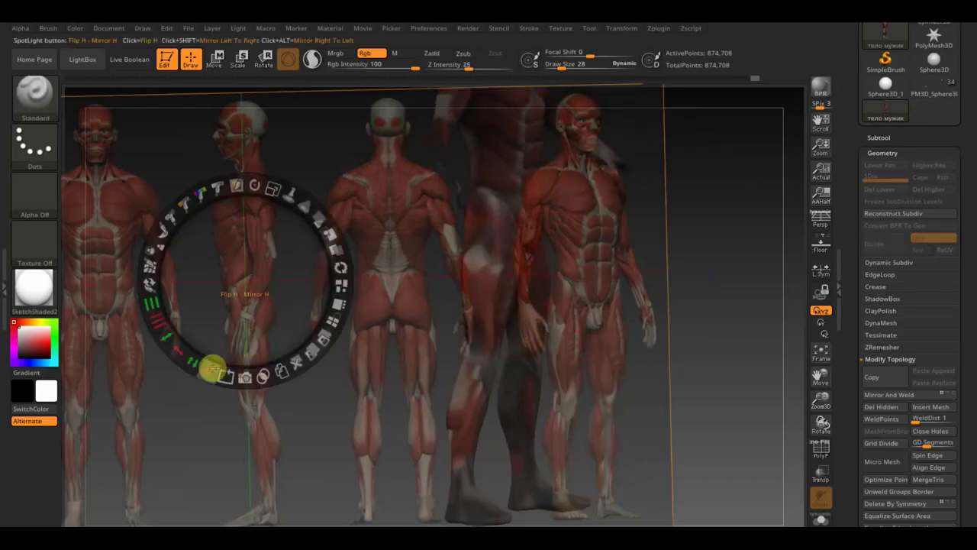
click(207, 377)
key(shift)
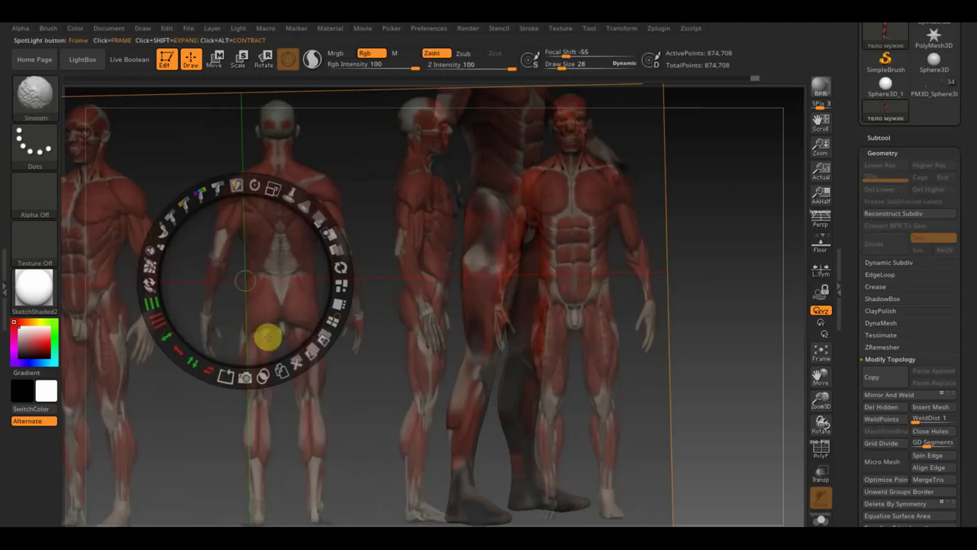
key(z)
mouse_move(352, 363)
mouse_down()
mouse_move(397, 371)
mouse_move(349, 359)
mouse_move(279, 367)
mouse_move(513, 375)
mouse_move(487, 343)
mouse_move(496, 416)
mouse_move(496, 406)
mouse_move(504, 415)
mouse_up()
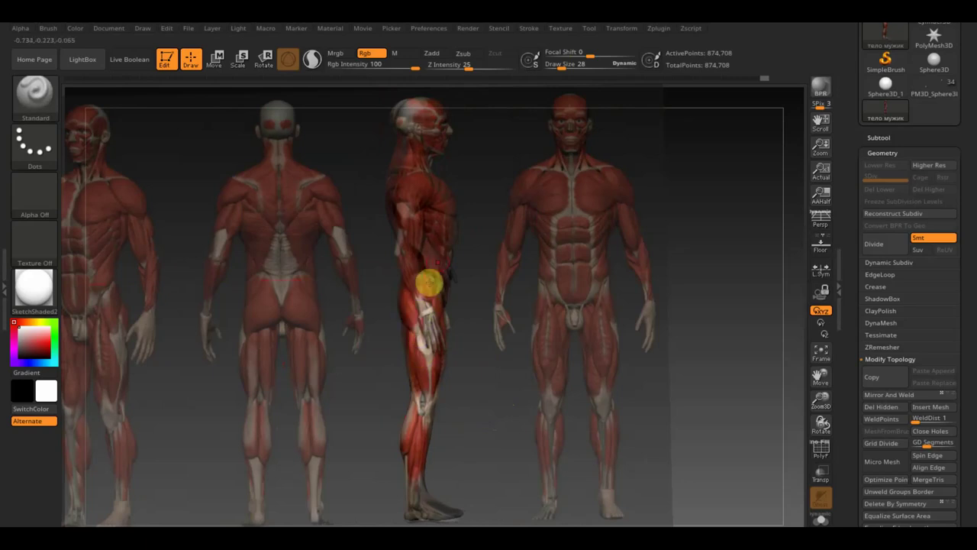
mouse_move(484, 170)
mouse_down()
mouse_move(476, 174)
mouse_move(487, 169)
mouse_up()
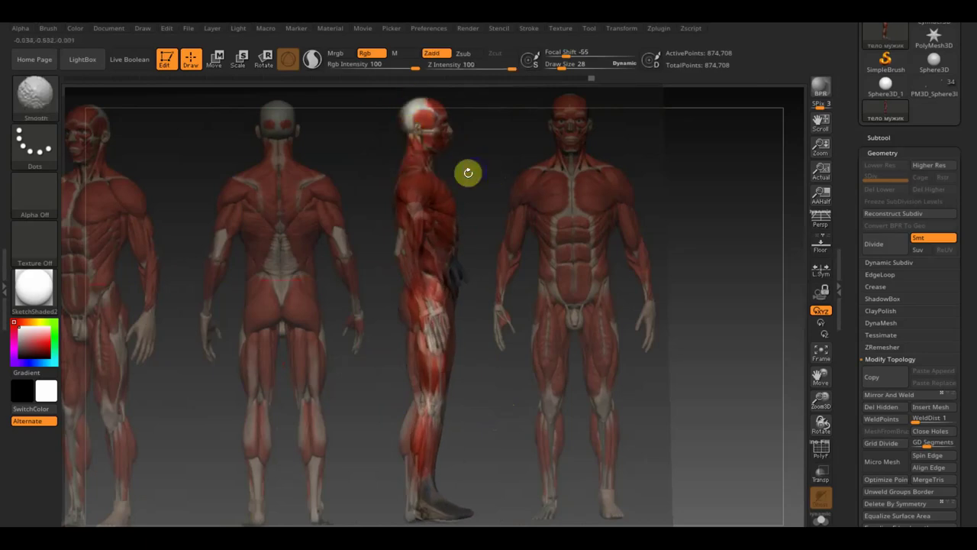
Hide the reference figures with Ctrl+N and turn the model toward the front
key(ctrl+n)
mouse_move(484, 163)
mouse_down()
mouse_move(486, 188)
mouse_move(466, 189)
mouse_up()
mouse_move(552, 170)
mouse_down()
mouse_move(607, 175)
mouse_move(541, 172)
mouse_move(575, 172)
mouse_move(462, 137)
mouse_move(572, 144)
mouse_move(563, 136)
mouse_move(516, 148)
mouse_move(534, 158)
mouse_up()
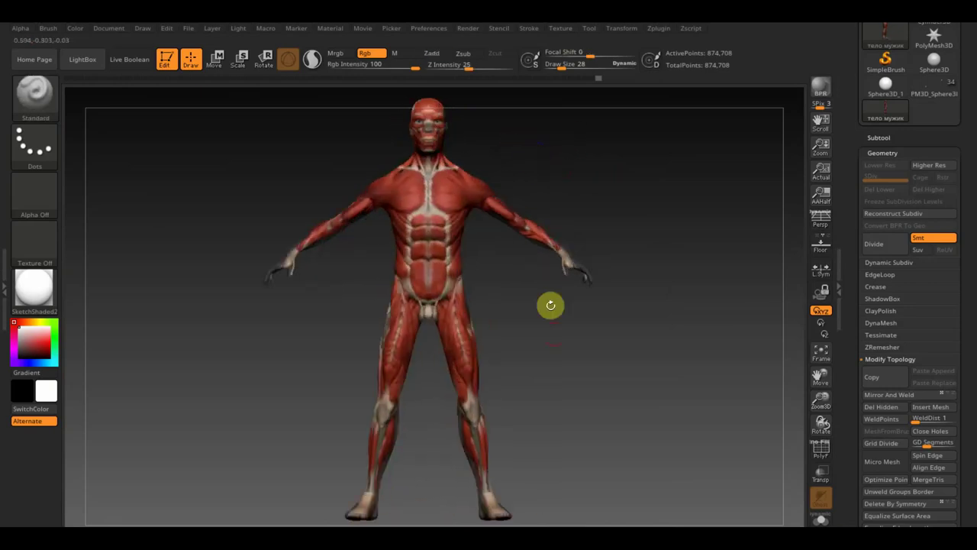
Sample the skin tone with C, paint it over the wrist and hand, and orbit to check
mouse_move(555, 354)
mouse_down()
mouse_move(548, 338)
mouse_move(567, 364)
mouse_up()
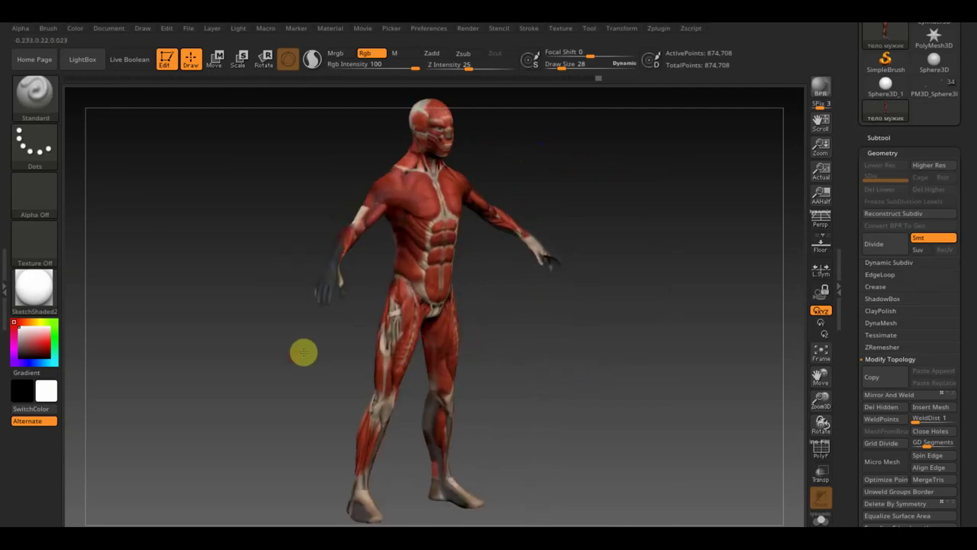
drag(303, 351, 264, 357)
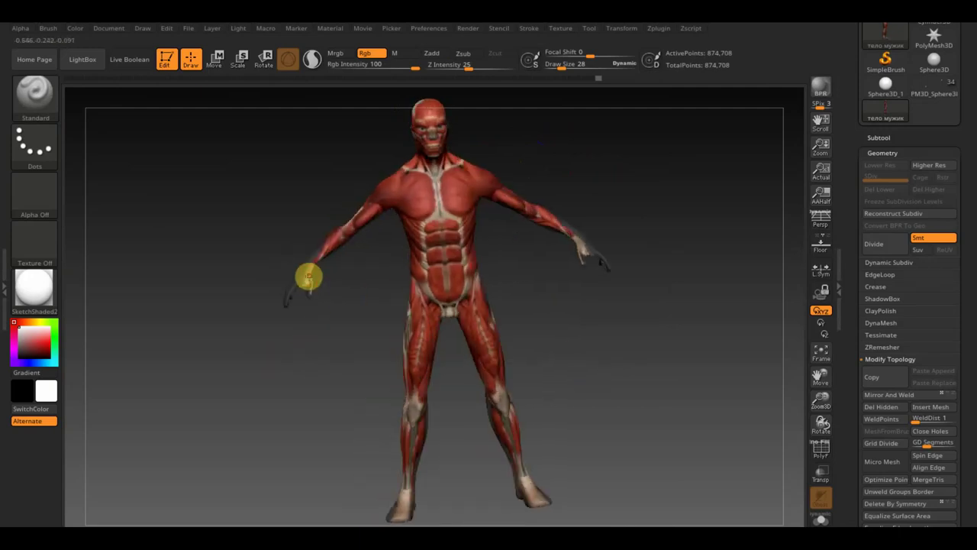
key(c)
mouse_move(306, 275)
mouse_down()
mouse_move(284, 304)
mouse_move(314, 277)
mouse_up()
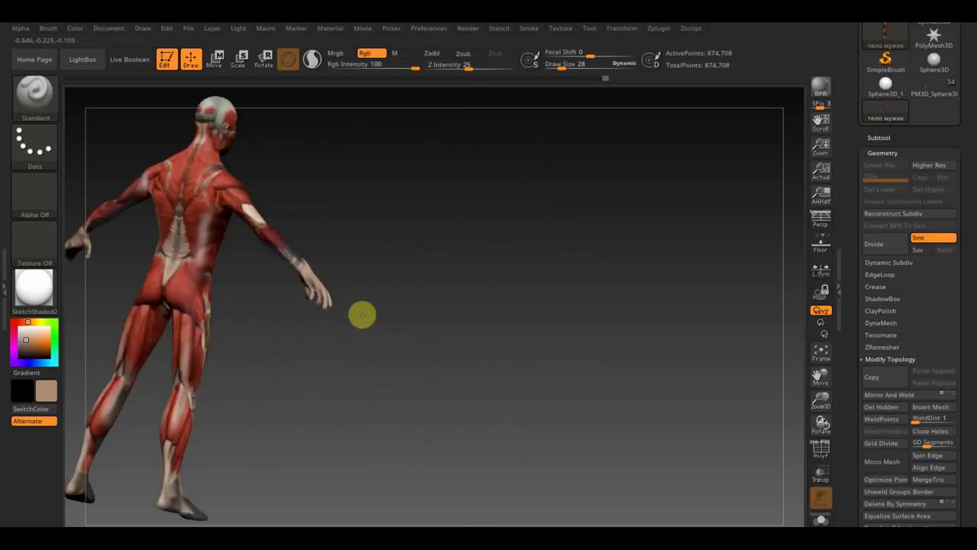
drag(389, 303, 395, 272)
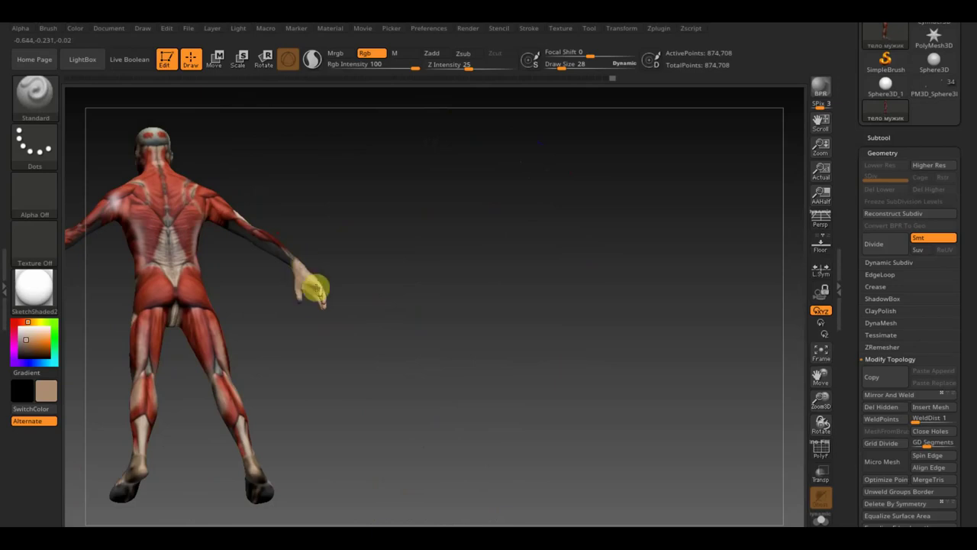
mouse_move(332, 313)
mouse_down()
mouse_move(371, 364)
mouse_move(369, 329)
mouse_move(325, 405)
mouse_move(262, 443)
mouse_move(324, 458)
mouse_up()
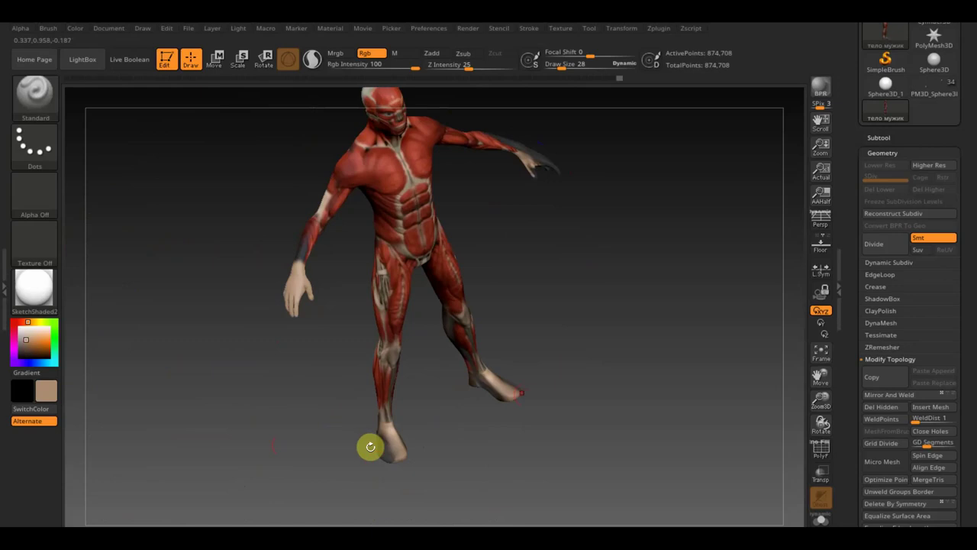
mouse_move(585, 384)
mouse_down()
mouse_move(609, 375)
mouse_move(455, 448)
mouse_up()
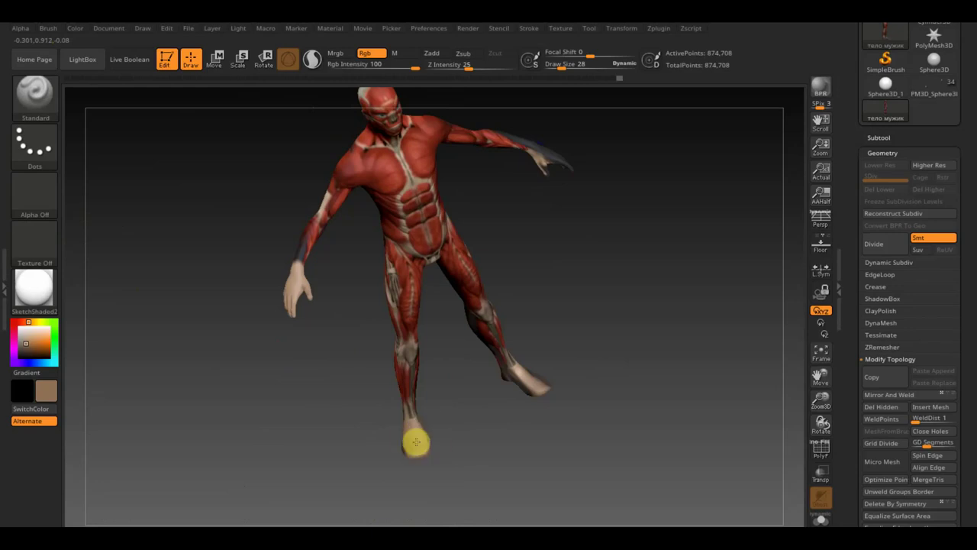
mouse_move(412, 446)
mouse_down()
mouse_move(367, 451)
mouse_move(426, 445)
mouse_move(358, 426)
mouse_move(375, 460)
mouse_move(441, 471)
mouse_up()
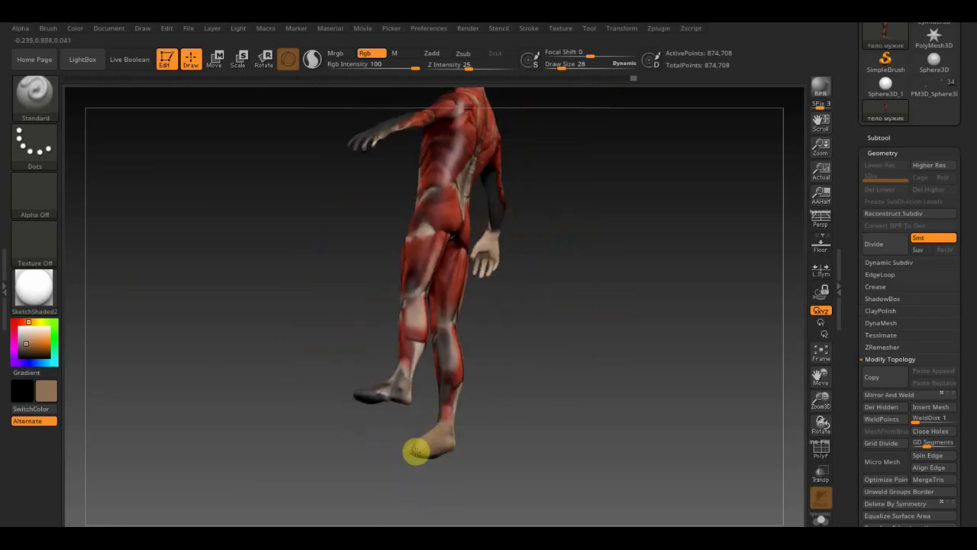
mouse_move(441, 462)
mouse_down()
mouse_move(509, 435)
mouse_move(539, 410)
mouse_move(530, 395)
mouse_move(585, 374)
mouse_move(533, 432)
mouse_move(549, 406)
mouse_move(571, 417)
mouse_move(524, 458)
mouse_move(565, 397)
mouse_move(585, 314)
mouse_move(595, 412)
mouse_move(582, 357)
mouse_move(665, 306)
mouse_move(602, 269)
mouse_up()
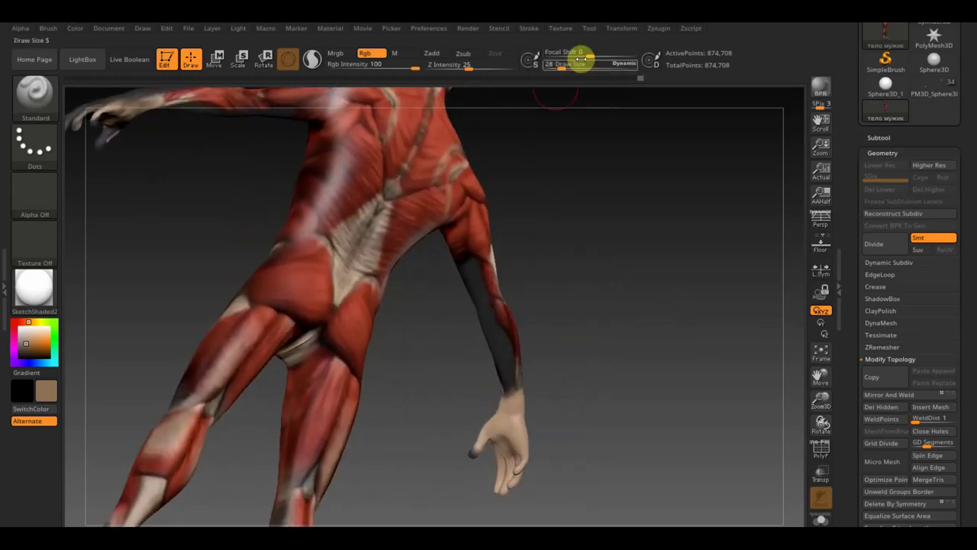
Shrink the painting brush's draw size and turn the figure to face the forearm
drag(562, 65, 565, 66)
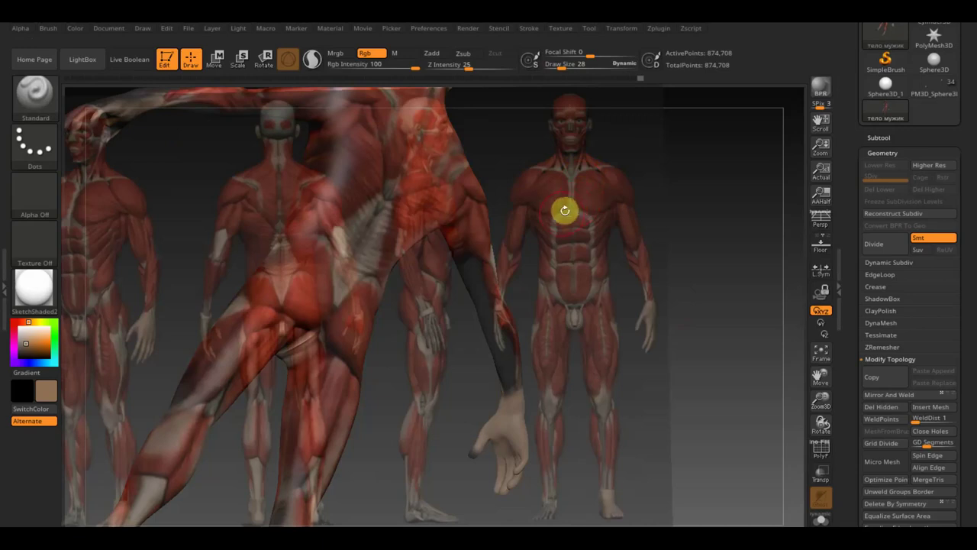
key(shift)
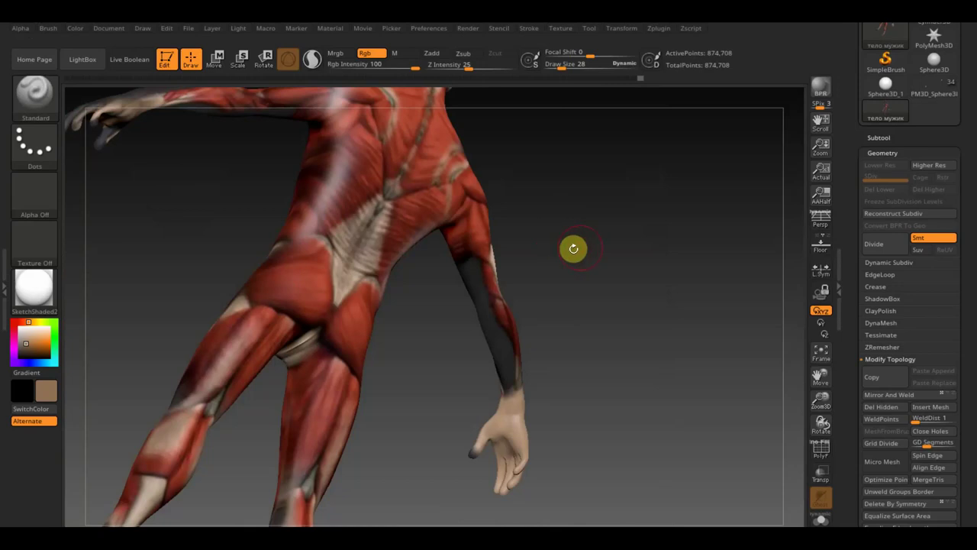
drag(574, 248, 585, 244)
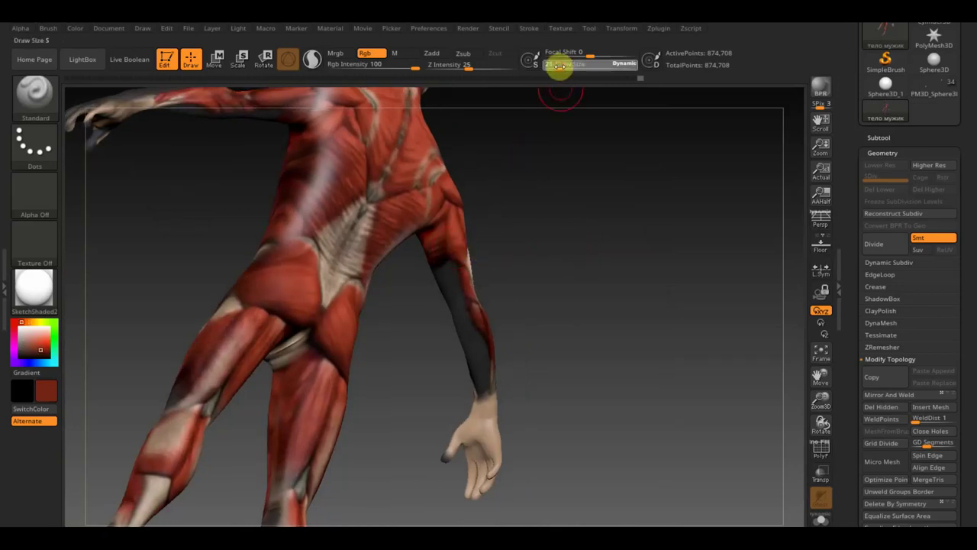
drag(558, 67, 547, 67)
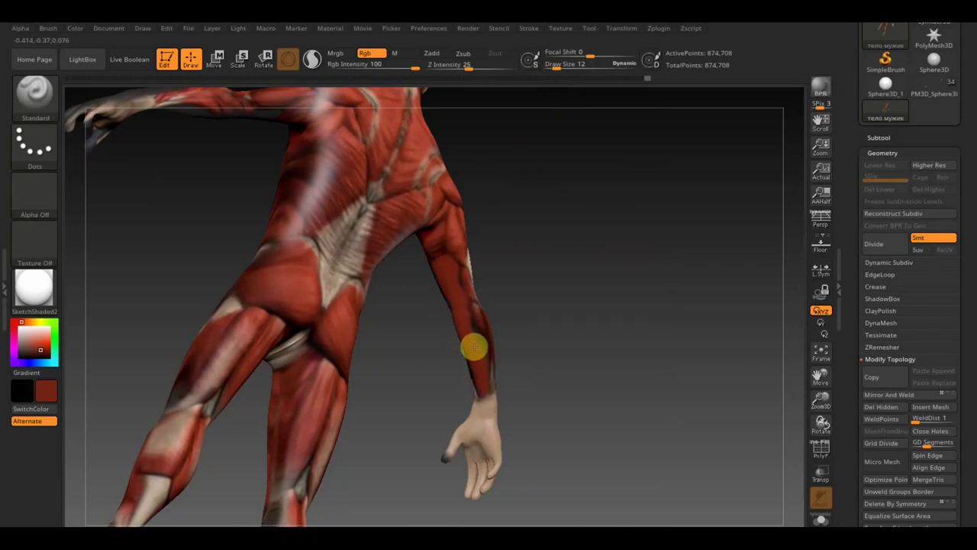
drag(484, 362, 530, 340)
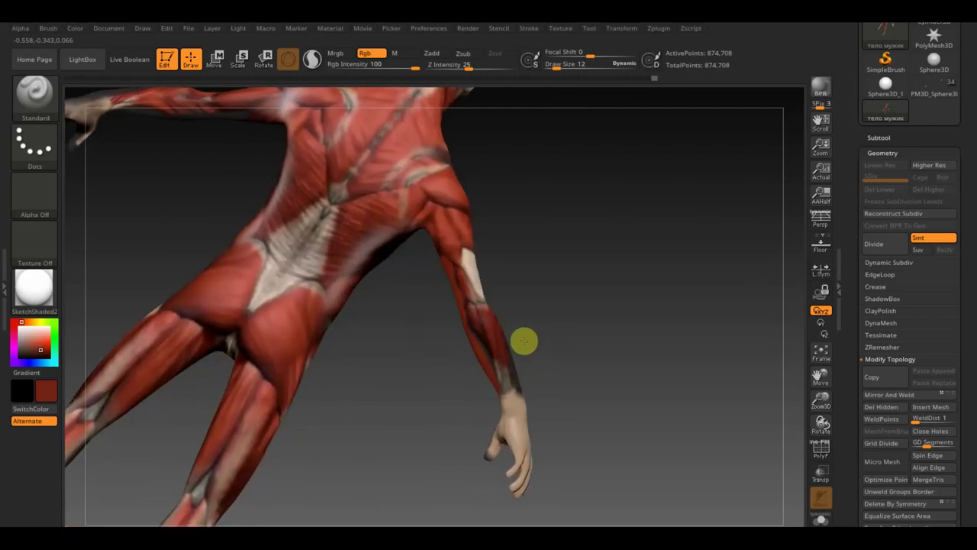
Sample skin, dark red and grey colours with C and repaint the forearm band in red
key(c)
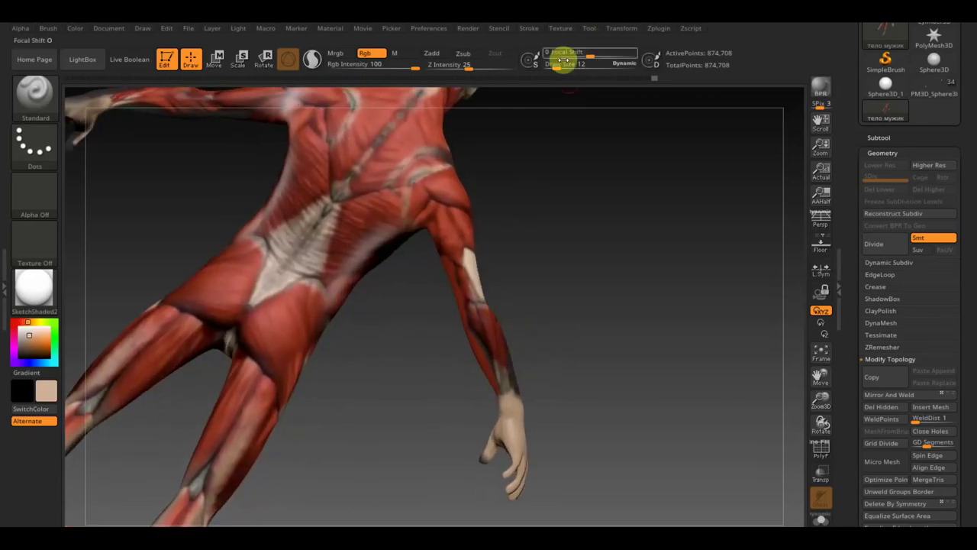
drag(609, 277, 620, 249)
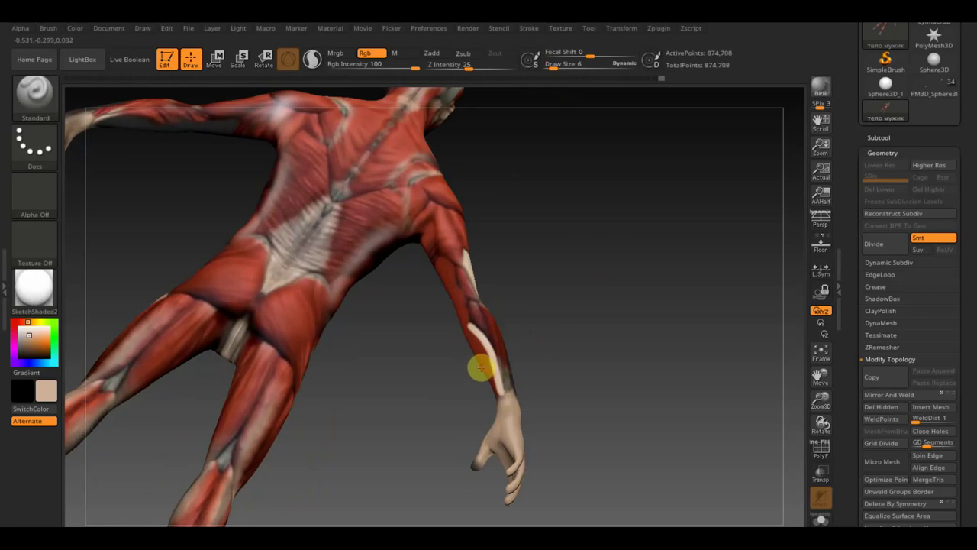
key(c)
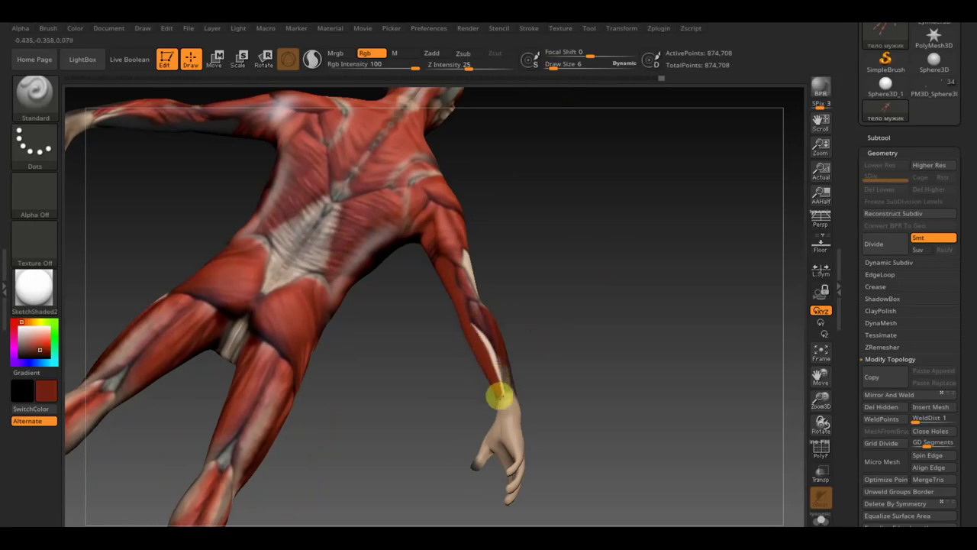
drag(508, 326, 605, 307)
key(c)
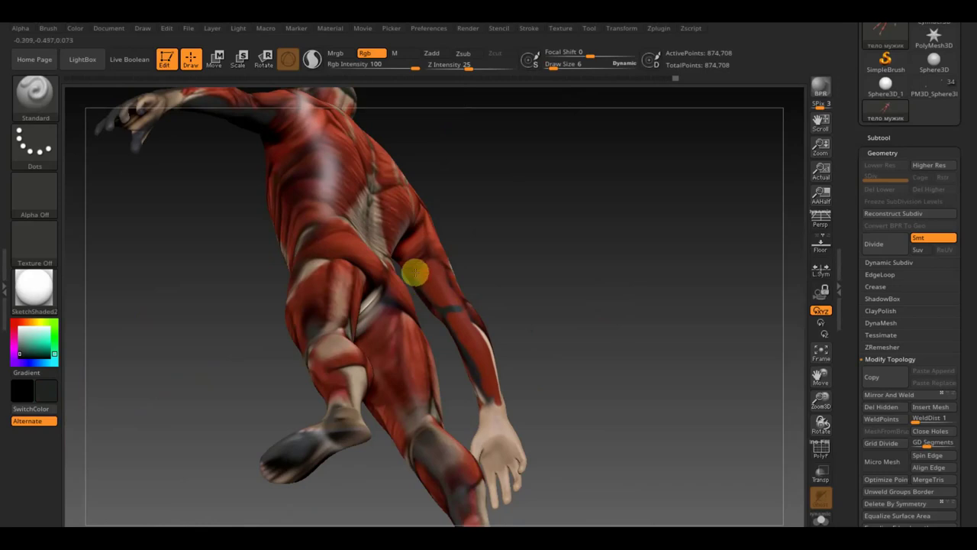
mouse_move(458, 258)
mouse_down()
mouse_move(478, 224)
mouse_move(428, 237)
mouse_up()
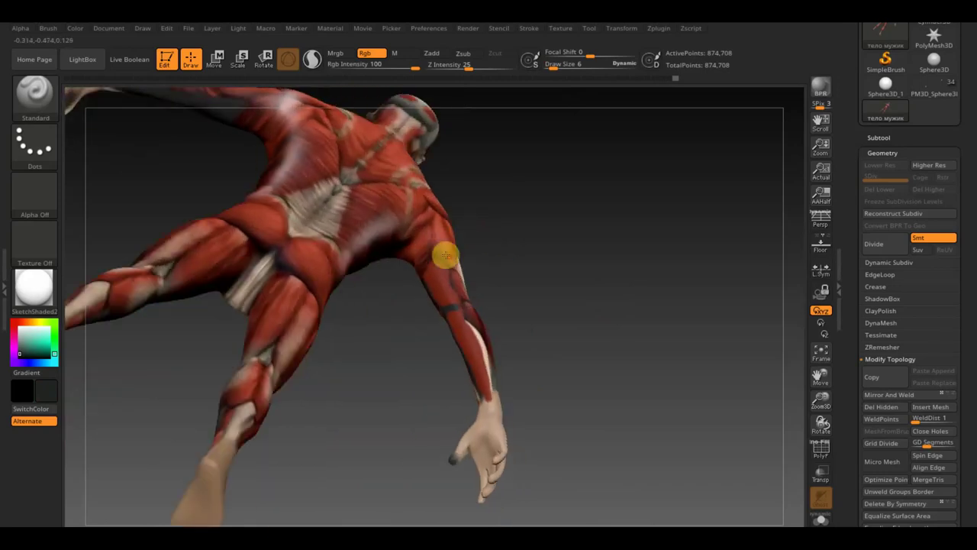
key(c)
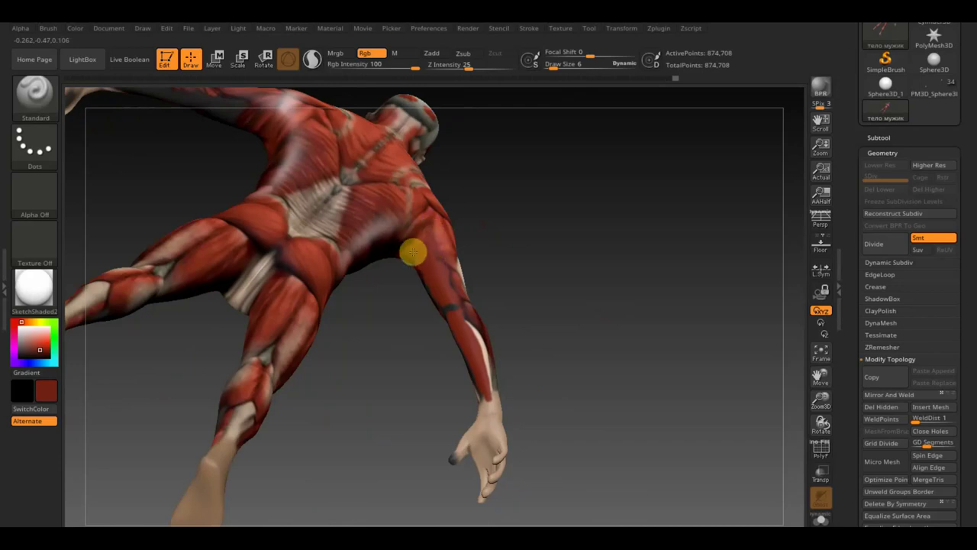
drag(476, 278, 476, 320)
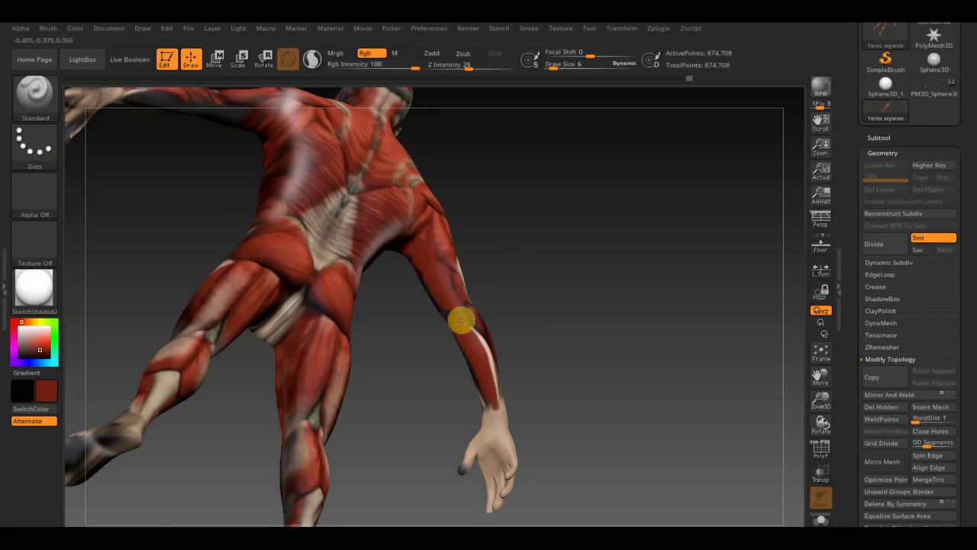
mouse_move(506, 318)
mouse_down()
mouse_move(497, 348)
mouse_move(572, 327)
mouse_move(441, 221)
mouse_move(460, 258)
mouse_move(299, 292)
mouse_up()
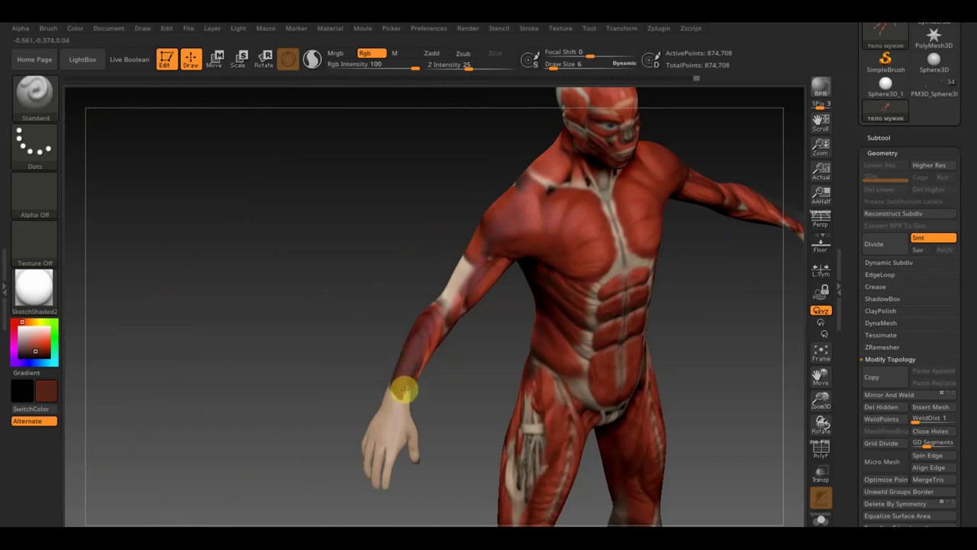
Set Rgb Intensity to 100 in the quick palette and turn the figure to face front
mouse_move(447, 399)
mouse_down()
mouse_move(434, 390)
mouse_move(487, 396)
mouse_up()
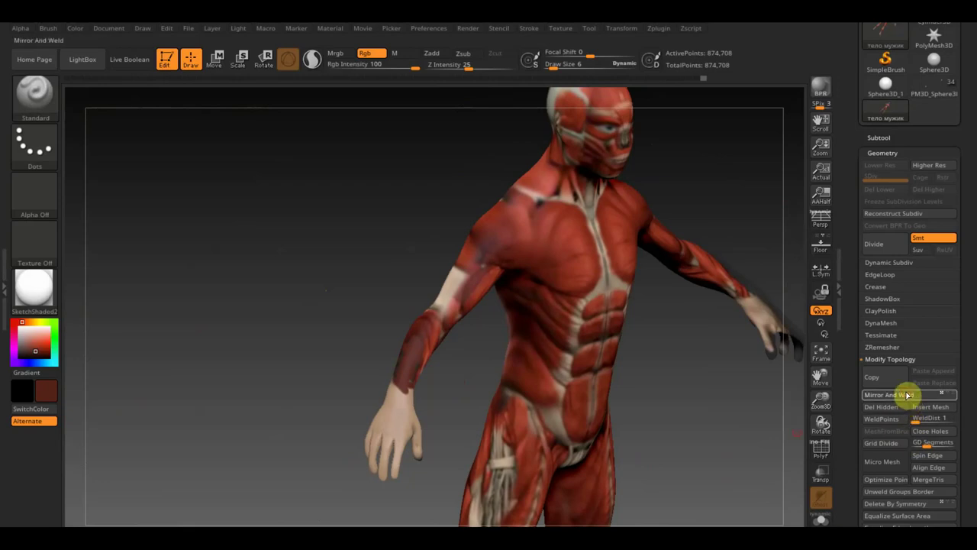
drag(377, 371, 270, 343)
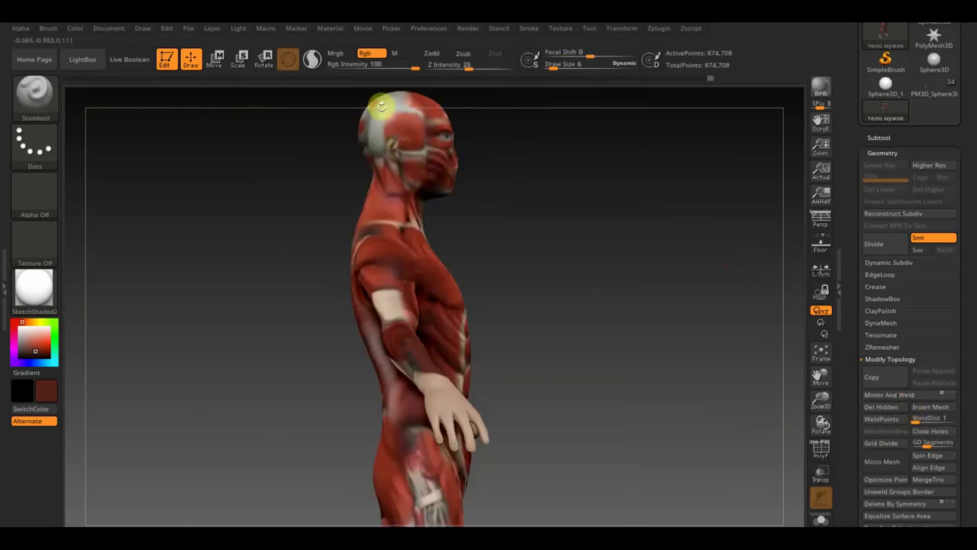
key(space)
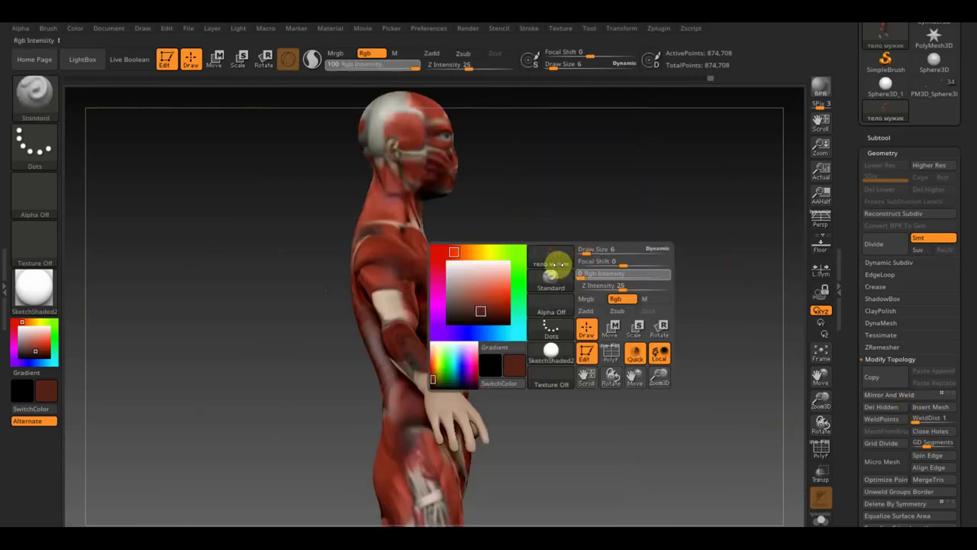
mouse_move(554, 238)
mouse_down()
mouse_move(711, 243)
mouse_move(680, 203)
mouse_move(531, 207)
mouse_move(514, 168)
mouse_move(570, 253)
mouse_move(600, 196)
mouse_up()
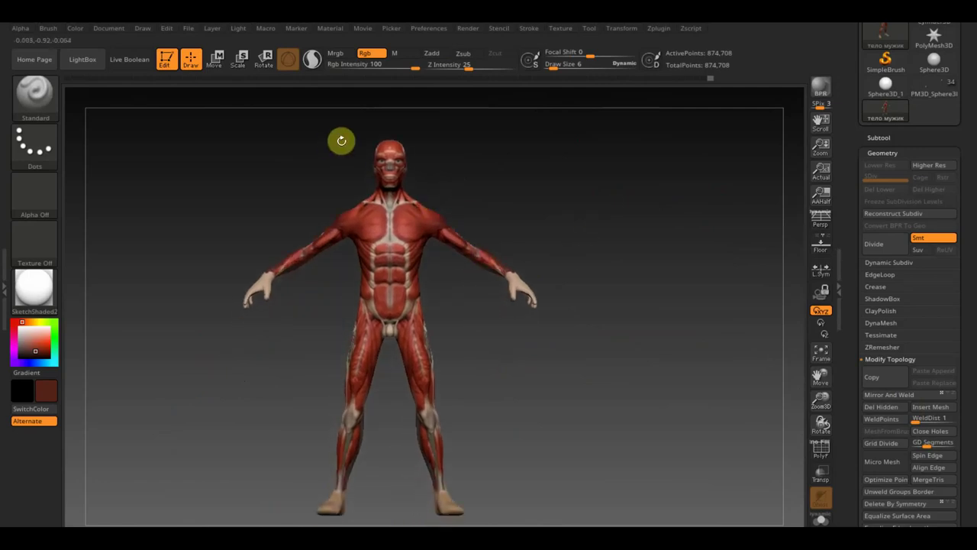
Mask the figure by colour saturation using Masking > Mask By Color
click(874, 137)
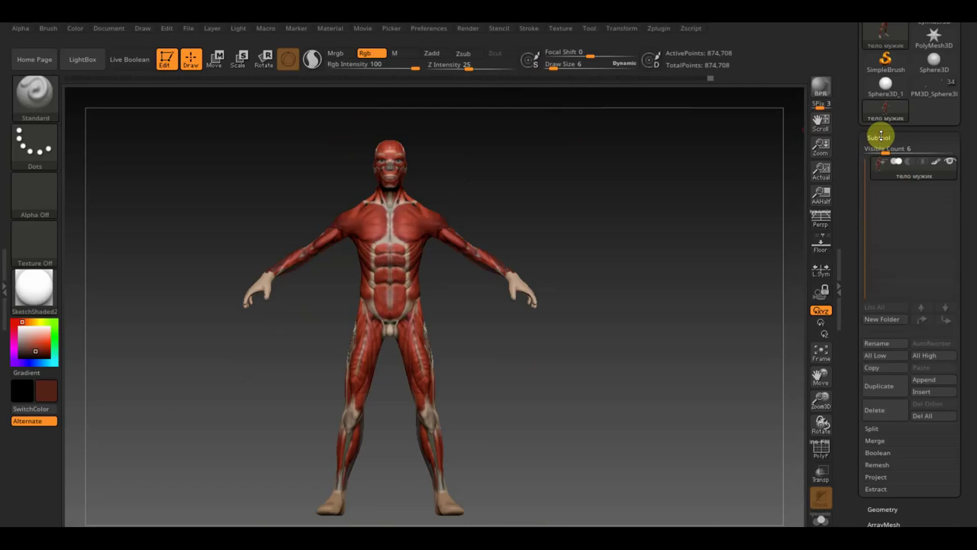
click(886, 509)
drag(969, 384, 970, 271)
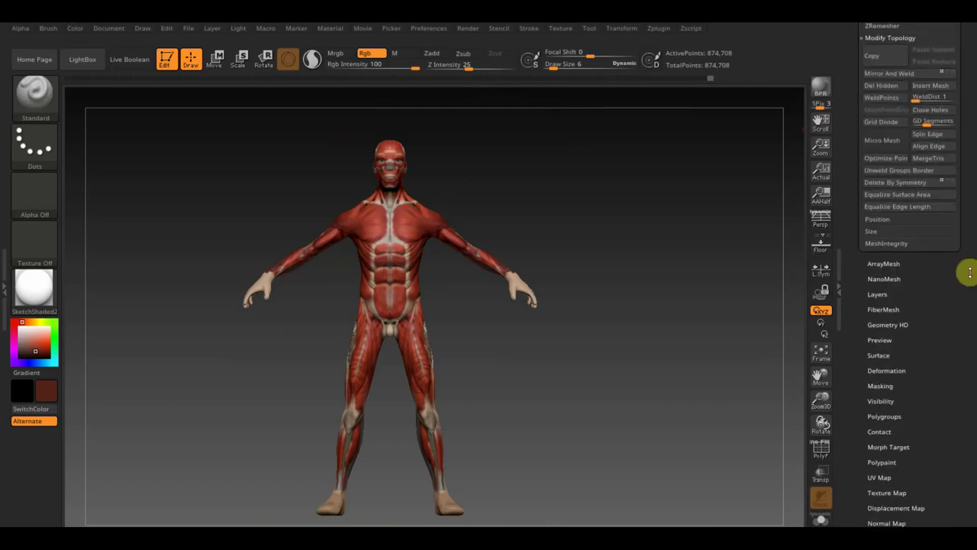
click(889, 387)
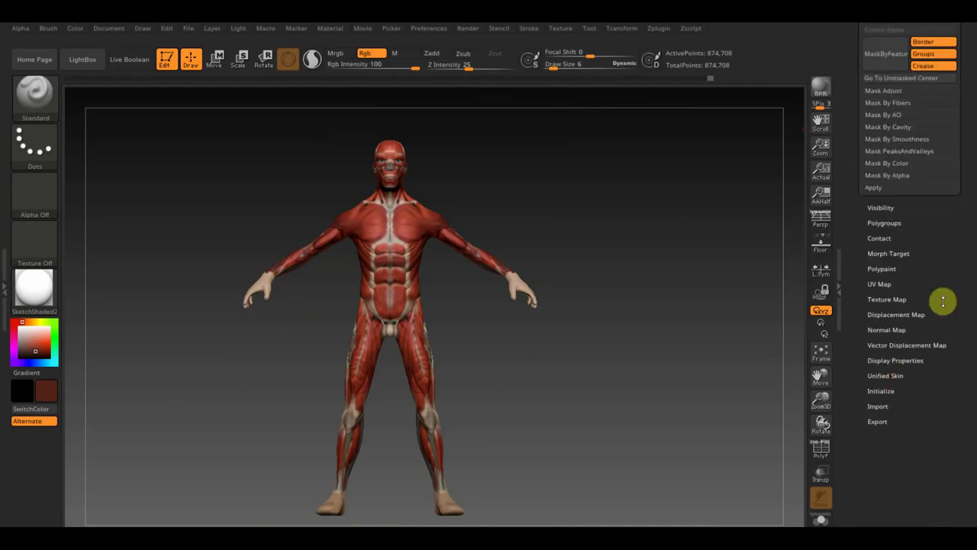
click(897, 164)
click(888, 199)
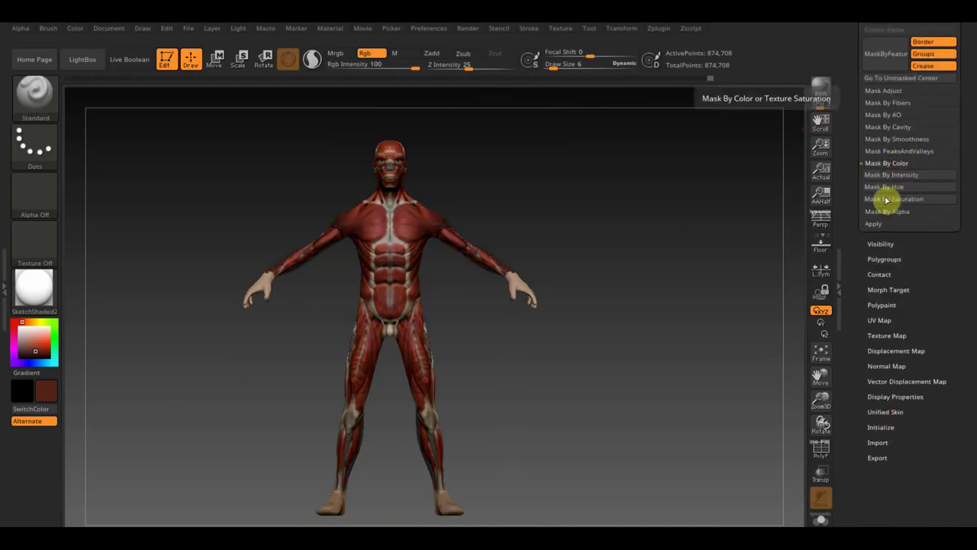
Inflate the unmasked surface by 12 in the Deformation panel
drag(970, 166, 968, 257)
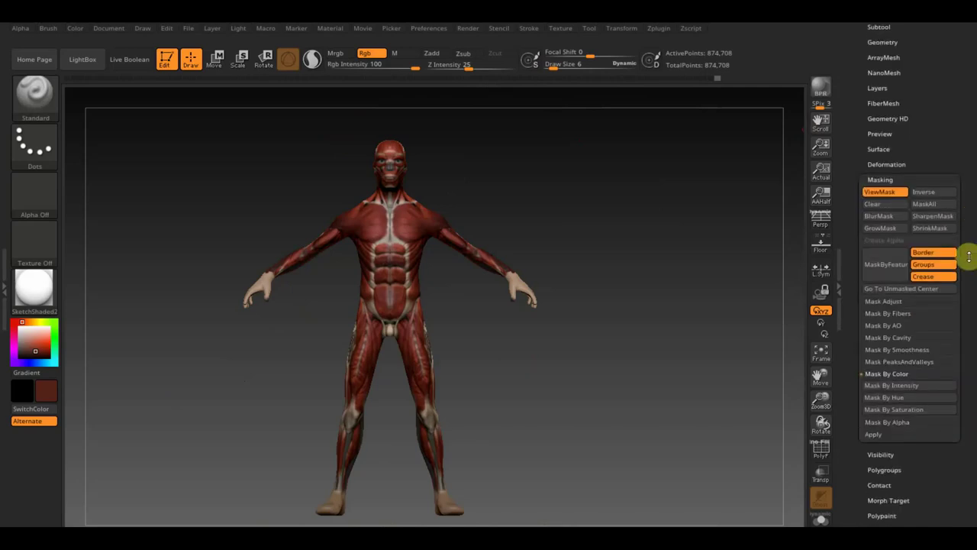
click(899, 165)
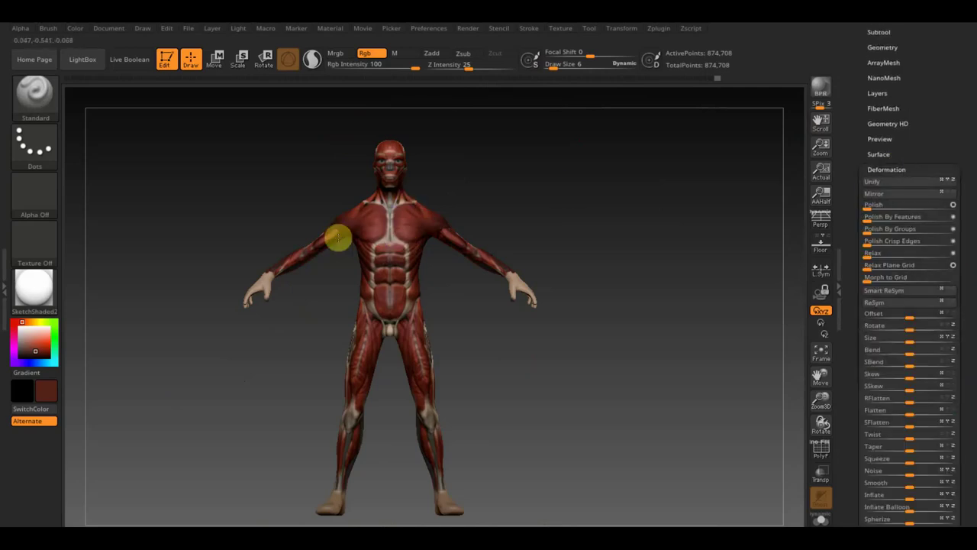
drag(972, 414, 968, 331)
drag(910, 412, 903, 415)
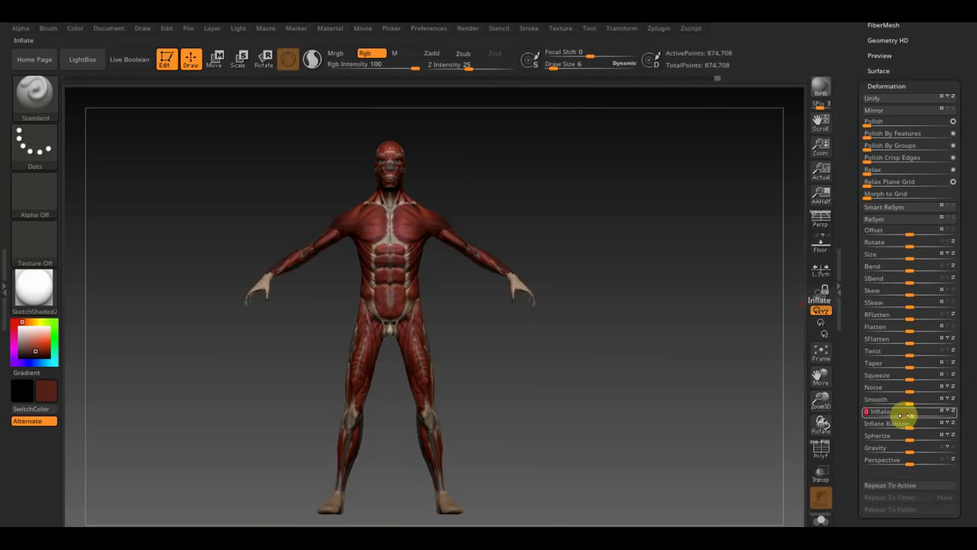
drag(951, 70, 951, 125)
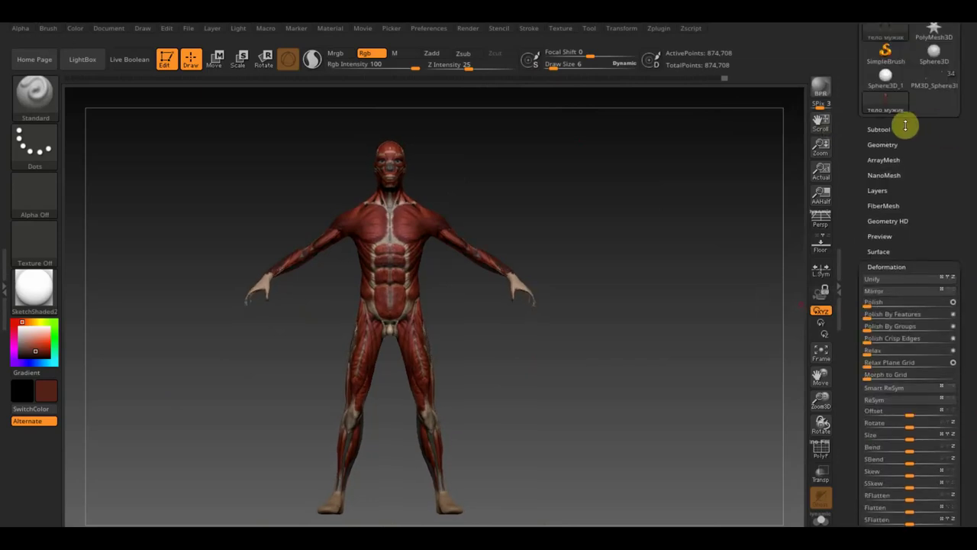
Set draw size to 12, toggle the muscle colouring off and back on, and clear the mask
click(886, 126)
click(937, 160)
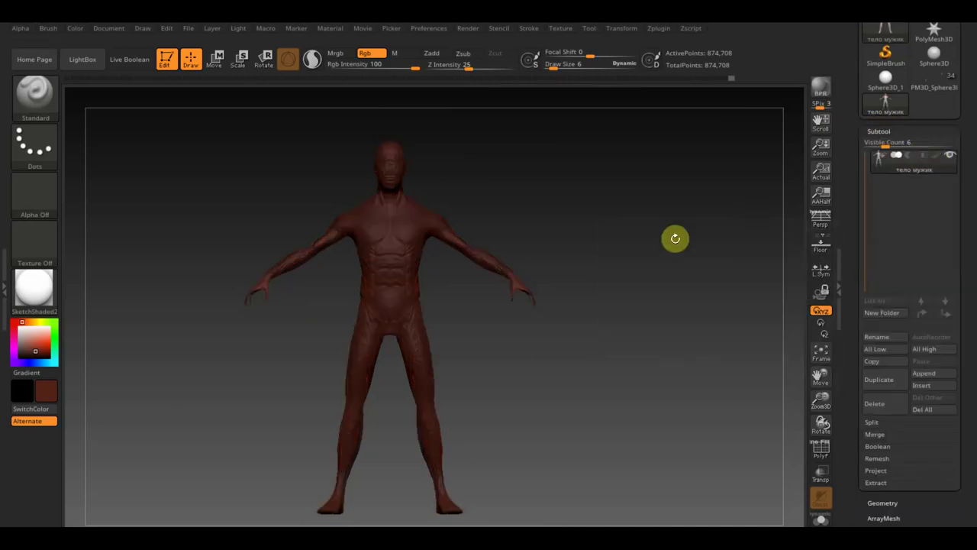
key(space)
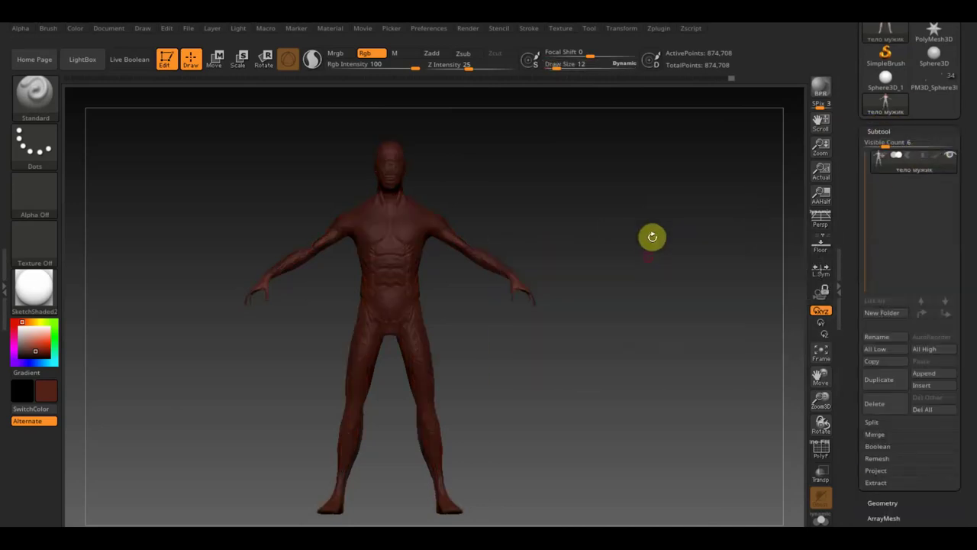
scroll(633, 236, up, 3)
scroll(642, 326, up, 2)
mouse_move(642, 326)
mouse_down()
mouse_move(750, 322)
mouse_move(683, 336)
mouse_move(366, 329)
mouse_move(600, 377)
mouse_move(574, 371)
mouse_move(585, 352)
mouse_move(633, 375)
mouse_move(609, 318)
mouse_move(680, 358)
mouse_move(650, 366)
mouse_move(675, 302)
mouse_move(655, 290)
mouse_up()
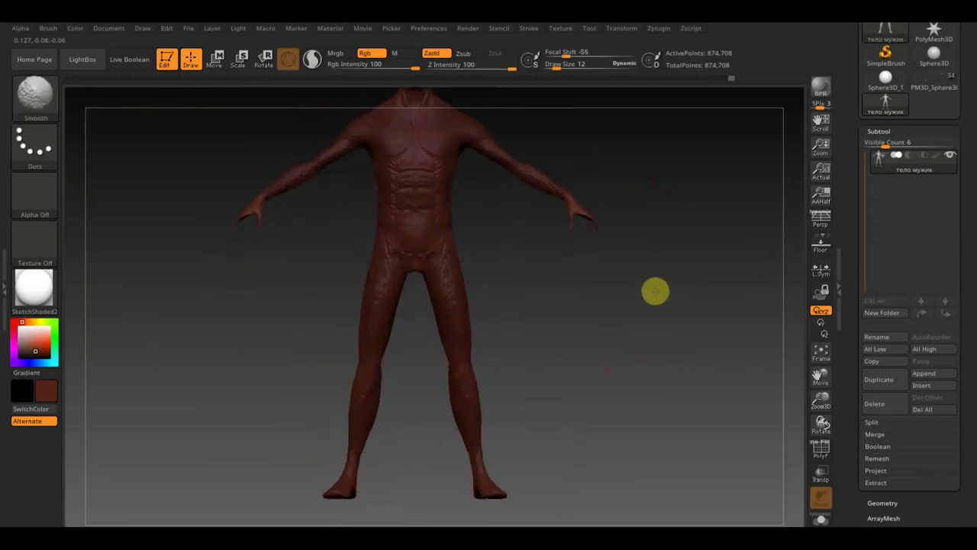
click(935, 156)
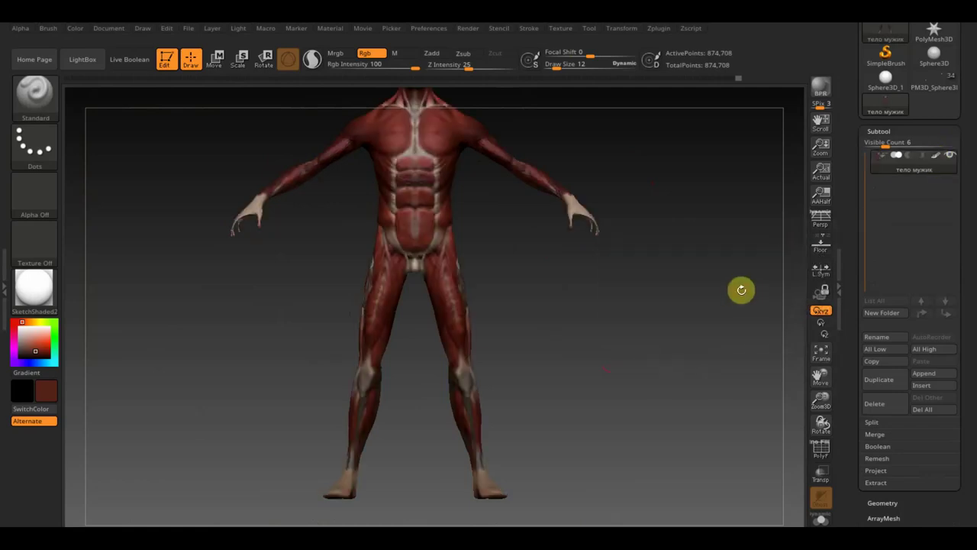
ctrl+drag(741, 297, 741, 289)
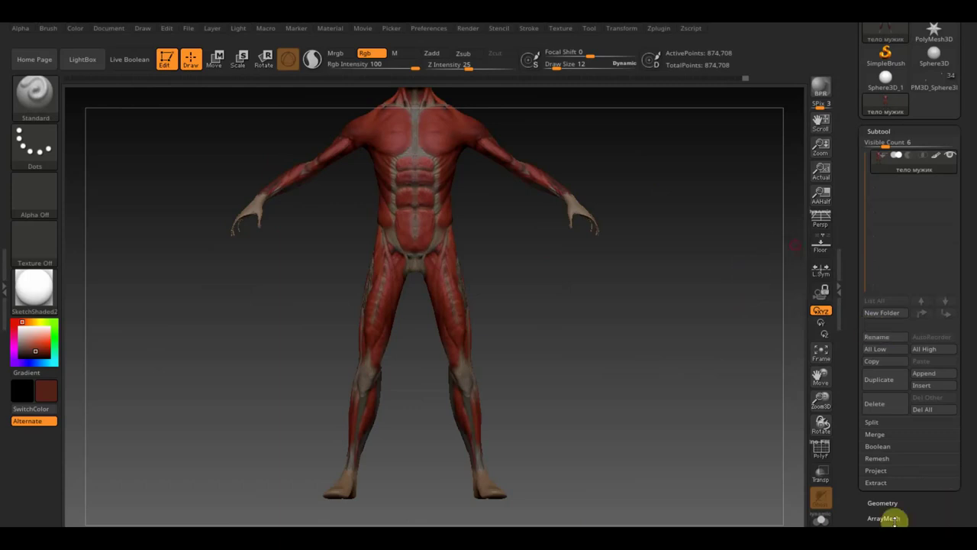
Switch to Move mode and scale the whole figure up by about 1.0174
click(882, 502)
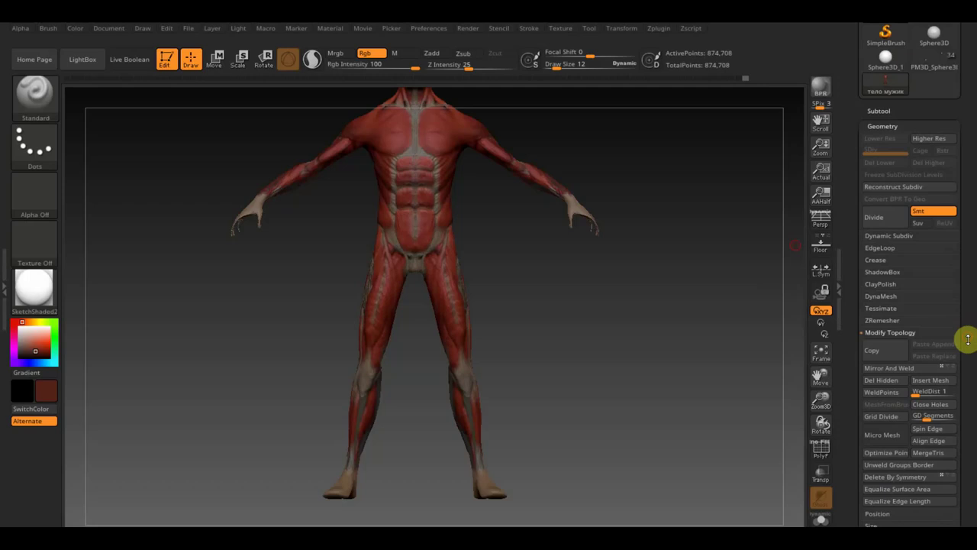
drag(967, 343, 975, 222)
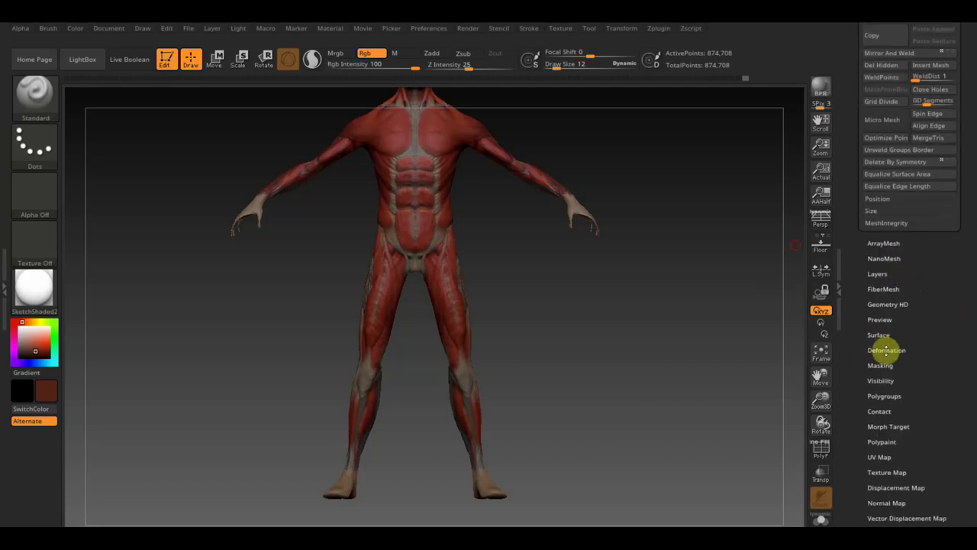
scroll(922, 317, down, 2)
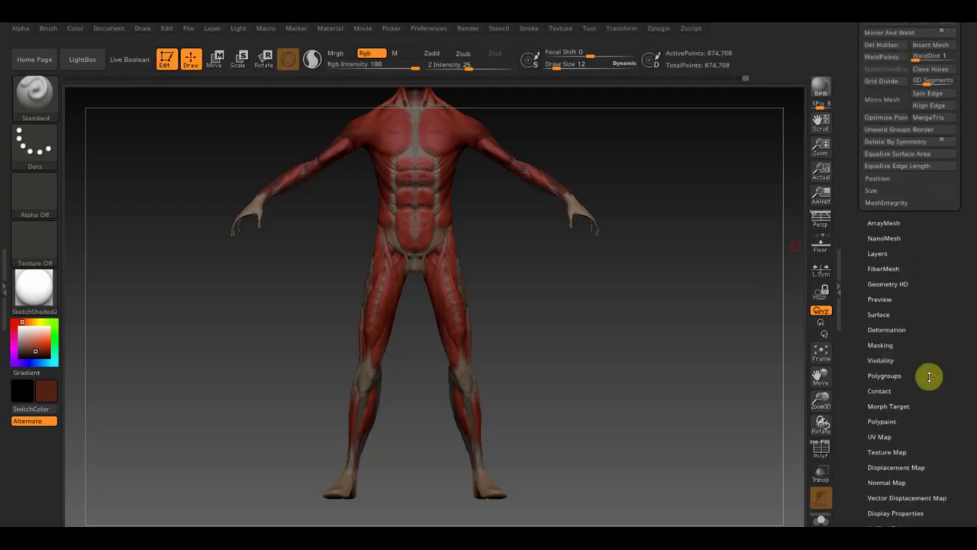
click(885, 338)
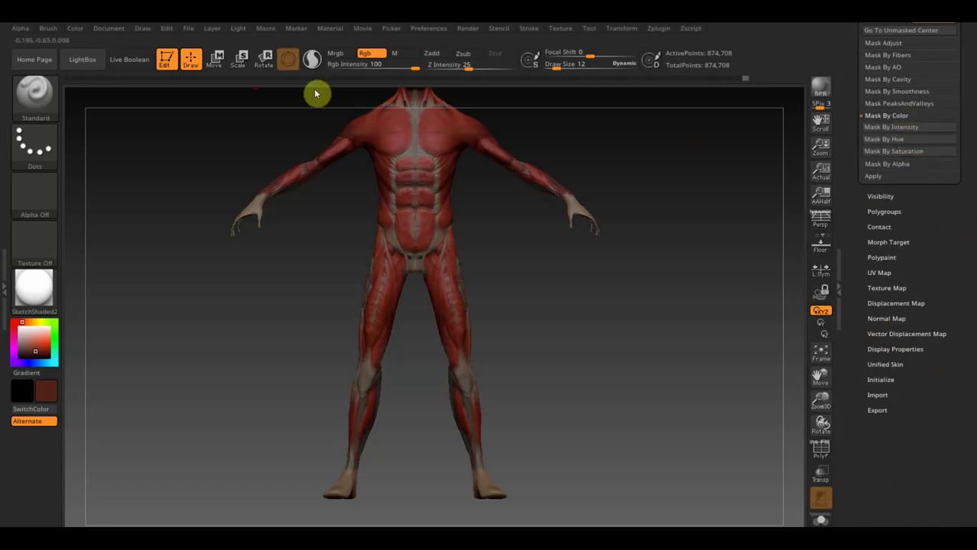
click(214, 57)
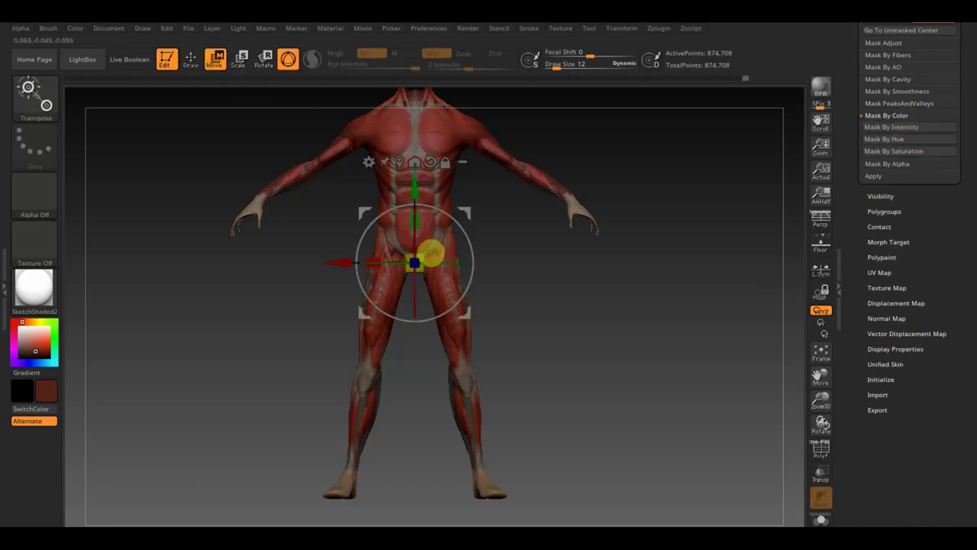
drag(414, 263, 430, 253)
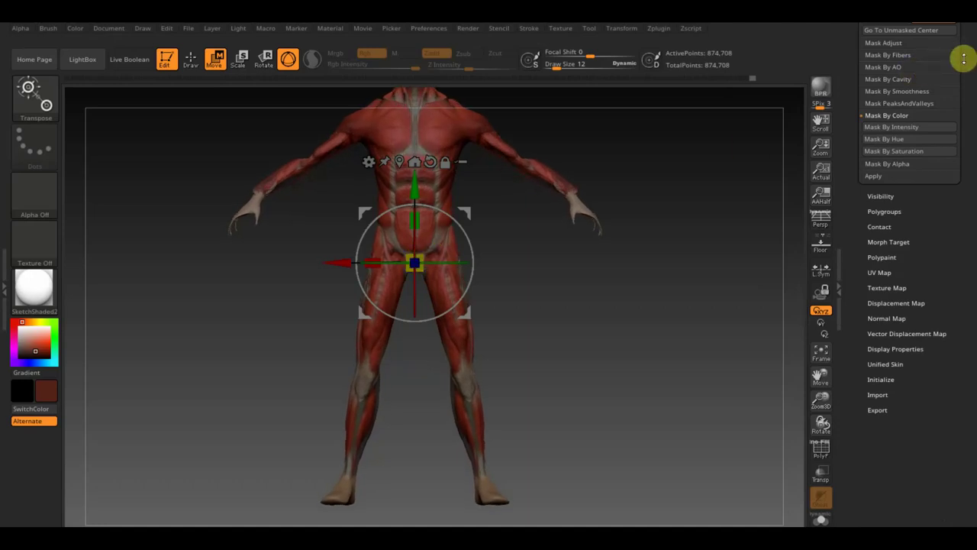
Hide the muscle colouring layer and zoom in on the torso at a three-quarter angle
scroll(965, 99, up, 5)
scroll(953, 70, up, 3)
scroll(960, 100, up, 1)
scroll(947, 114, up, 1)
scroll(886, 84, up, 2)
click(880, 81)
click(935, 105)
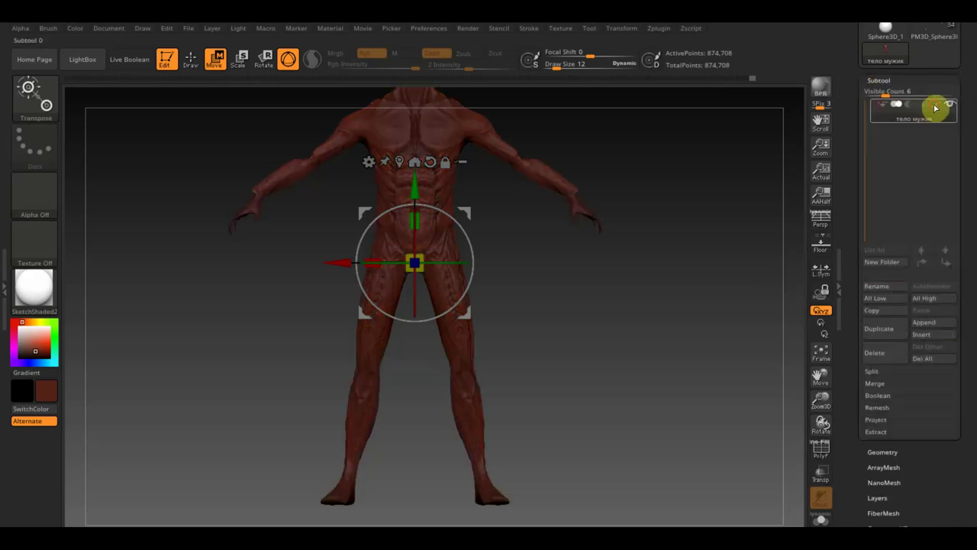
mouse_move(699, 258)
ctrl+right_down()
mouse_move(707, 372)
mouse_move(753, 422)
mouse_move(657, 345)
ctrl+right_up()
mouse_move(658, 345)
mouse_down()
mouse_move(667, 408)
mouse_move(701, 453)
mouse_up()
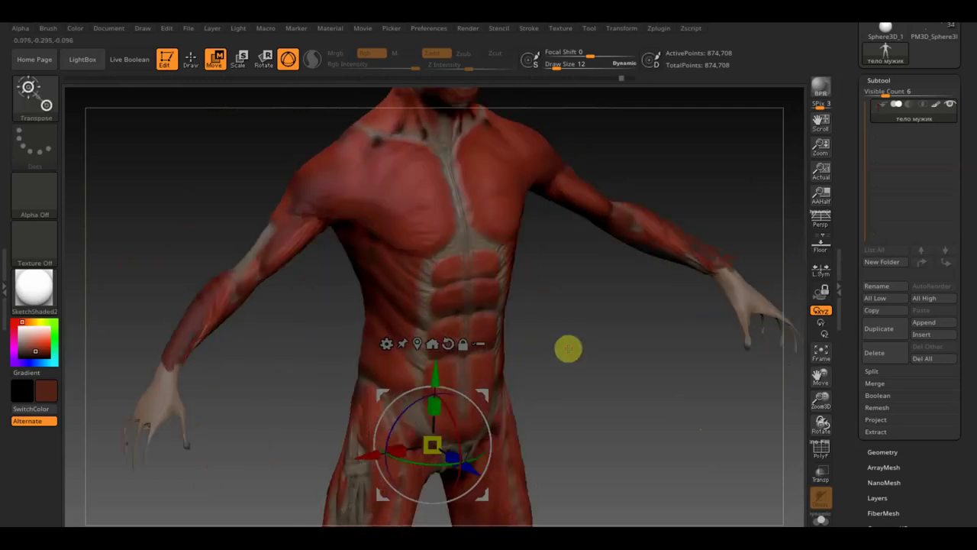
Shift the arms' pose slightly and zoom out to frame the figure from head to thighs
drag(534, 331, 541, 328)
mouse_move(354, 73)
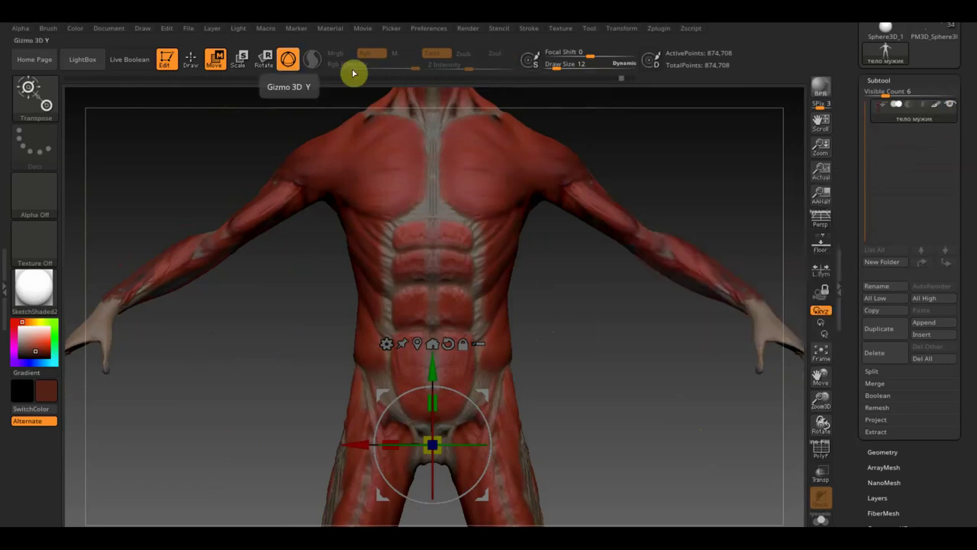
click(192, 60)
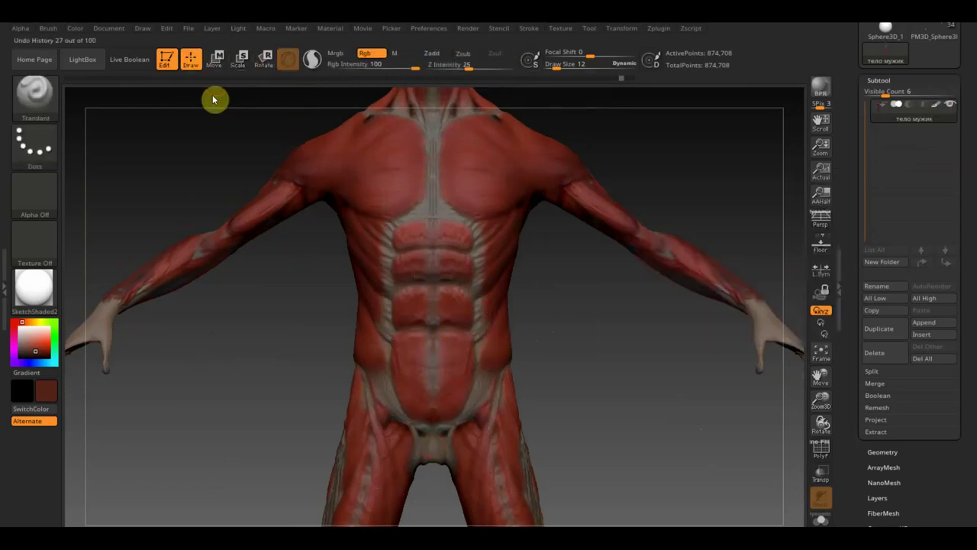
click(216, 59)
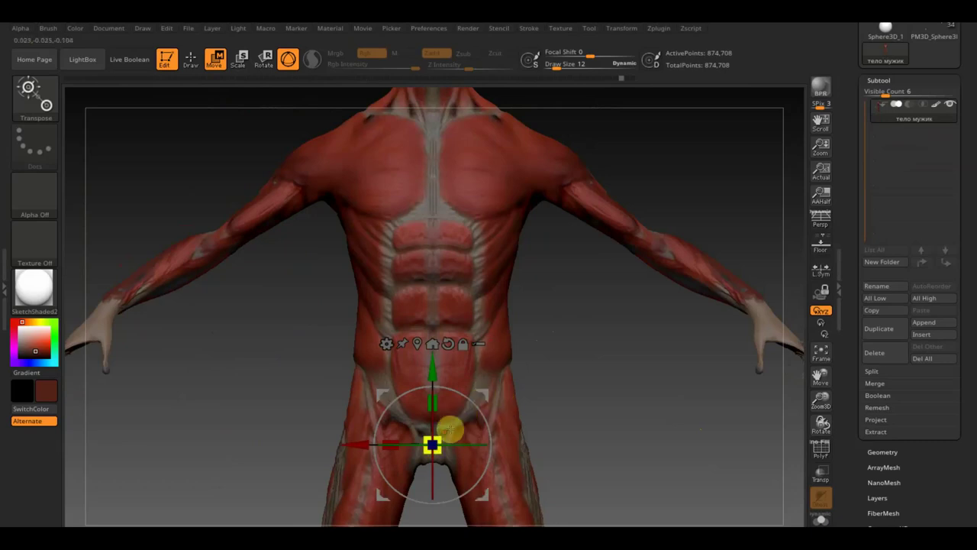
drag(442, 437, 448, 435)
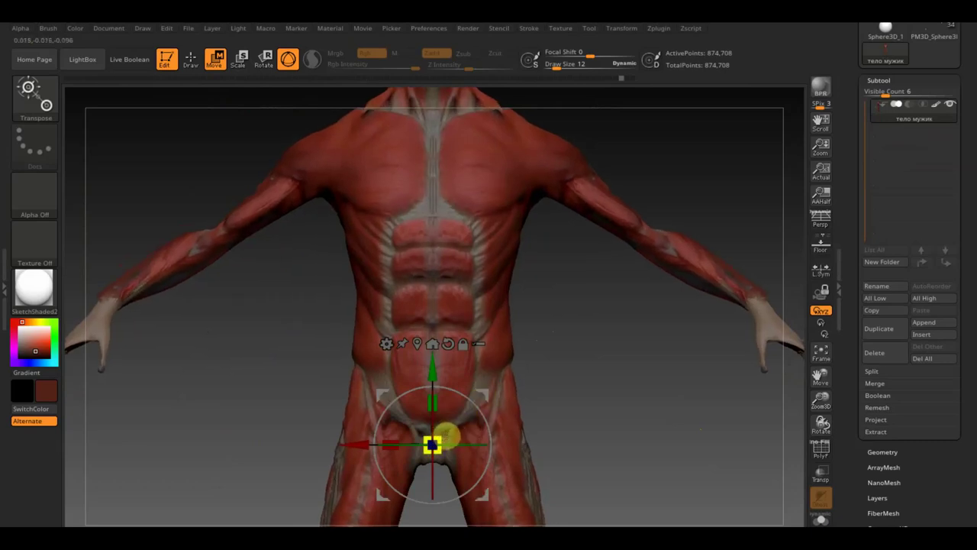
mouse_move(591, 343)
mouse_down()
mouse_move(616, 382)
mouse_move(317, 270)
mouse_up()
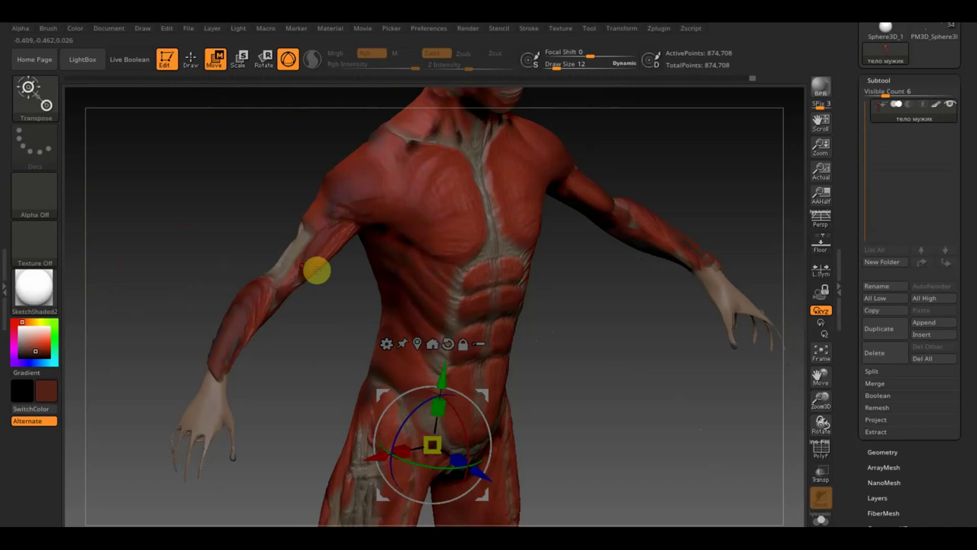
mouse_move(249, 232)
mouse_down()
mouse_move(230, 221)
mouse_move(317, 268)
mouse_up()
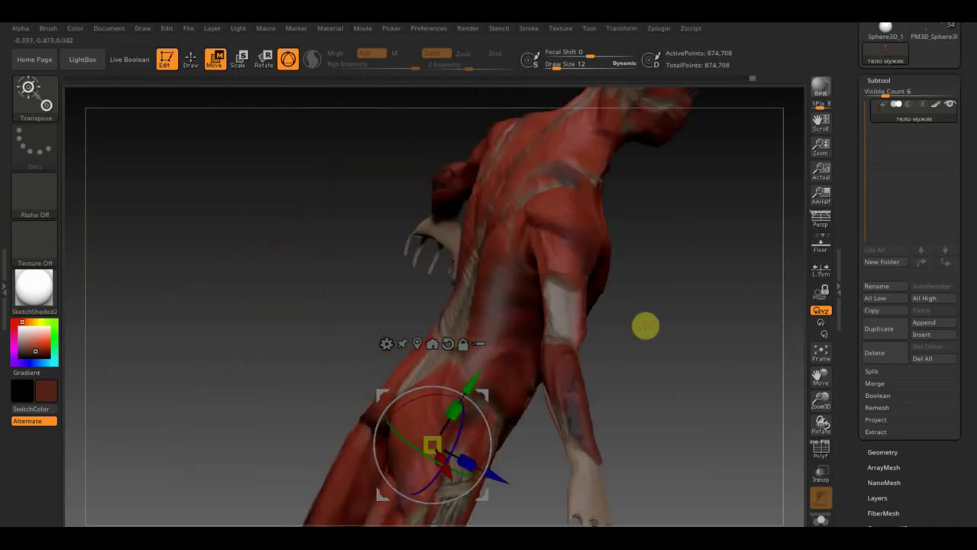
drag(646, 326, 620, 306)
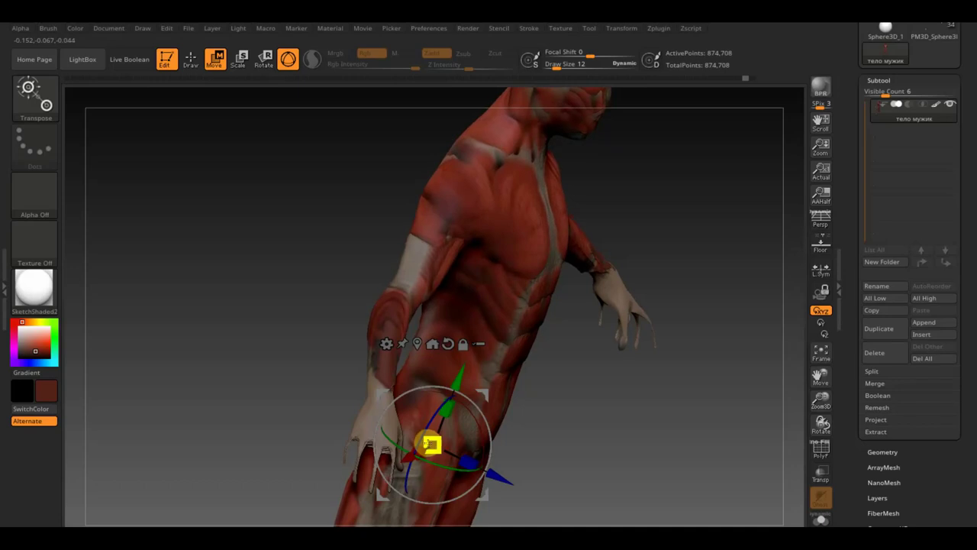
mouse_move(607, 433)
mouse_down()
mouse_move(613, 412)
mouse_move(593, 390)
mouse_move(595, 399)
mouse_up()
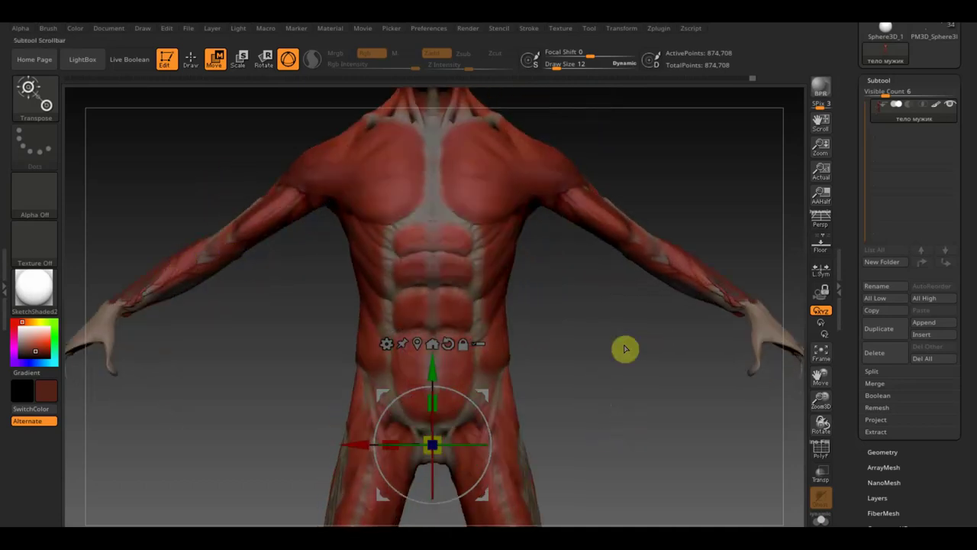
alt+drag(660, 427, 635, 387)
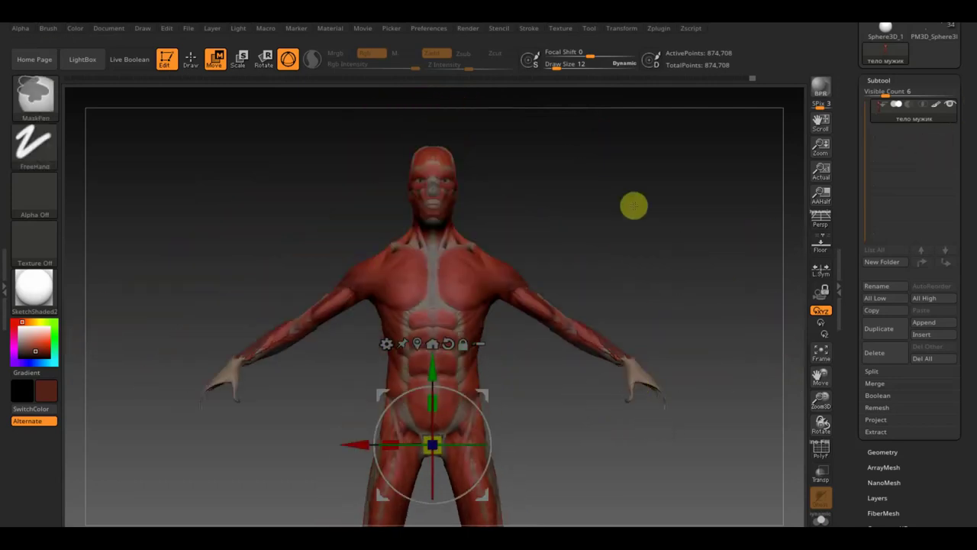
Toggle the muscle layer's visibility to compare with the sculpt, leaving it hidden
click(936, 105)
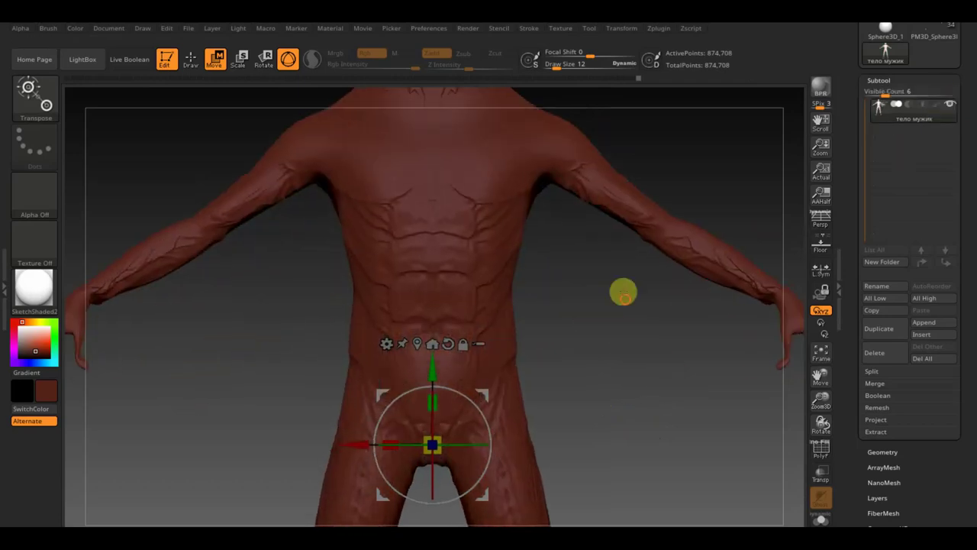
alt+drag(621, 290, 649, 389)
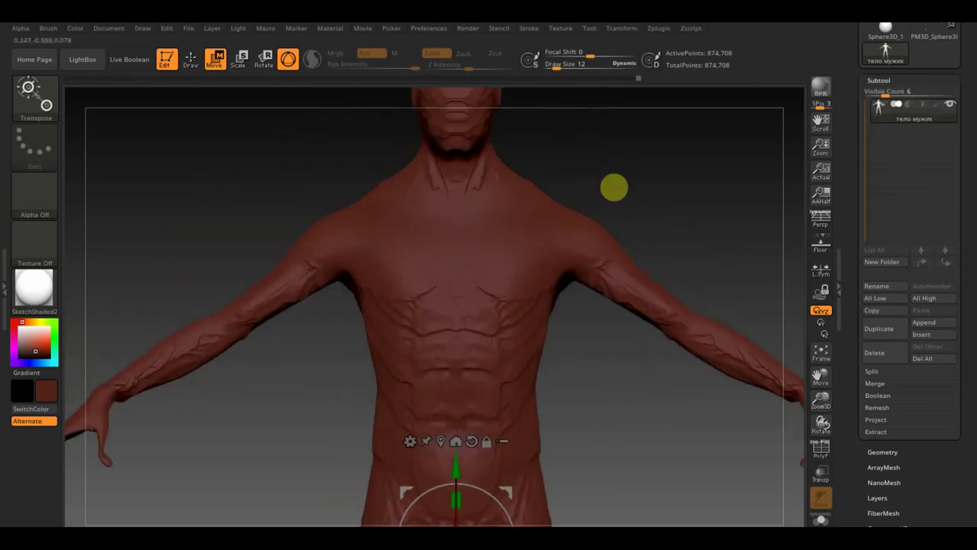
key(ctrl+z)
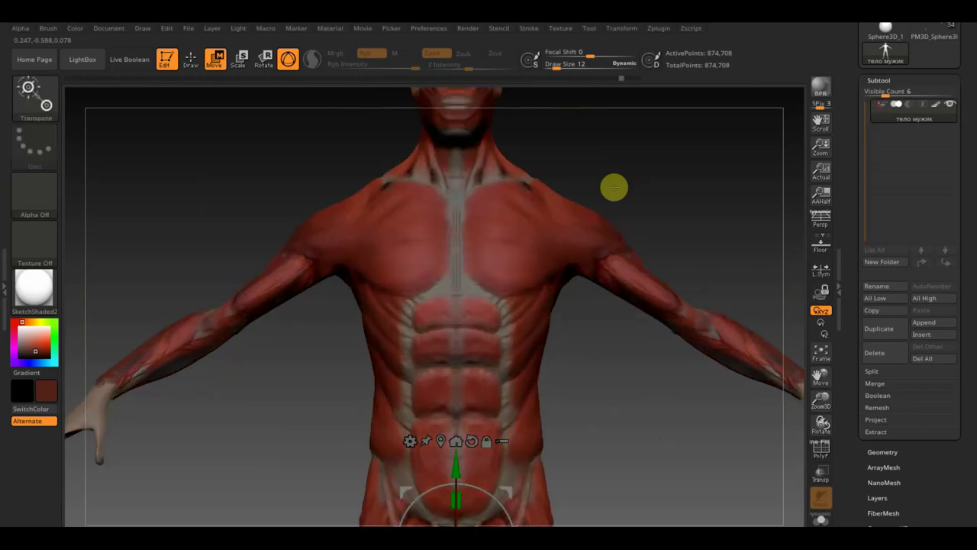
click(944, 102)
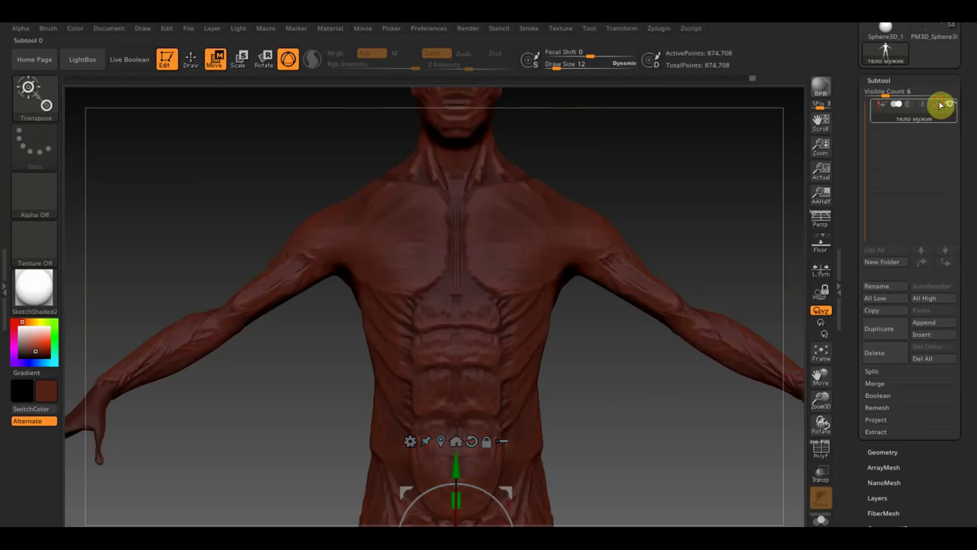
key(ctrl)
ctrl+click(655, 203)
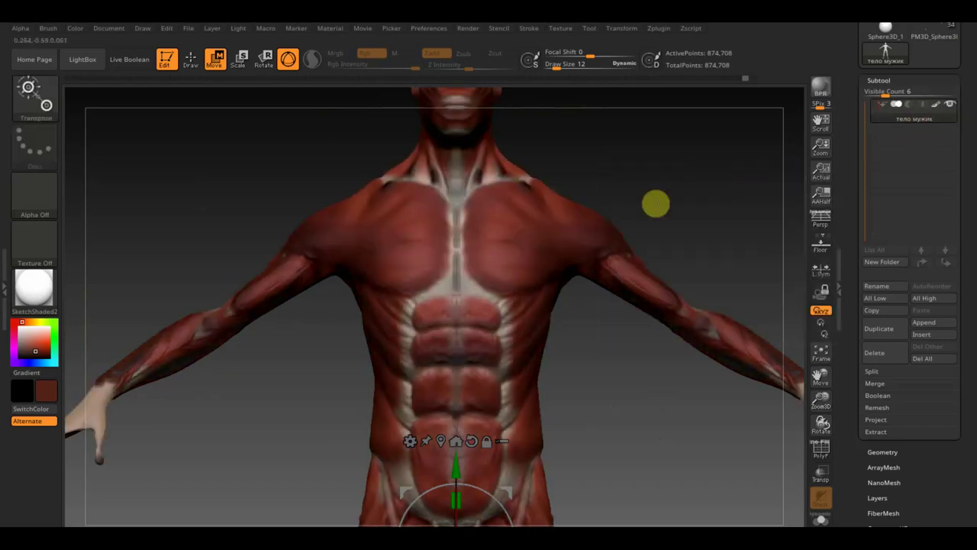
click(940, 106)
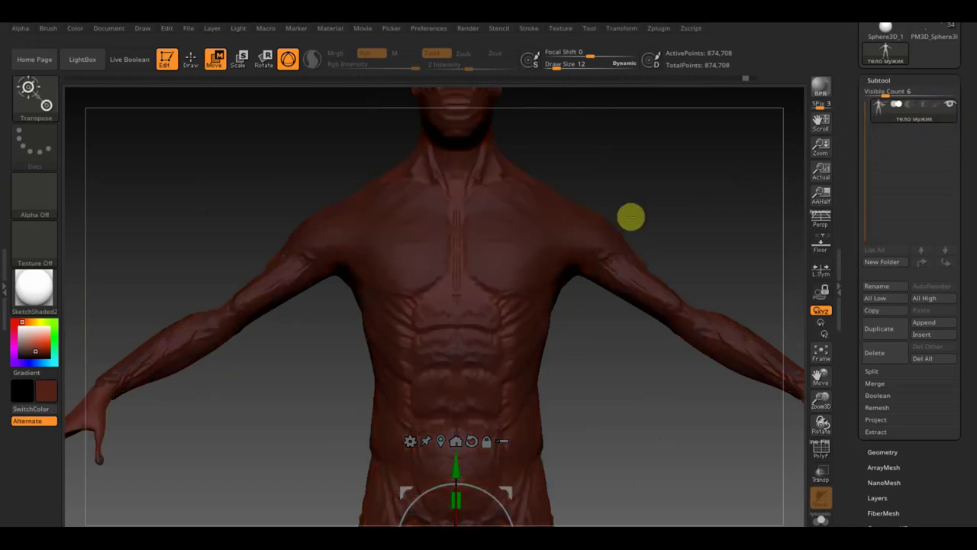
ctrl+click(689, 203)
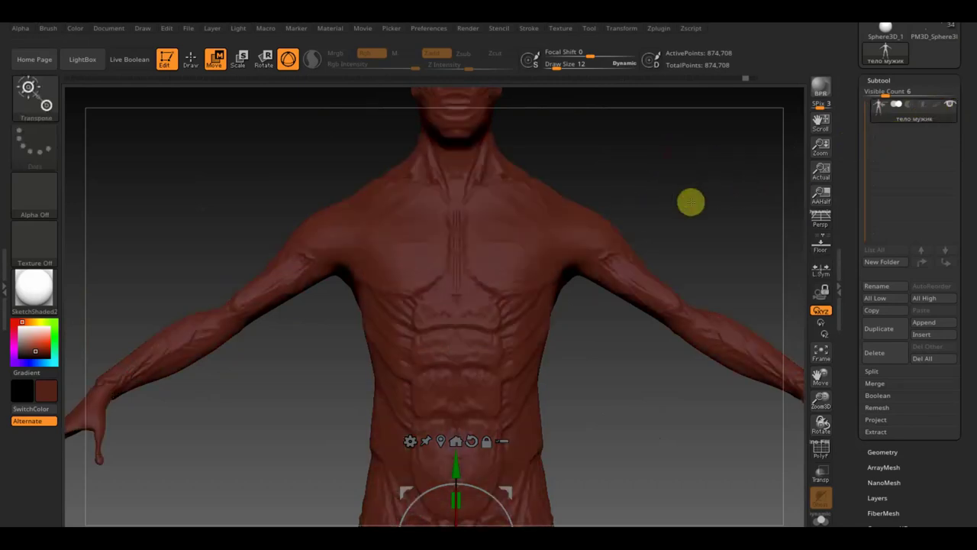
Apply the SketchShaded2 material to the body
click(36, 296)
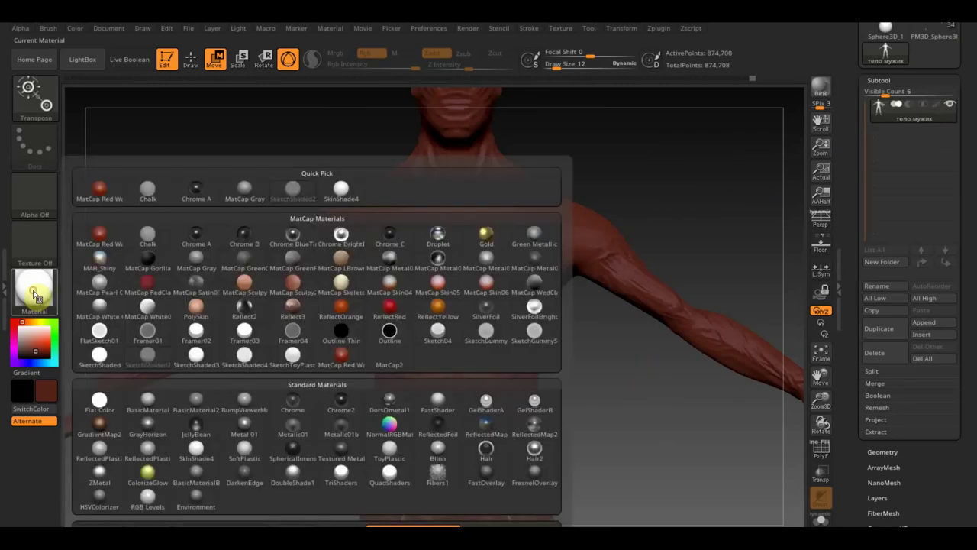
mouse_move(147, 359)
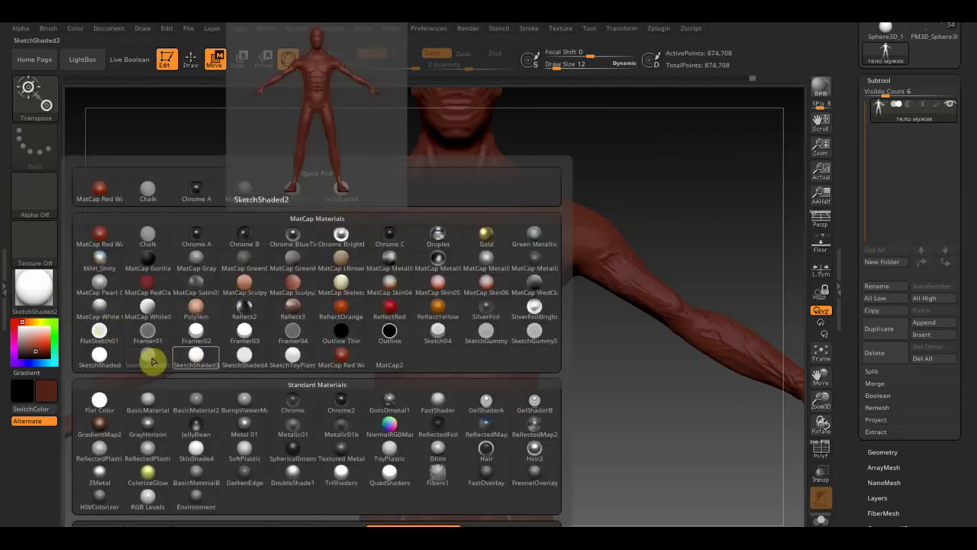
click(167, 366)
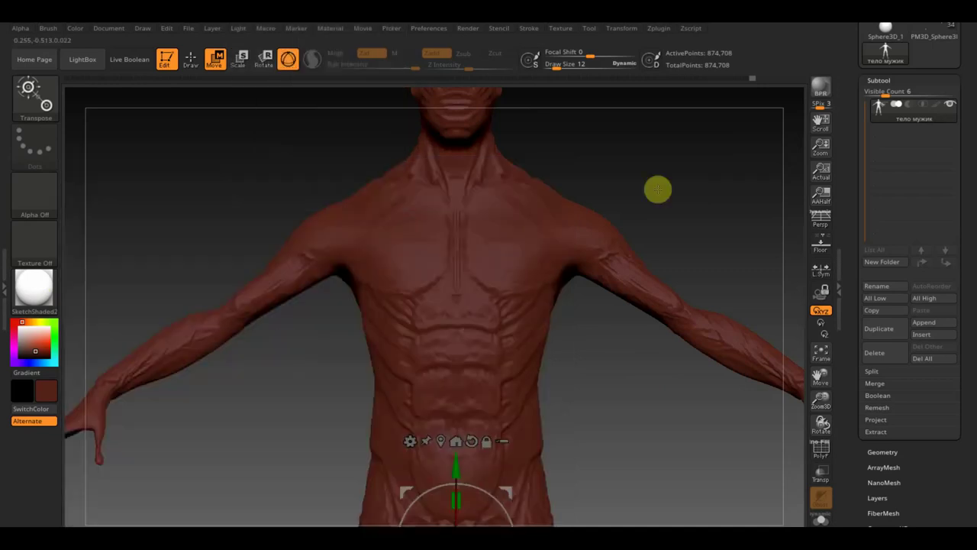
alt+drag(591, 458, 573, 371)
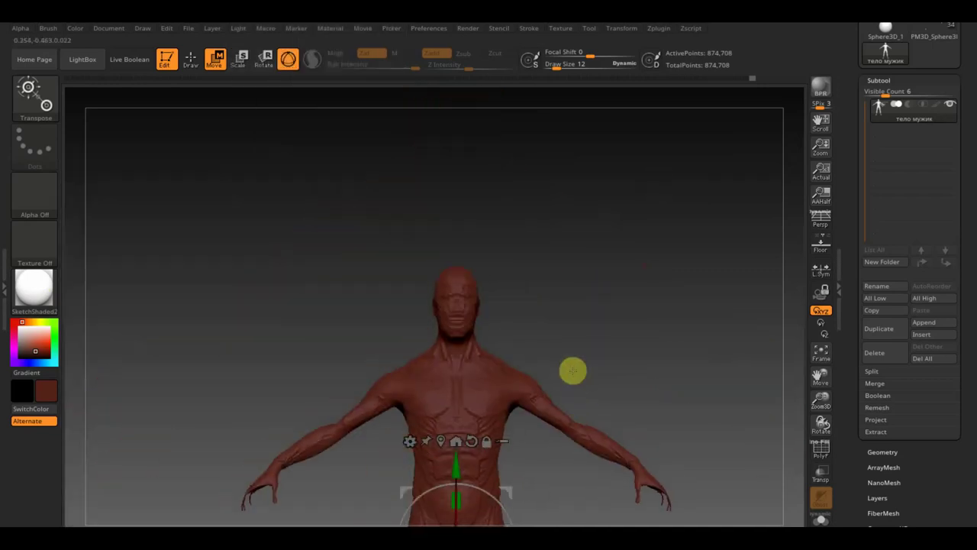
Show the muscle-painted subtool again, frame the torso, and switch to Draw mode
click(944, 104)
alt+drag(685, 365, 635, 158)
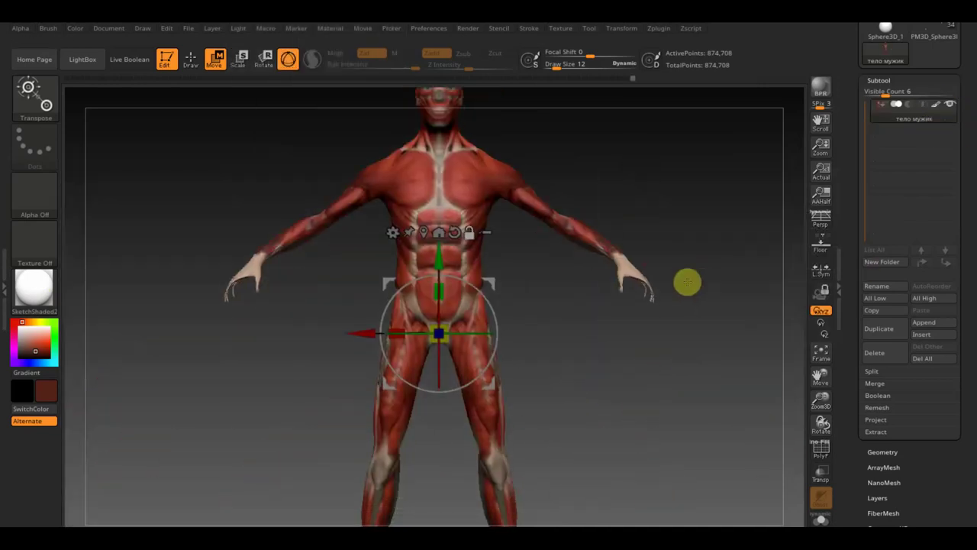
alt+drag(572, 377, 647, 442)
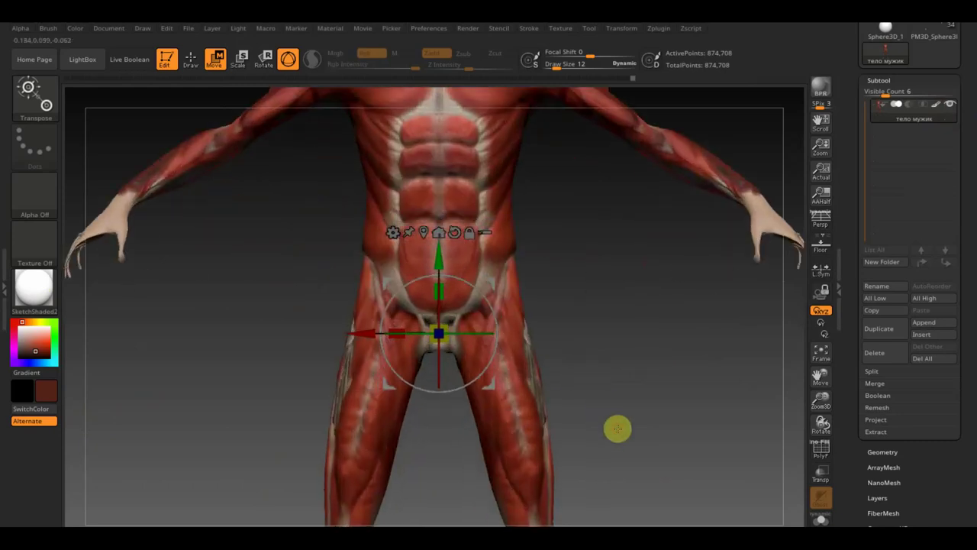
click(191, 58)
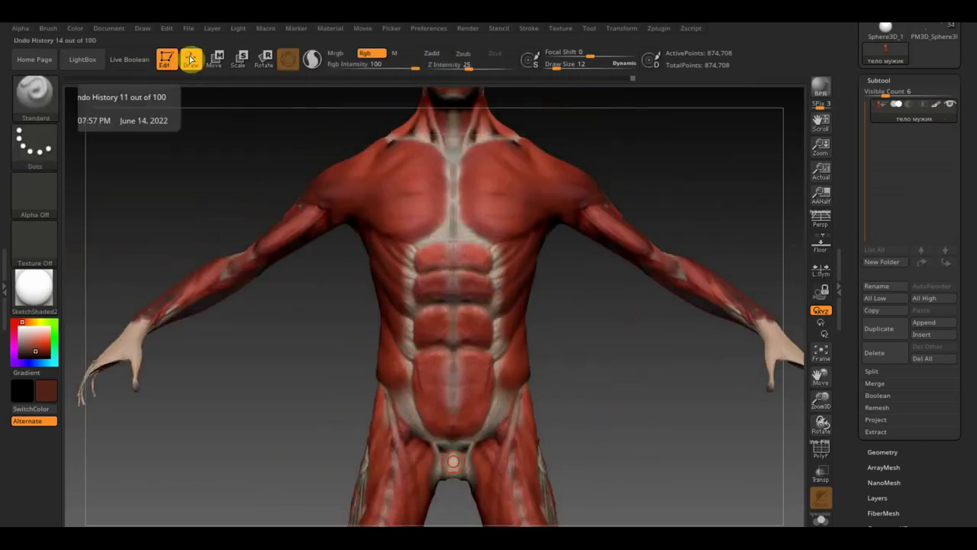
click(55, 103)
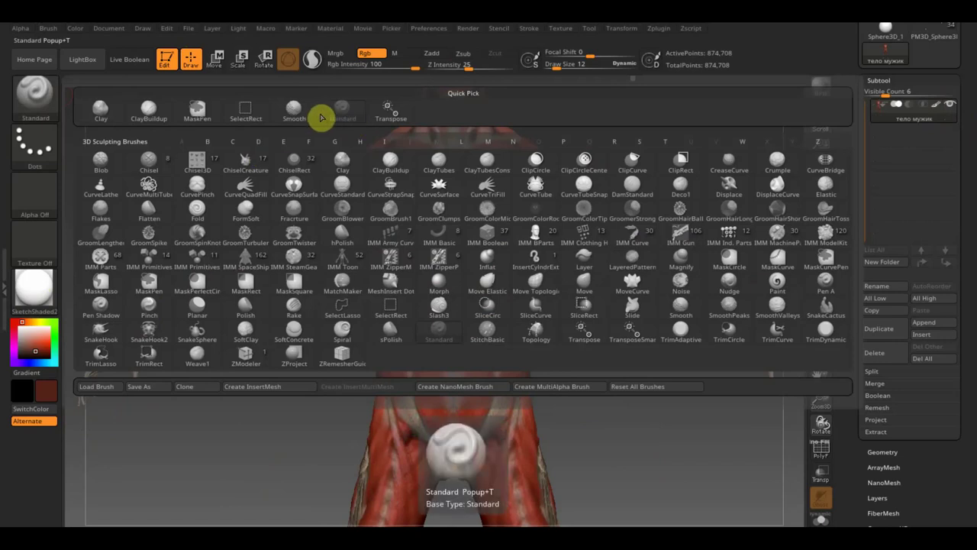
Select ClayBuildup with BackfaceMask auto-masking, Z Intensity 2 and Draw Size 17
click(149, 112)
click(58, 32)
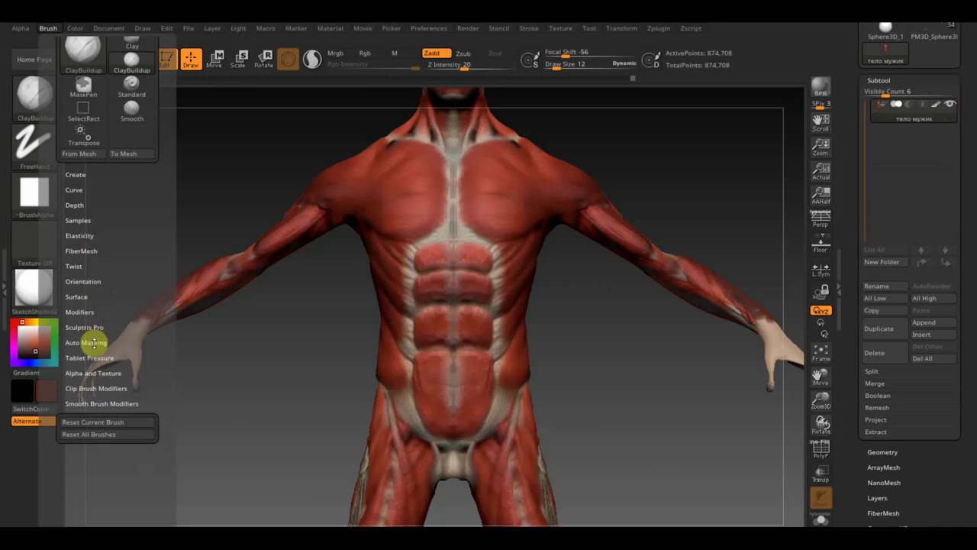
click(94, 342)
drag(88, 343, 144, 194)
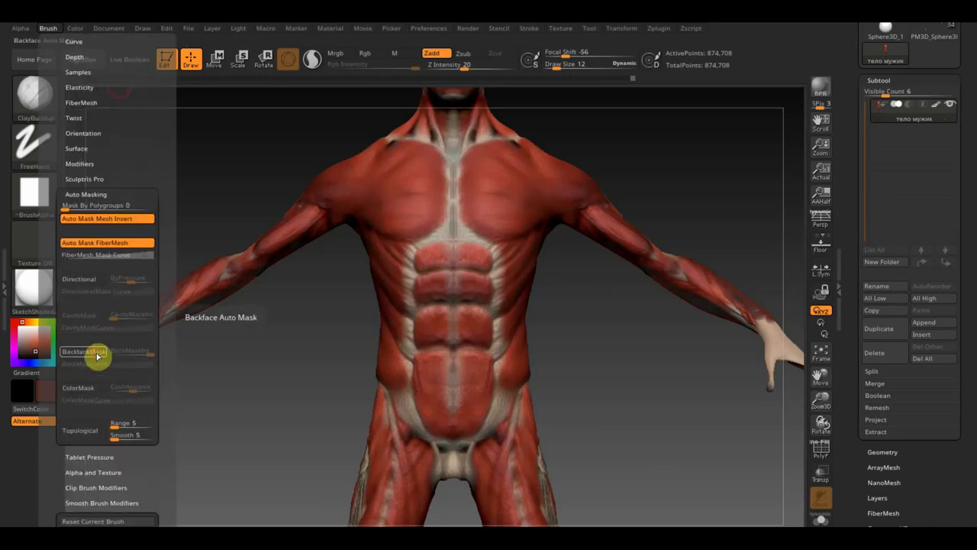
click(97, 356)
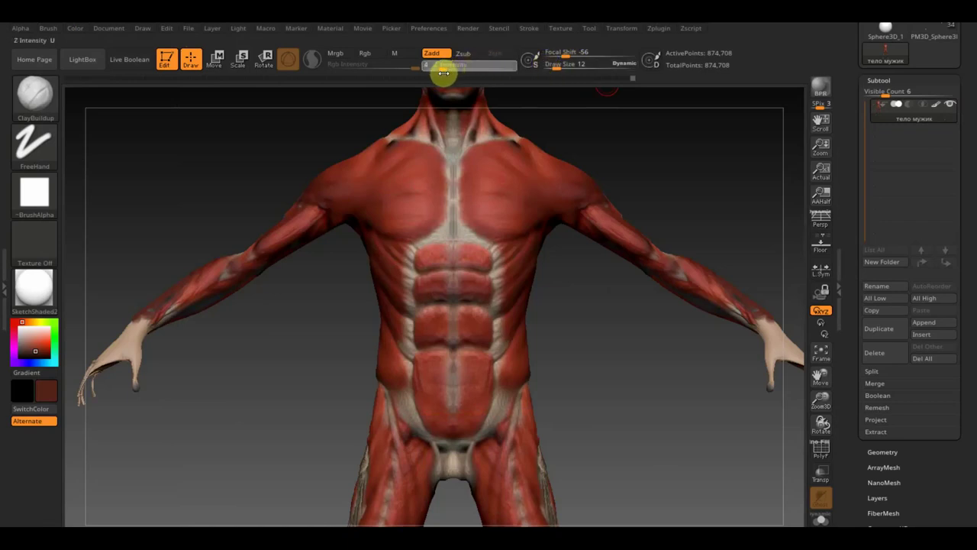
drag(557, 64, 562, 64)
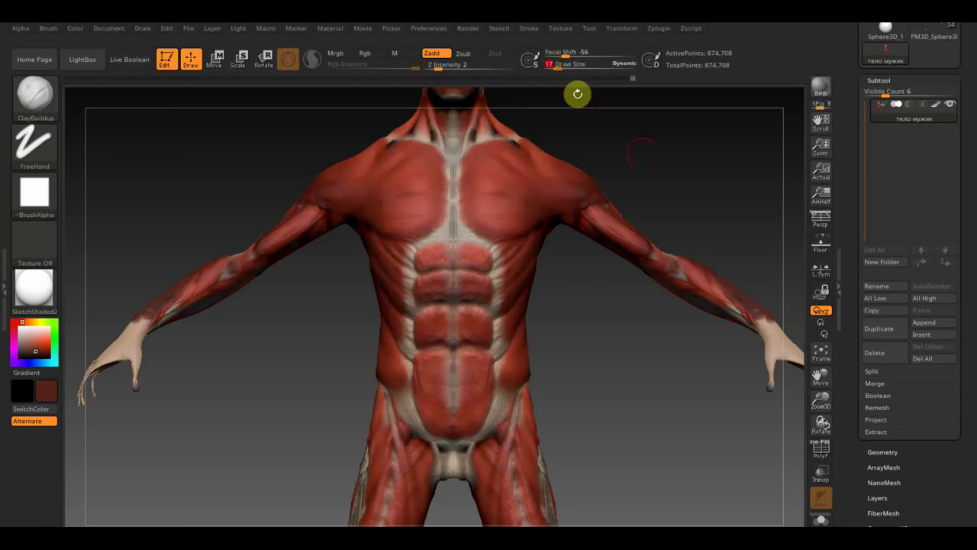
mouse_move(677, 168)
alt+mouse_down()
mouse_move(693, 213)
mouse_move(657, 210)
mouse_move(648, 336)
alt+mouse_up()
At Draw Size 15, build up the left pectoral from upper chest to sternum
drag(563, 65, 562, 66)
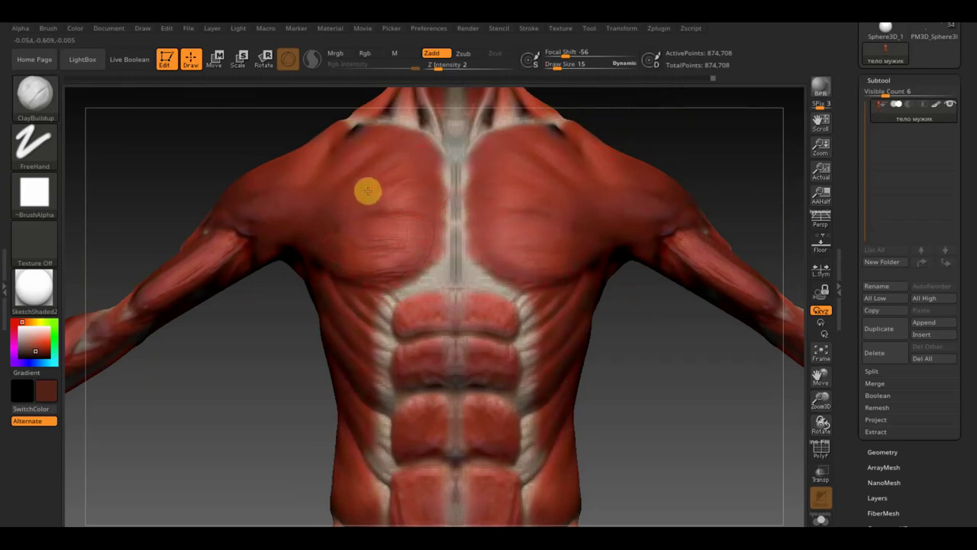
drag(352, 193, 384, 148)
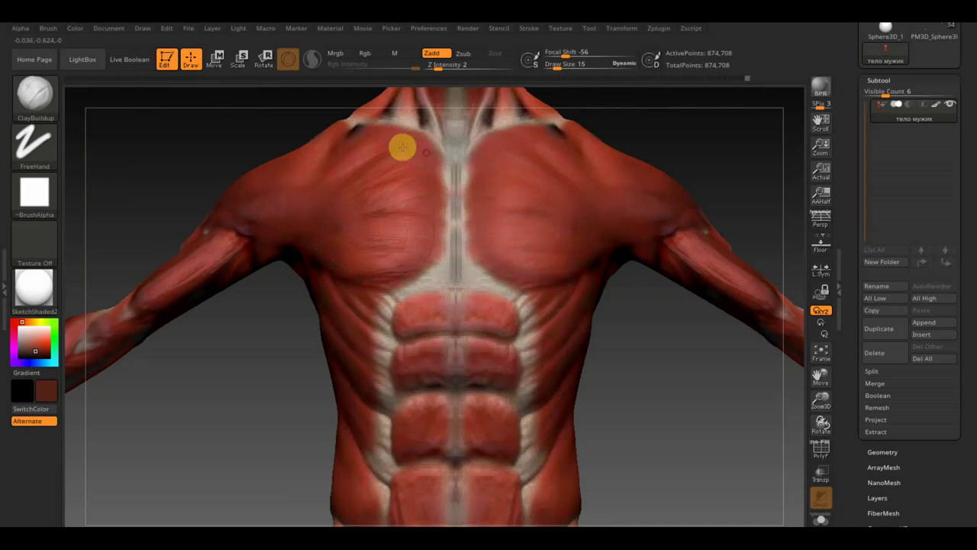
drag(419, 150, 476, 175)
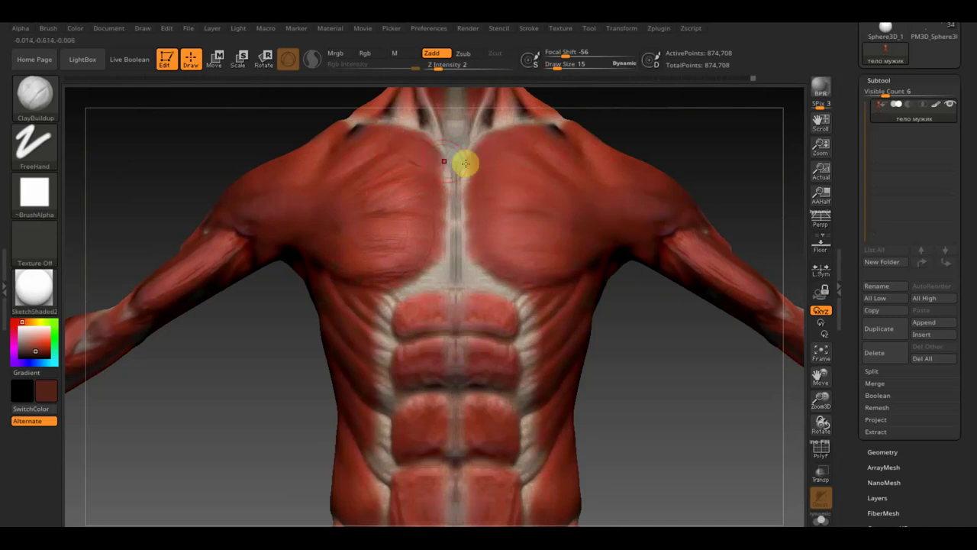
click(886, 452)
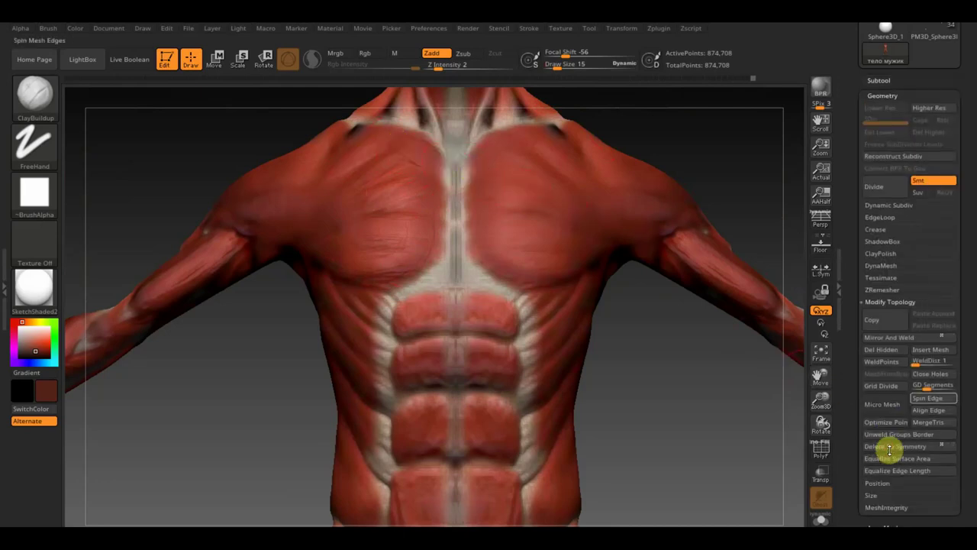
click(913, 336)
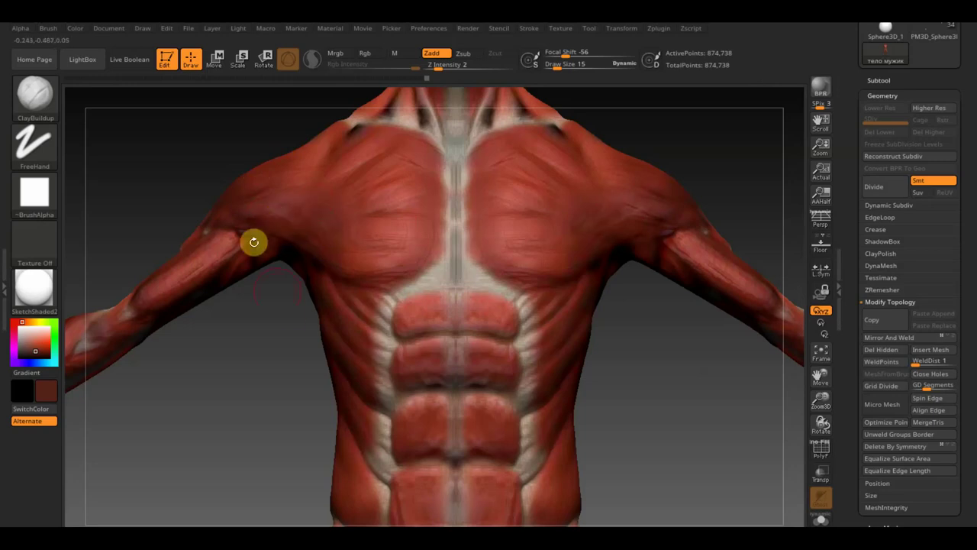
mouse_move(268, 347)
right_down()
mouse_move(310, 347)
mouse_move(323, 323)
right_up()
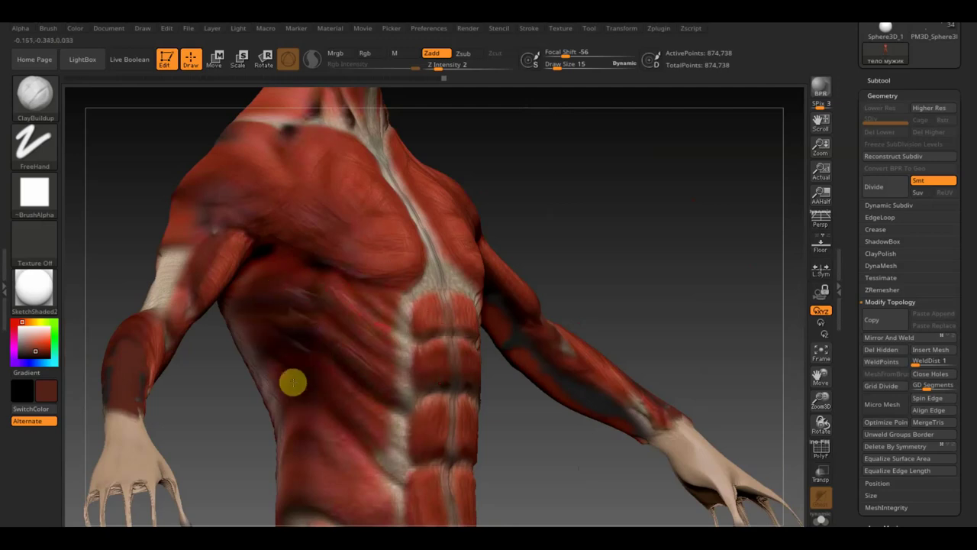
mouse_move(253, 345)
mouse_down()
mouse_move(270, 342)
mouse_move(276, 268)
mouse_up()
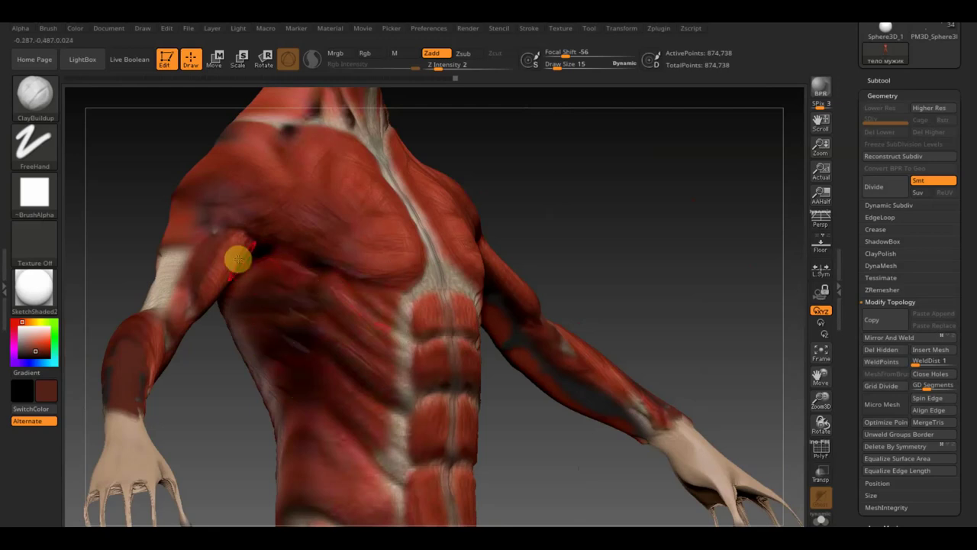
mouse_move(96, 244)
mouse_down()
mouse_move(142, 255)
mouse_move(155, 243)
mouse_up()
mouse_move(313, 264)
mouse_down()
mouse_move(304, 244)
mouse_move(289, 243)
mouse_up()
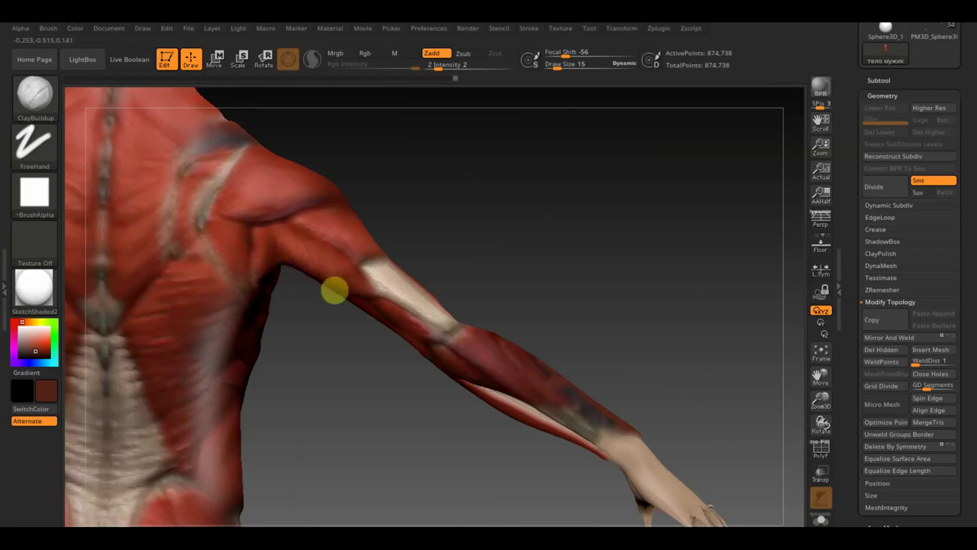
mouse_move(358, 289)
mouse_down()
mouse_move(312, 265)
mouse_move(276, 259)
mouse_move(263, 275)
mouse_up()
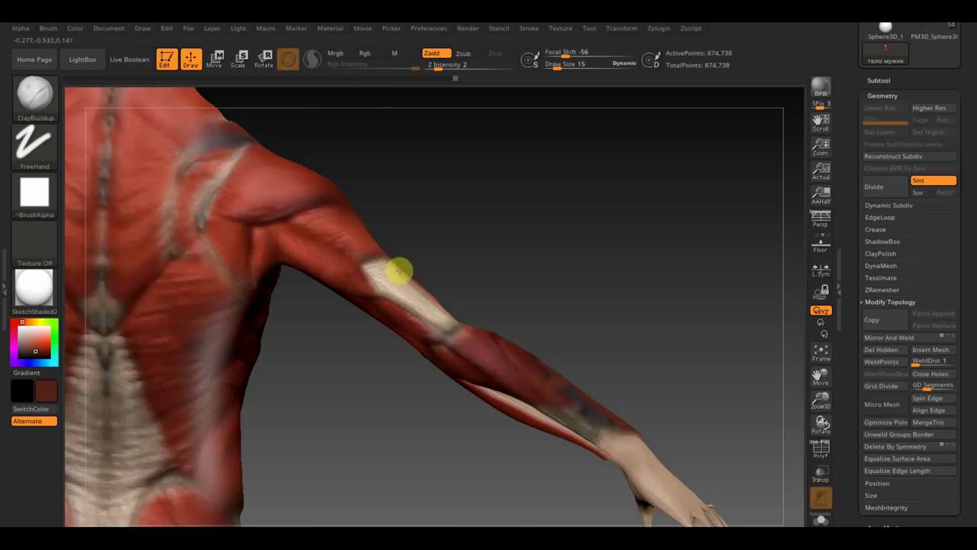
drag(370, 261, 440, 322)
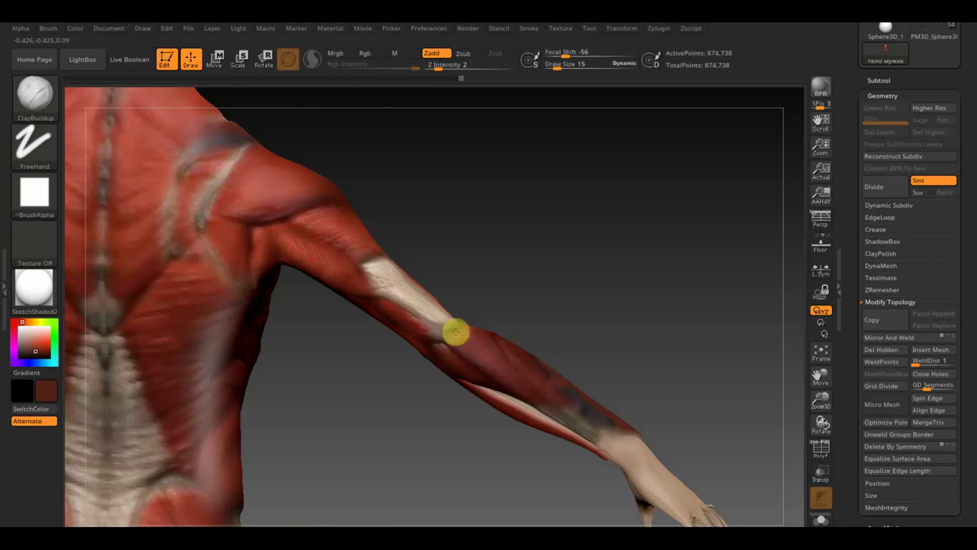
mouse_move(449, 327)
mouse_down()
mouse_move(427, 313)
mouse_move(510, 373)
mouse_up()
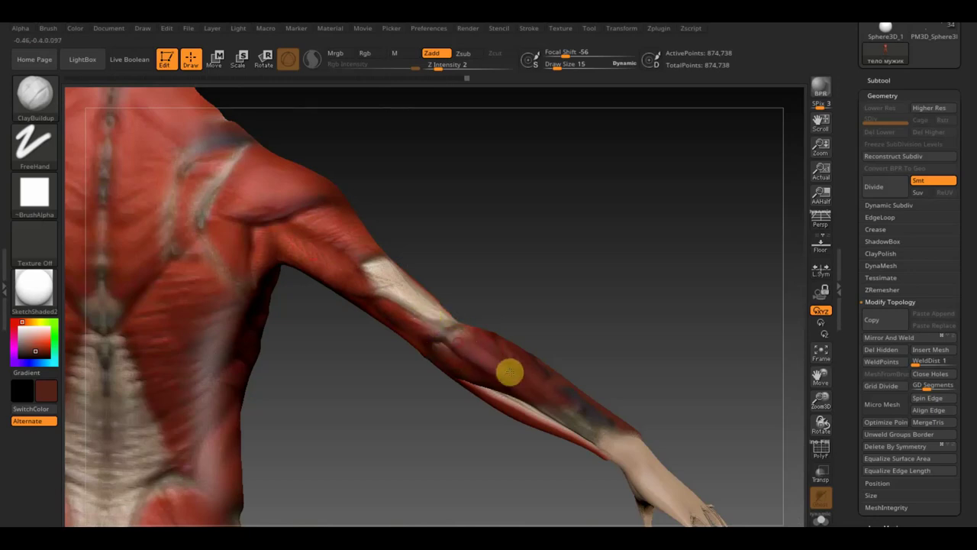
drag(596, 295, 557, 410)
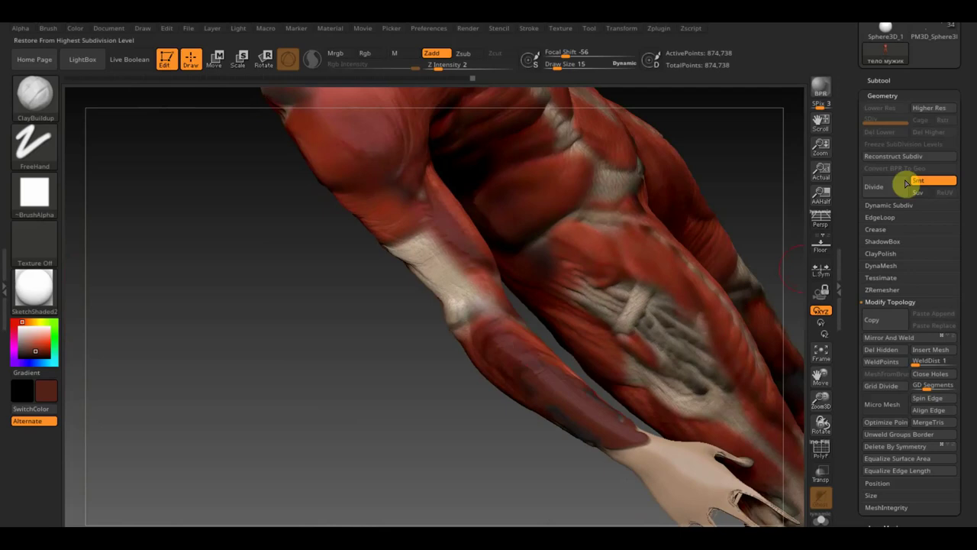
Hide the muscle paint subtool and smooth around the shoulder and torso
click(885, 79)
click(939, 105)
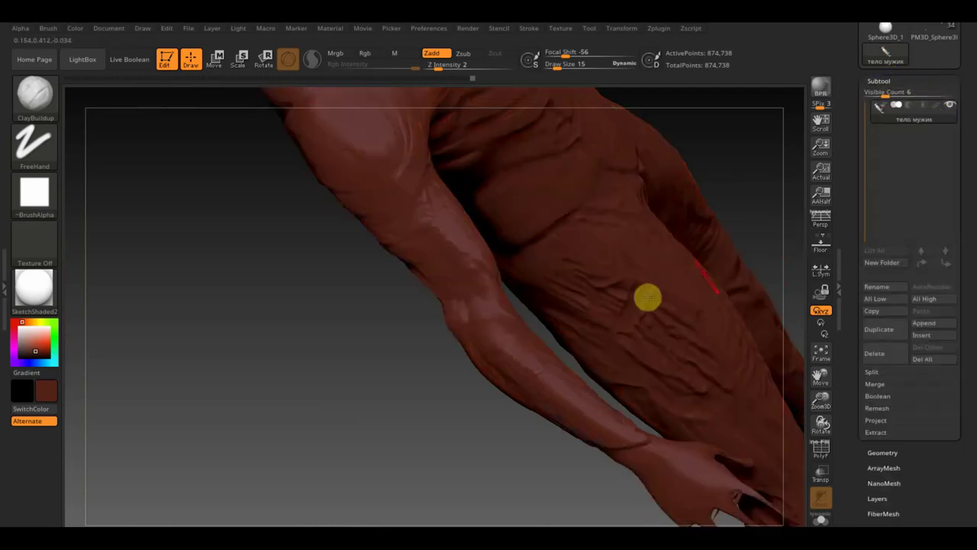
key(shift)
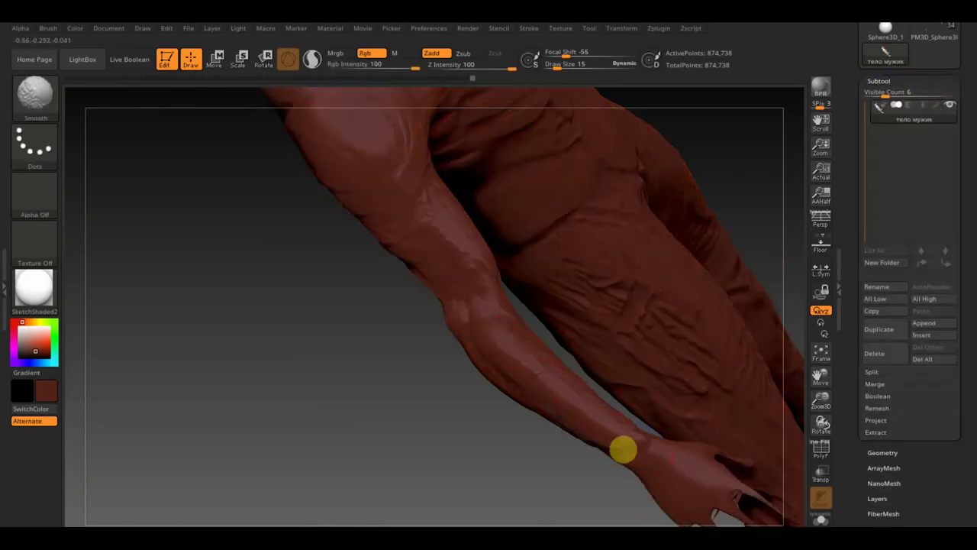
drag(316, 319, 290, 451)
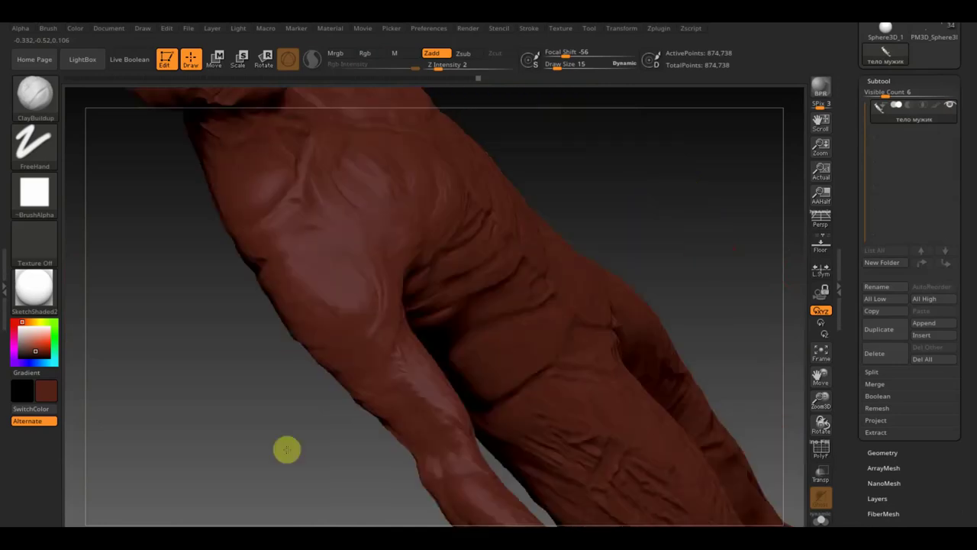
key(shift)
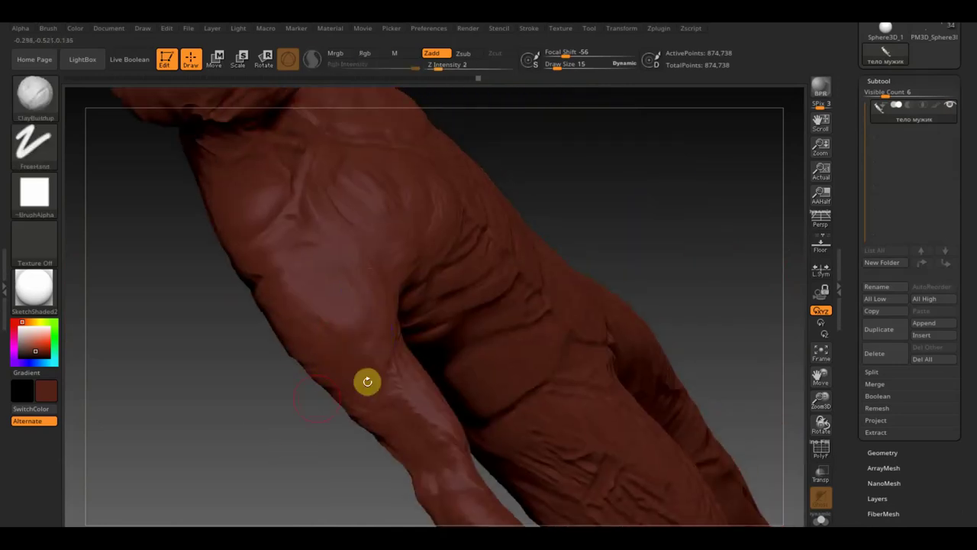
drag(266, 418, 271, 376)
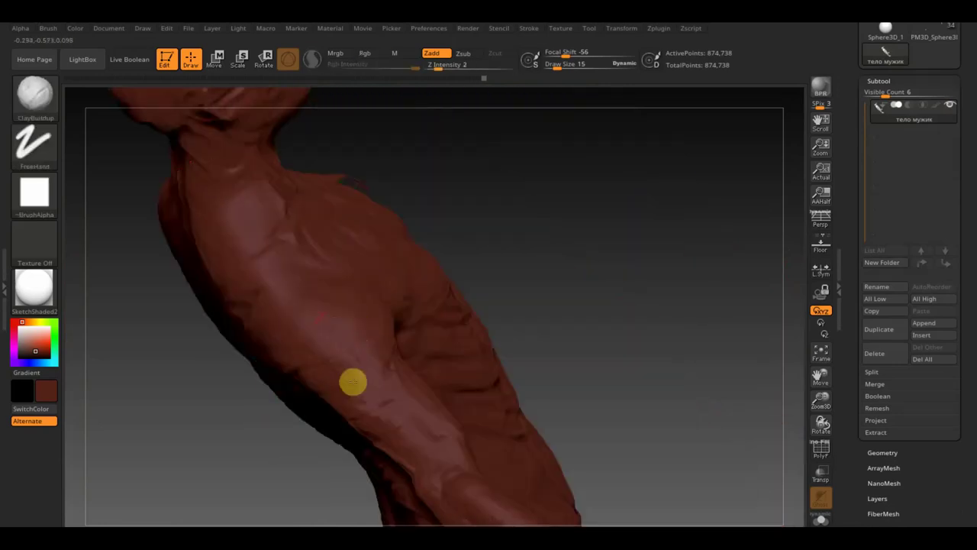
drag(451, 316, 405, 313)
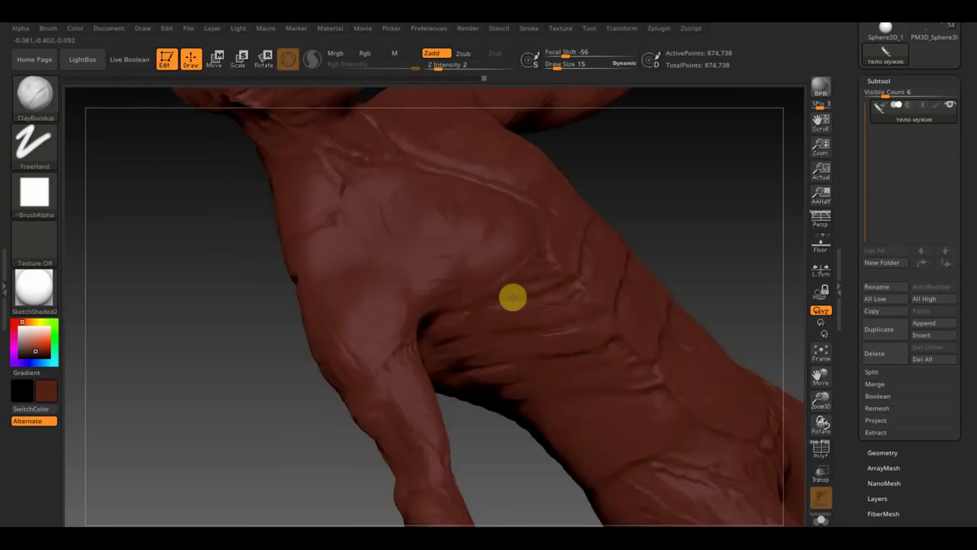
Add ClayBuildup detail on the upper arm, right shoulder and mid-back
click(382, 290)
click(375, 279)
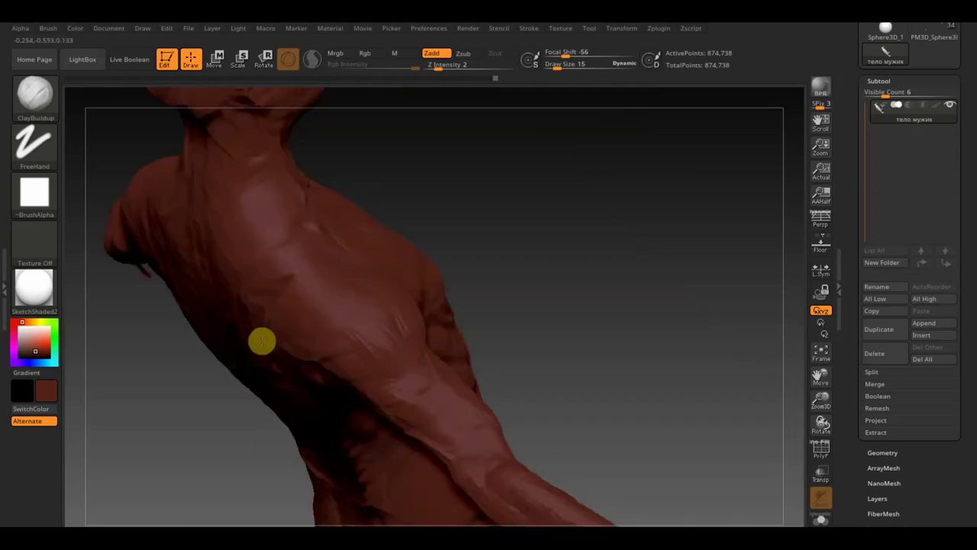
mouse_move(390, 330)
mouse_down()
mouse_move(497, 287)
mouse_move(406, 339)
mouse_move(585, 252)
mouse_up()
click(375, 295)
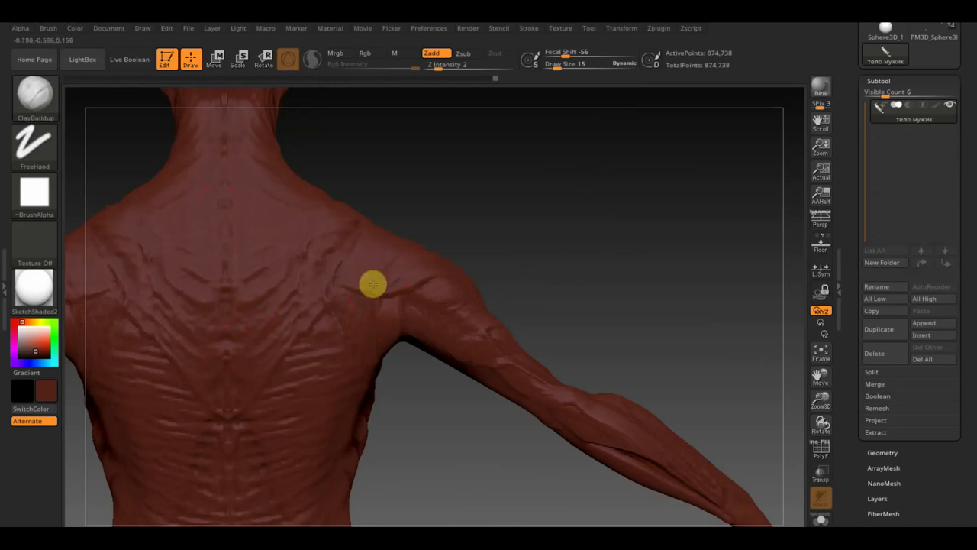
click(456, 295)
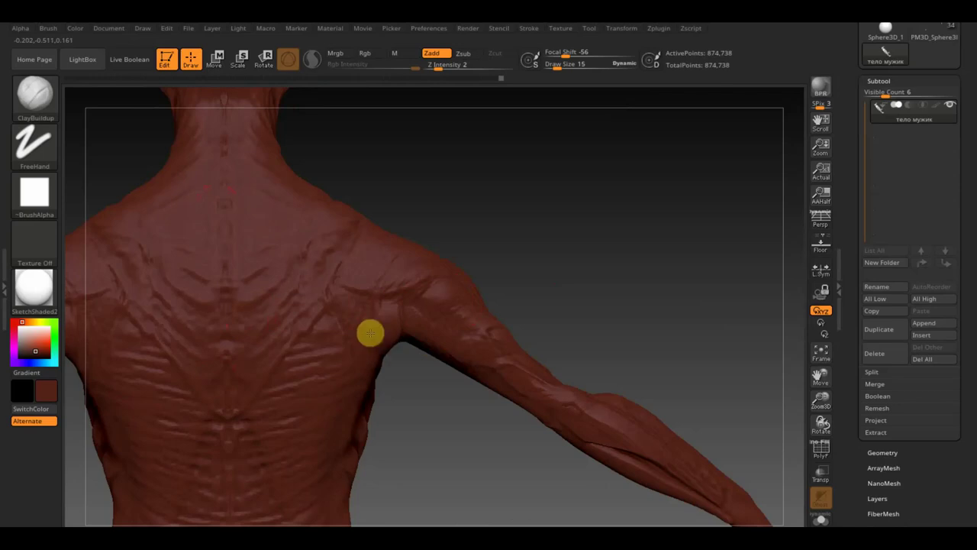
click(258, 365)
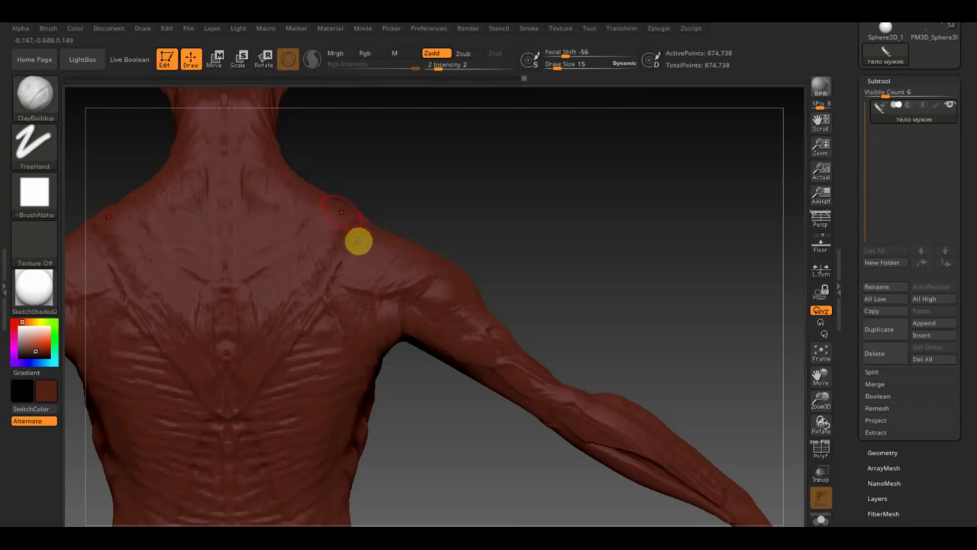
Sculpt a subtle stroke over the hip at Draw Size 28 and save with Ctrl+S
alt+drag(432, 497, 445, 292)
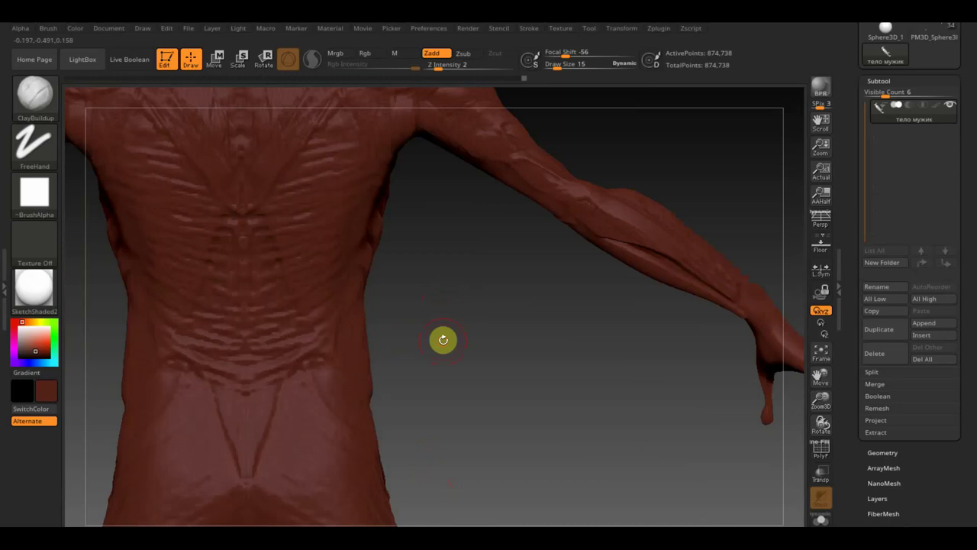
alt+drag(443, 339, 430, 305)
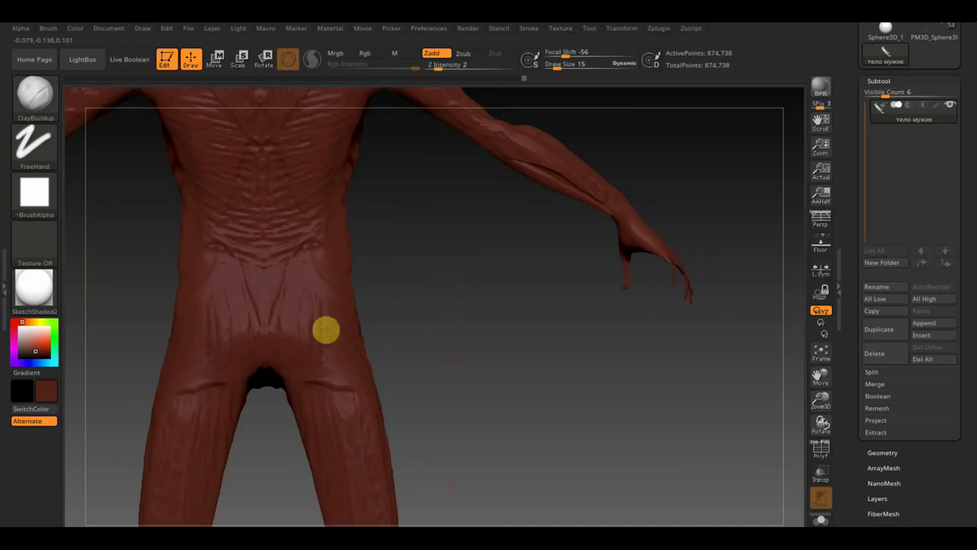
drag(566, 66, 563, 64)
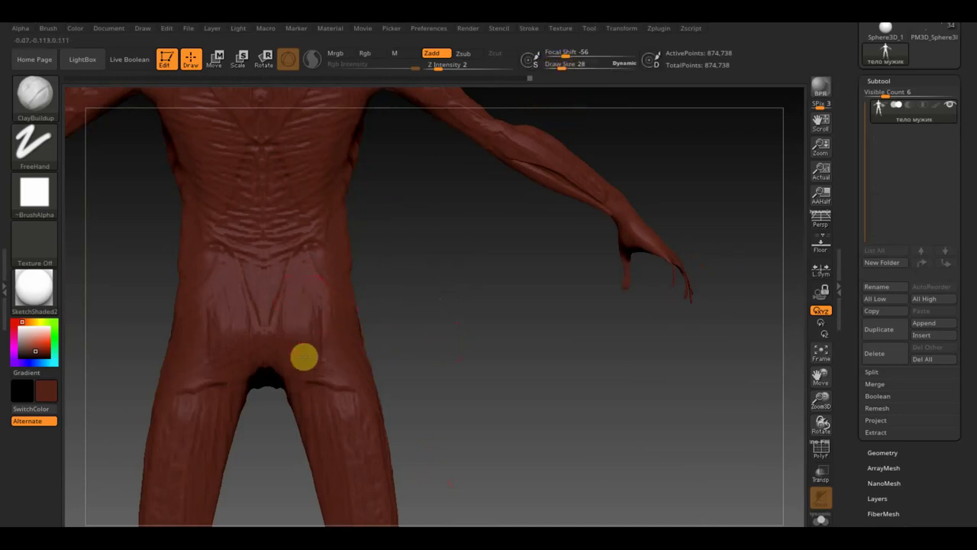
drag(320, 343, 349, 290)
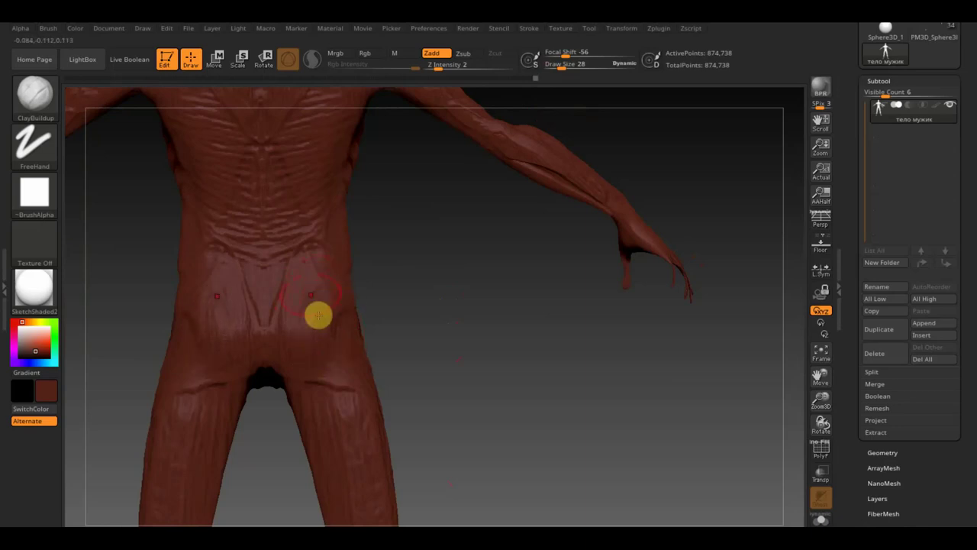
key(ctrl+s)
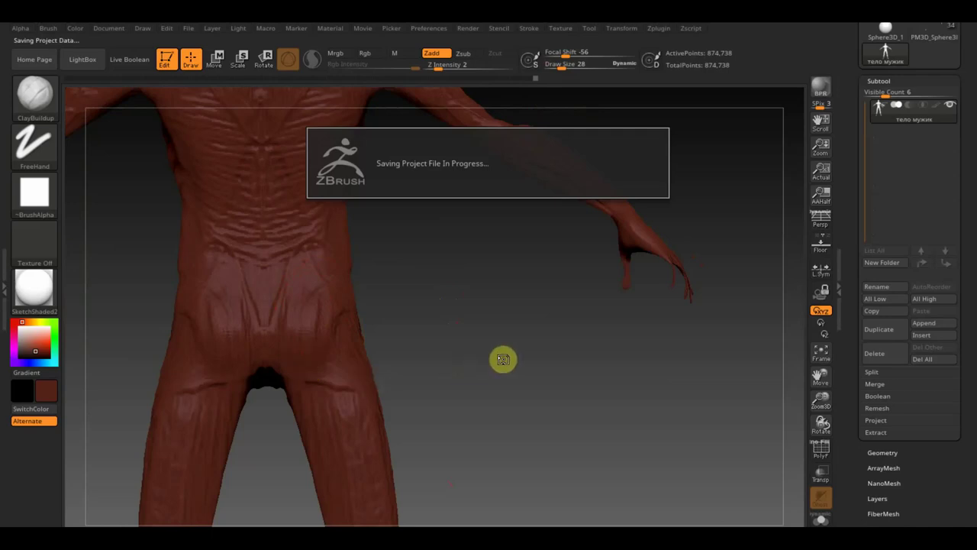
Smooth the hip surface from rear three-quarter and back views
mouse_move(510, 359)
mouse_down()
mouse_move(457, 374)
mouse_move(419, 359)
mouse_up()
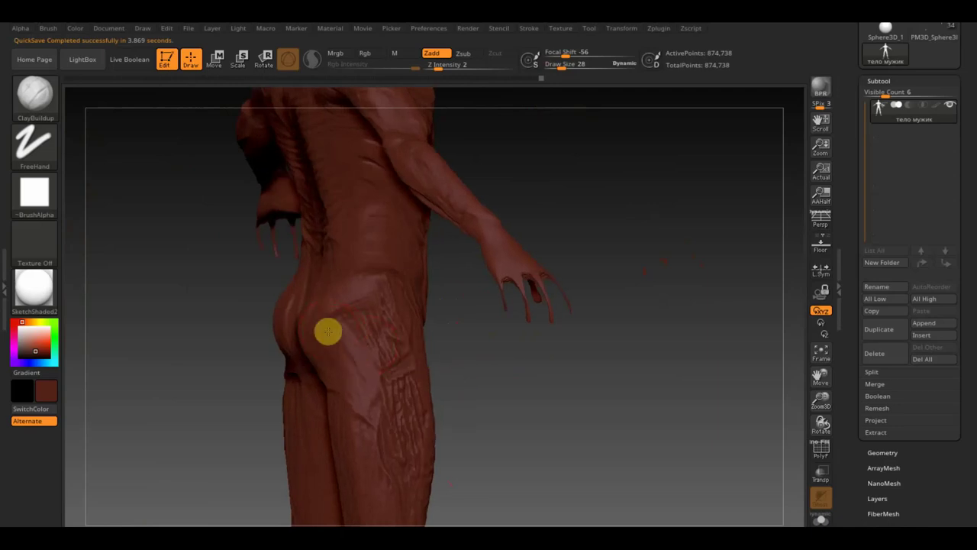
key(shift)
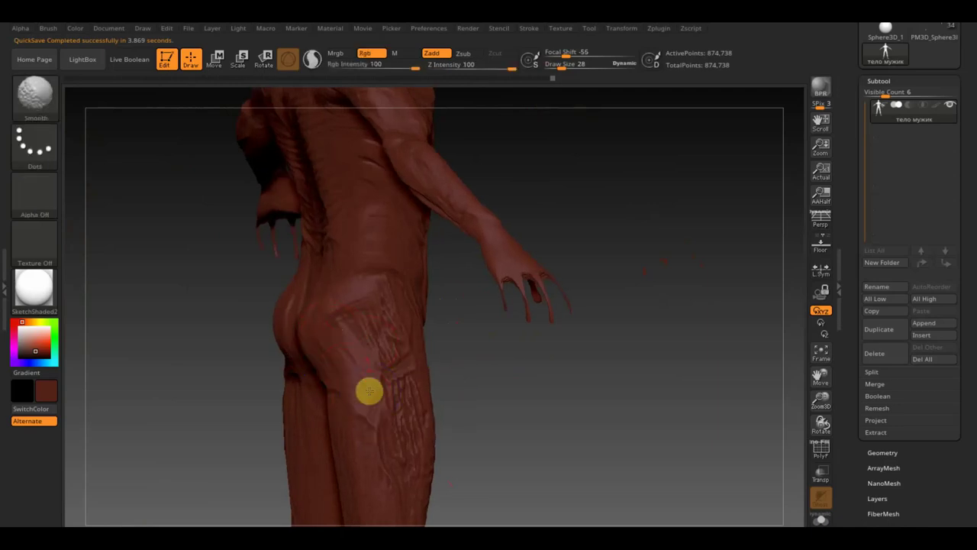
mouse_move(375, 377)
shift+mouse_down()
mouse_move(381, 295)
mouse_move(321, 349)
mouse_move(354, 322)
shift+mouse_up()
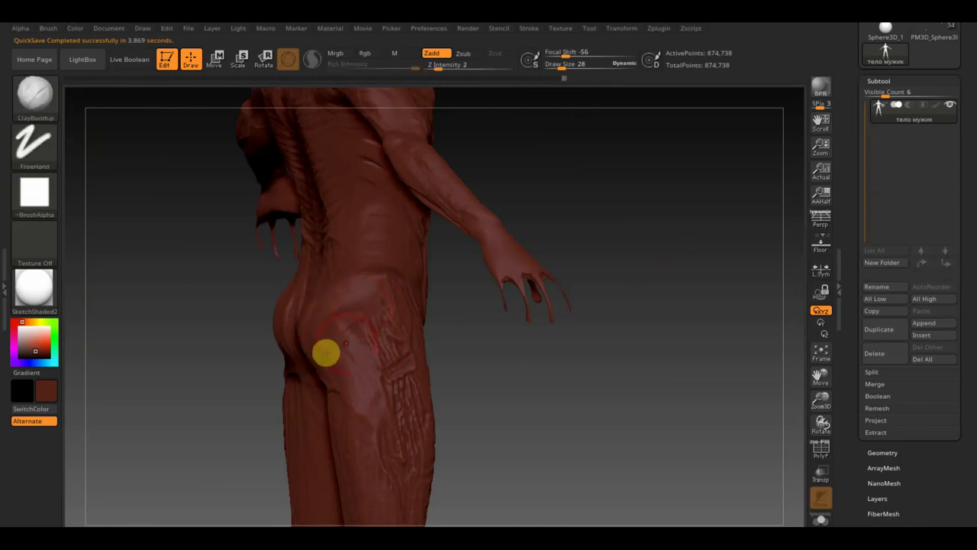
mouse_move(216, 362)
mouse_down()
mouse_move(208, 347)
mouse_move(298, 349)
mouse_up()
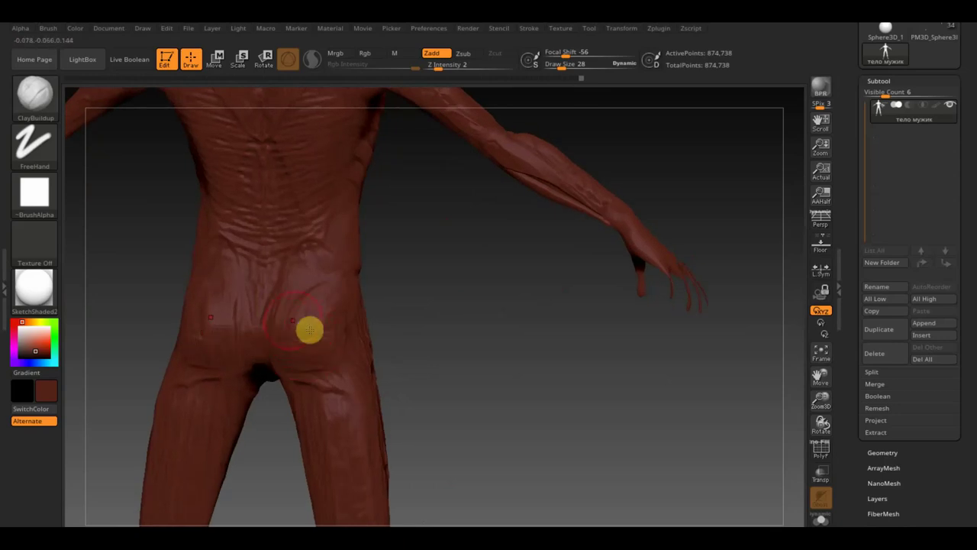
shift+drag(299, 306, 334, 391)
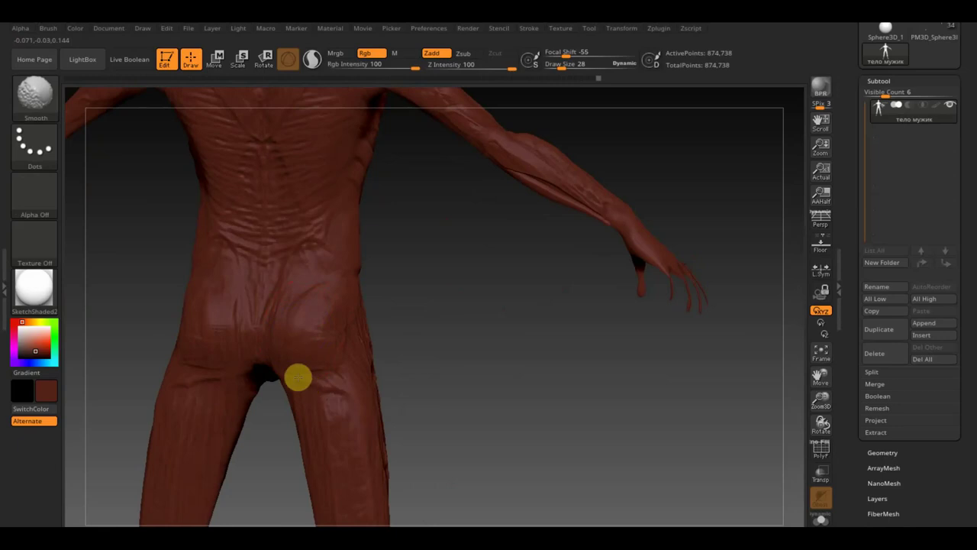
mouse_move(365, 284)
mouse_down()
mouse_move(432, 319)
mouse_move(327, 328)
mouse_up()
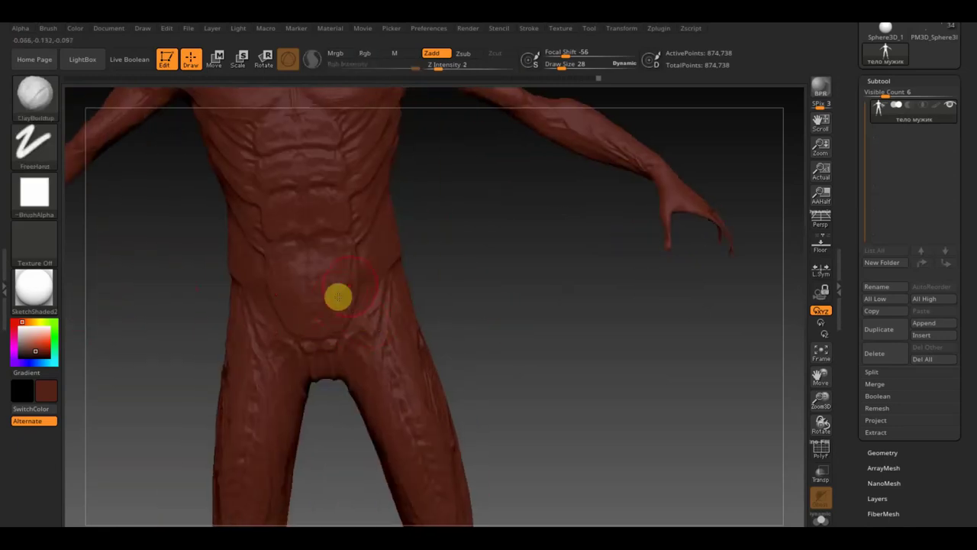
At Draw Size 15, reshape the groin and build up clay on the upper chest
drag(578, 66, 558, 65)
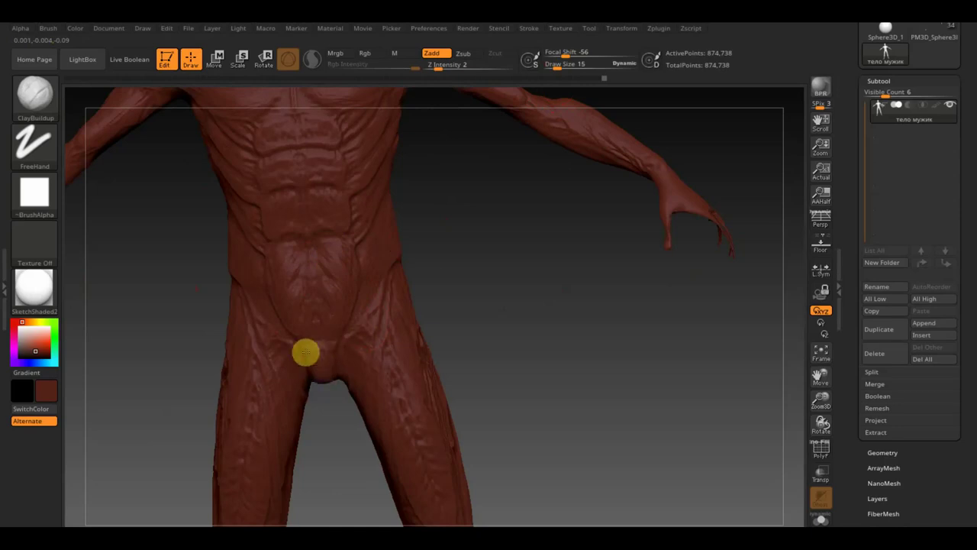
drag(319, 351, 330, 372)
mouse_move(462, 330)
mouse_down()
mouse_move(493, 329)
mouse_move(486, 261)
mouse_move(532, 465)
mouse_up()
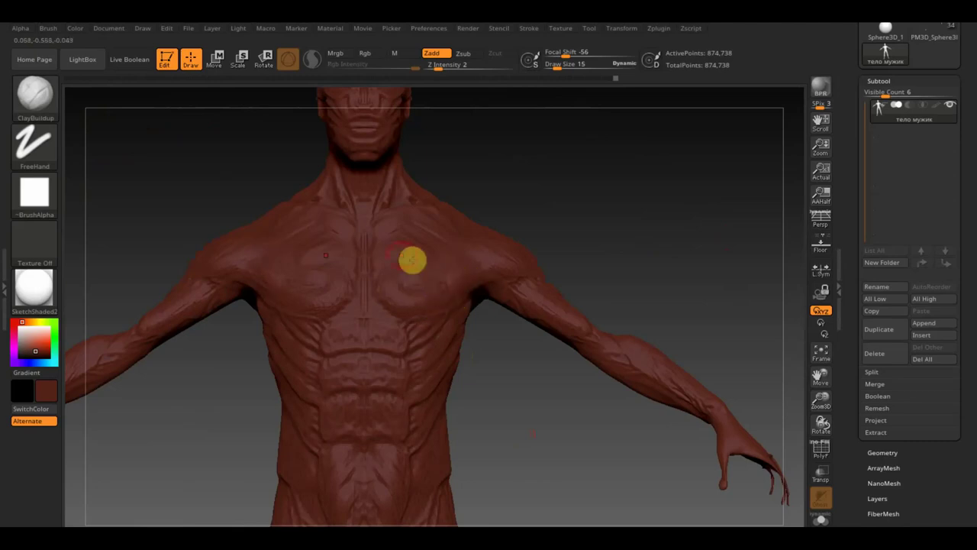
drag(388, 242, 393, 231)
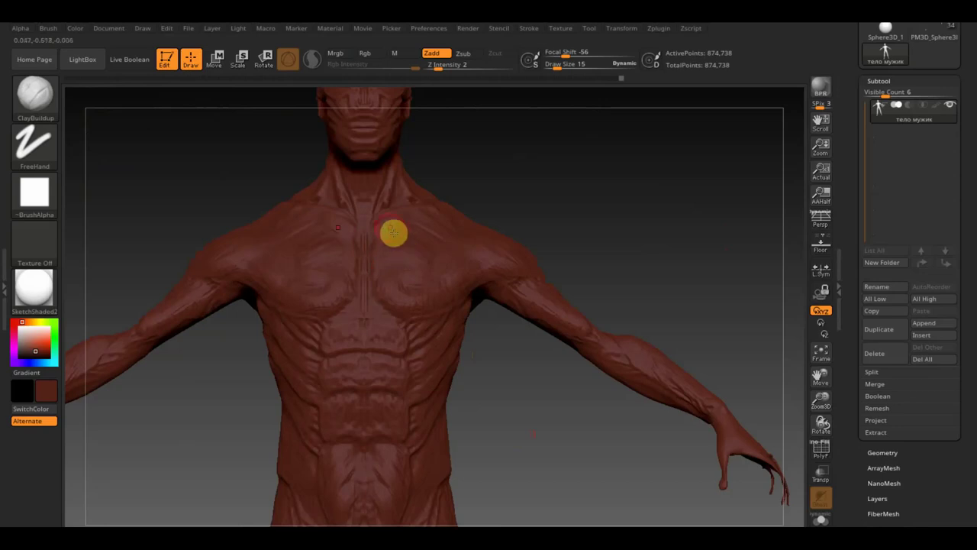
click(46, 106)
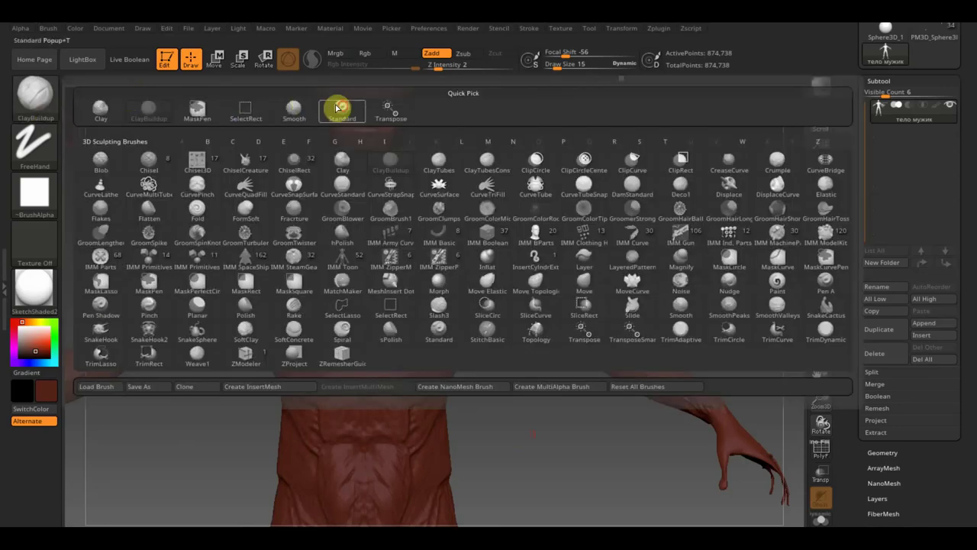
Switch to the Standard brush with Zadd on, Rgb off, and Draw Size 5
click(338, 107)
click(432, 53)
click(366, 54)
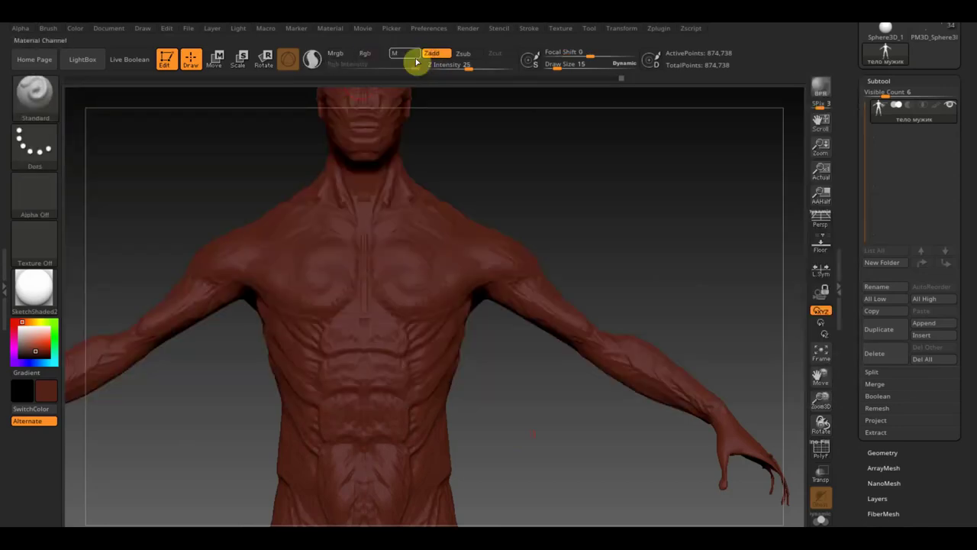
drag(547, 64, 555, 70)
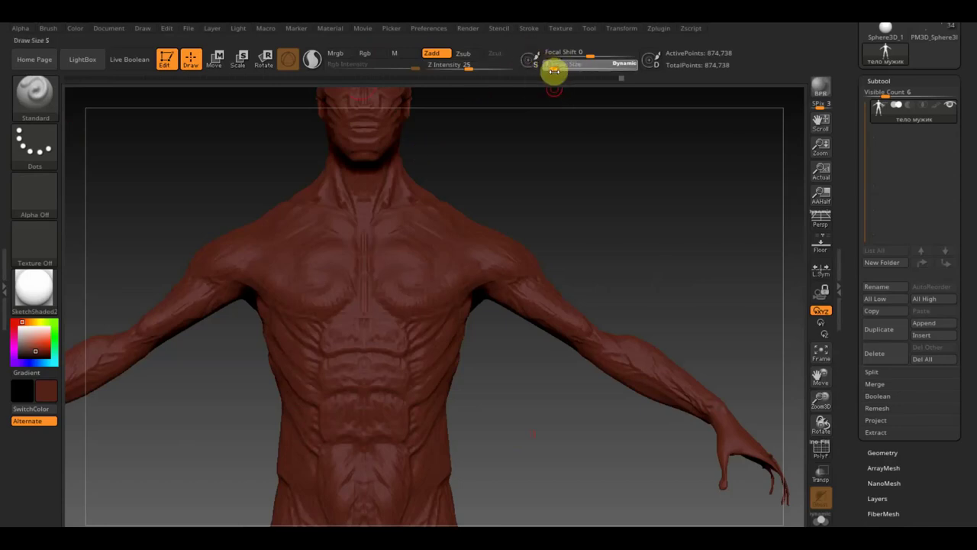
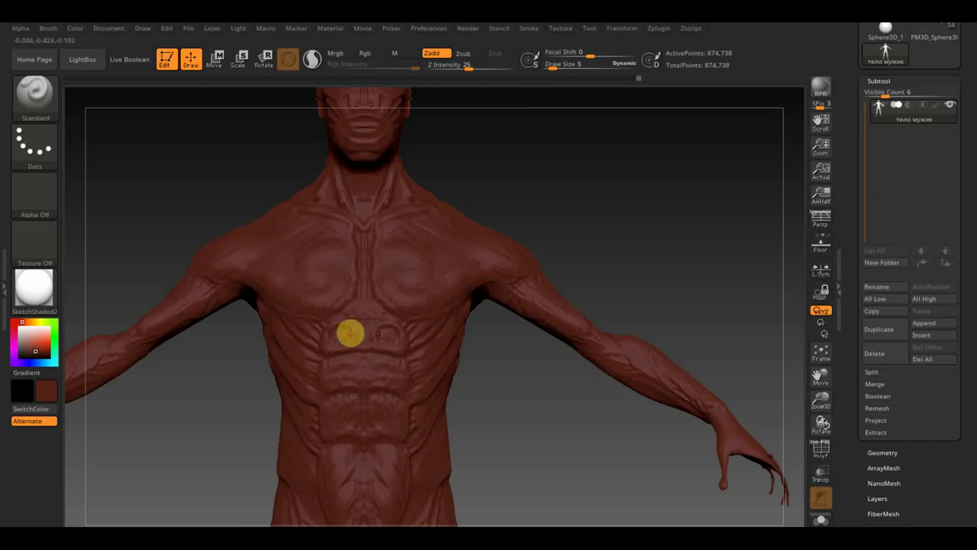
Raise Draw Size to 15 and smooth the abdomen surface with Shift-smoothing
drag(551, 66, 558, 68)
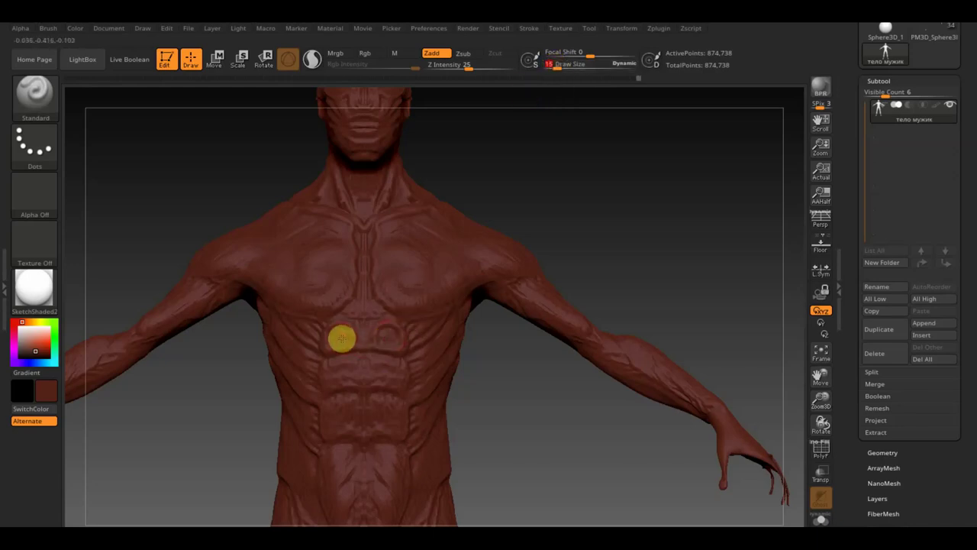
key(shift)
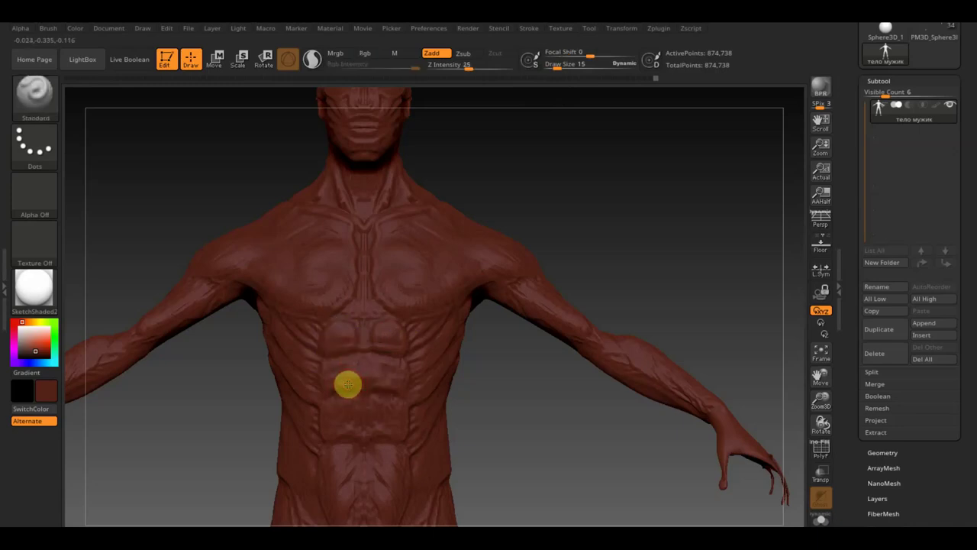
key(shift)
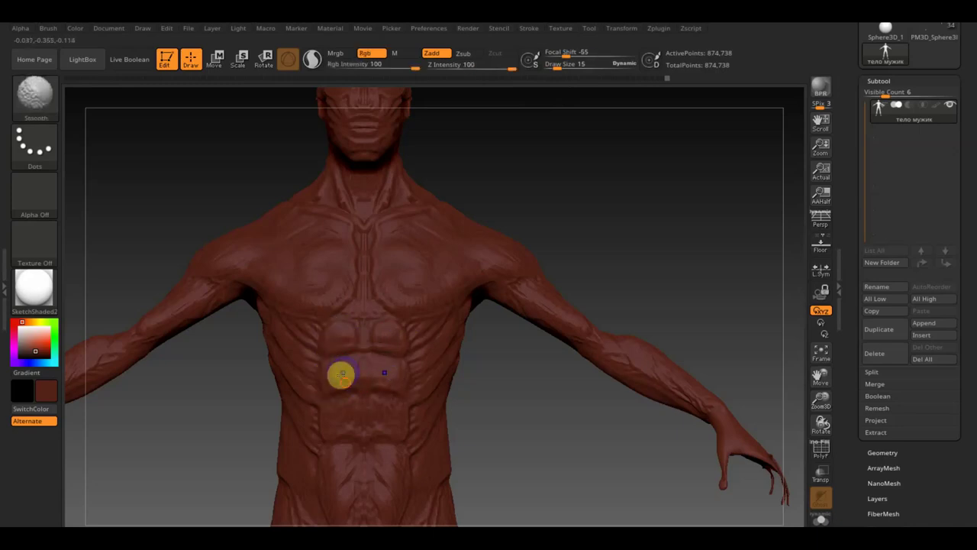
shift+drag(341, 374, 342, 407)
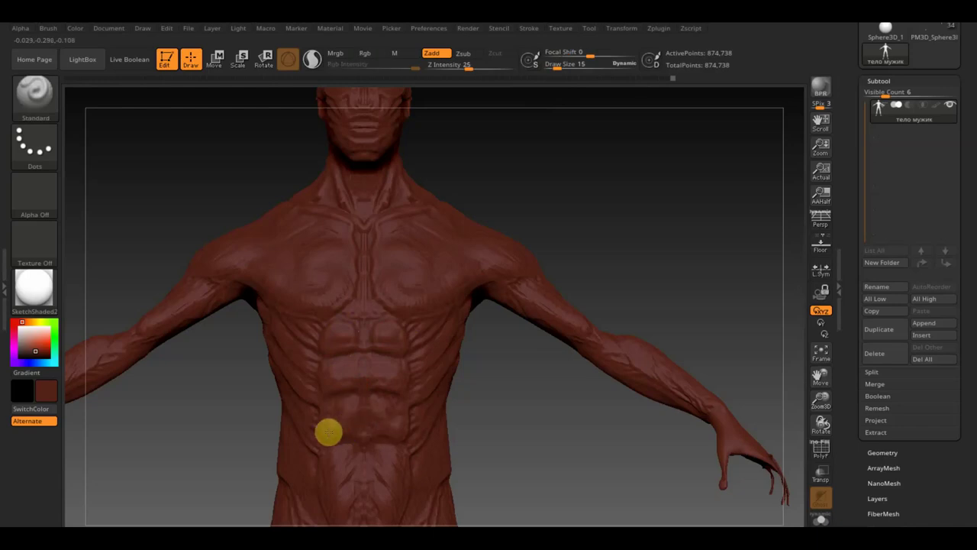
shift+drag(334, 427, 342, 408)
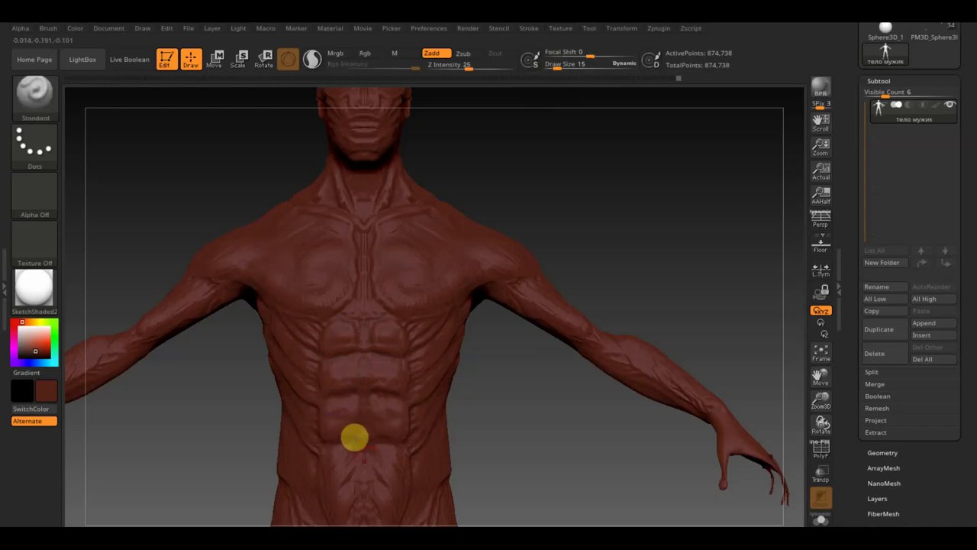
Lower the view toward the thighs, reduce Draw Size to 6, and turn the figure to its left side
alt+drag(512, 460, 501, 339)
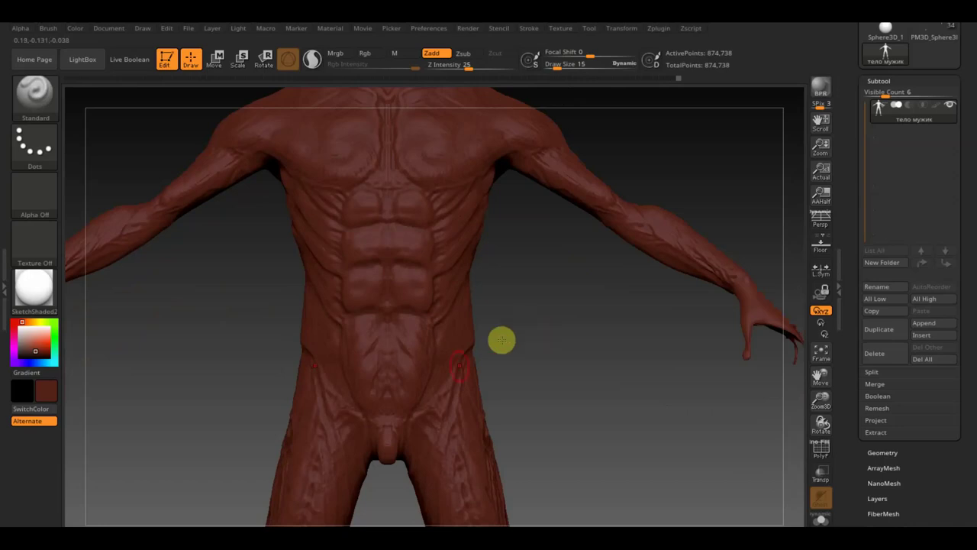
alt+drag(629, 126, 624, 171)
drag(563, 68, 555, 70)
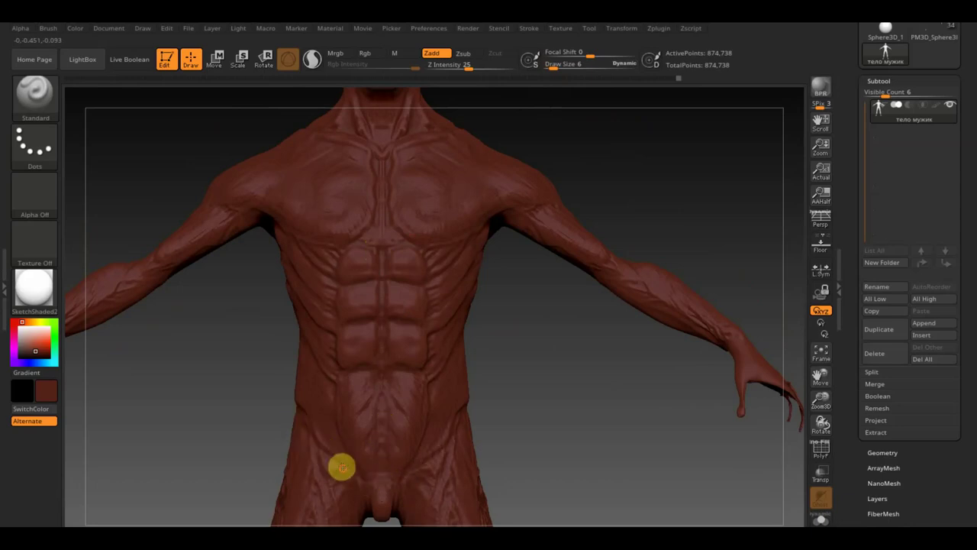
mouse_move(245, 394)
mouse_down()
mouse_move(255, 377)
mouse_move(266, 380)
mouse_up()
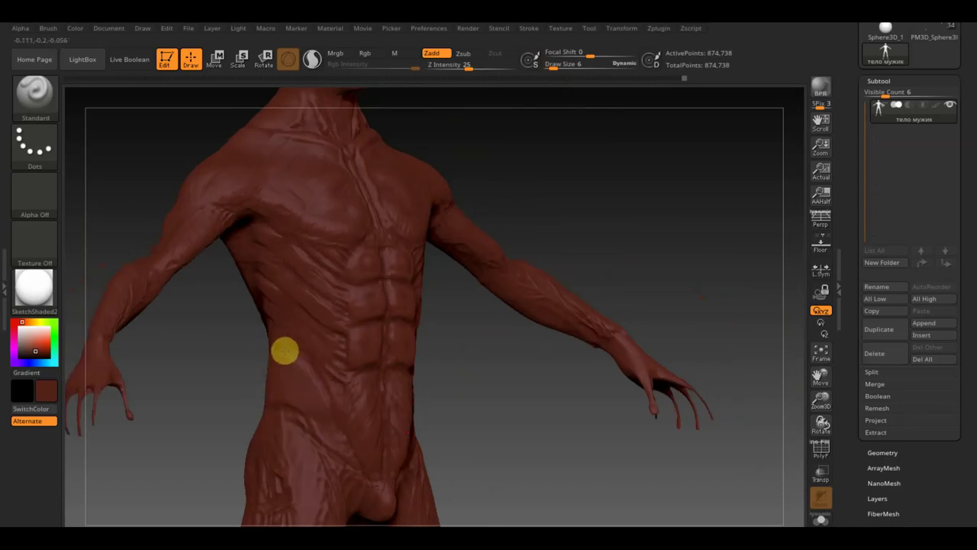
Inspect the figure's back from several angles, then lightly smooth the back of the upper arm
mouse_move(262, 348)
mouse_down()
mouse_move(253, 365)
mouse_move(275, 361)
mouse_up()
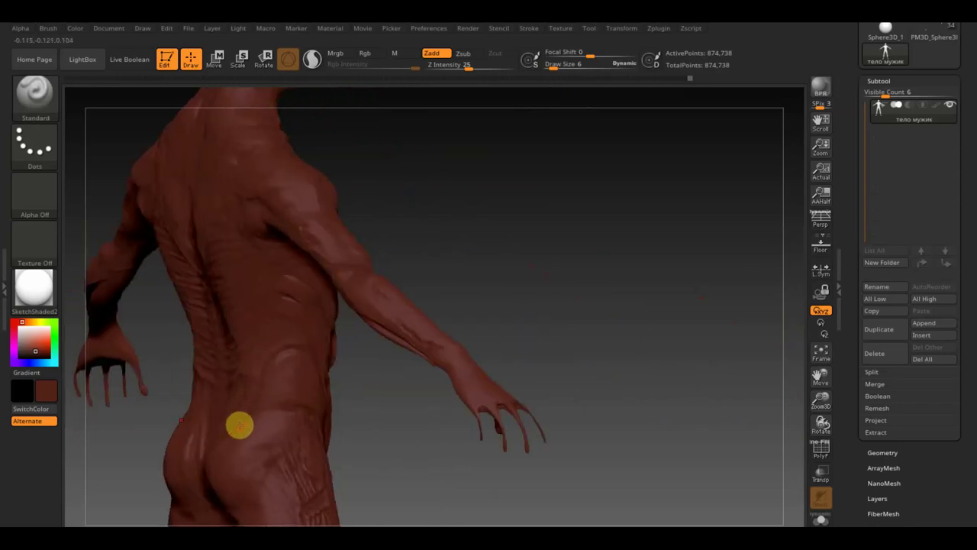
mouse_move(329, 421)
mouse_down()
mouse_move(386, 435)
mouse_move(343, 430)
mouse_up()
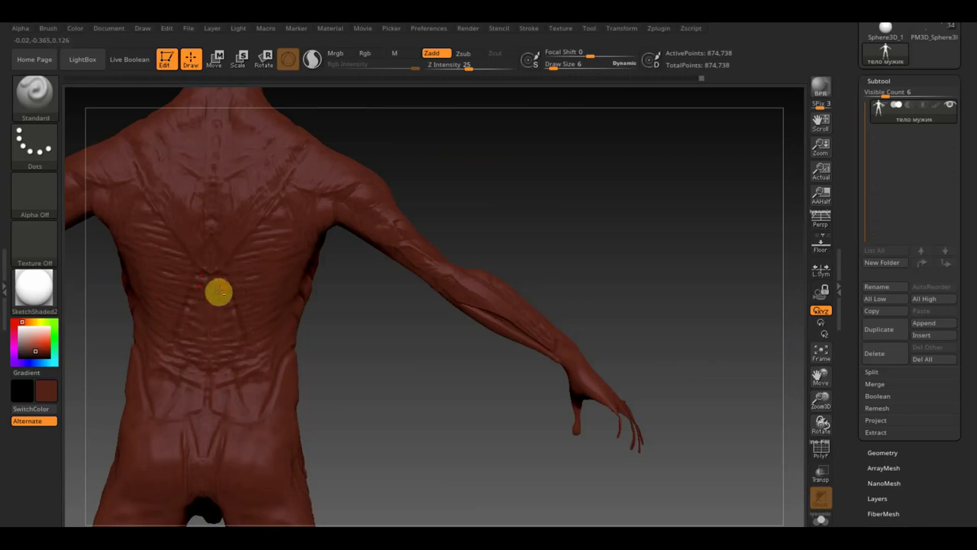
drag(450, 224, 499, 206)
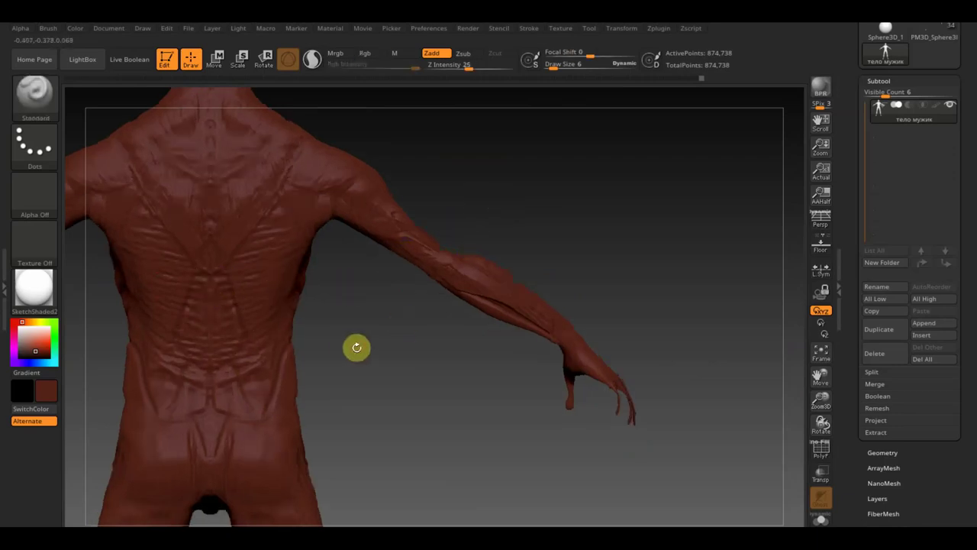
drag(356, 347, 424, 317)
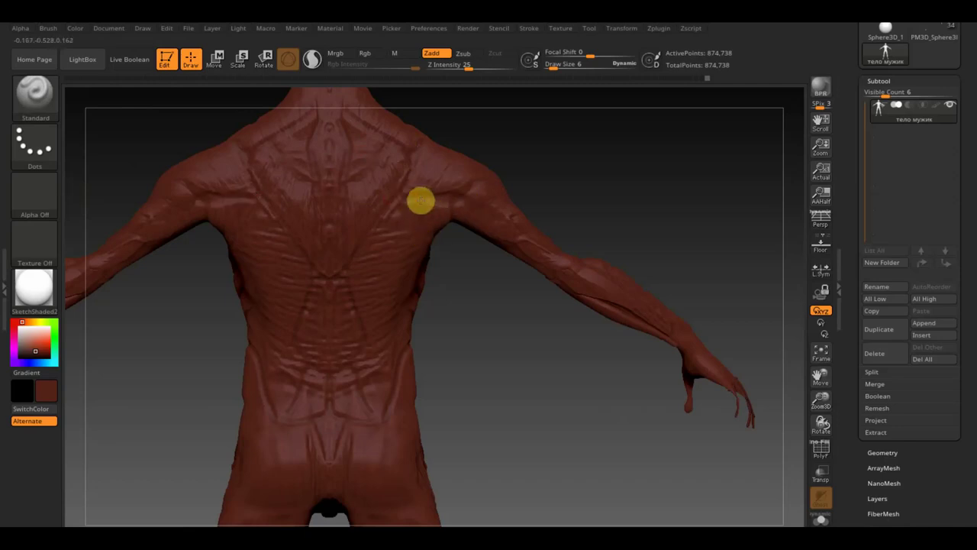
drag(462, 283, 439, 243)
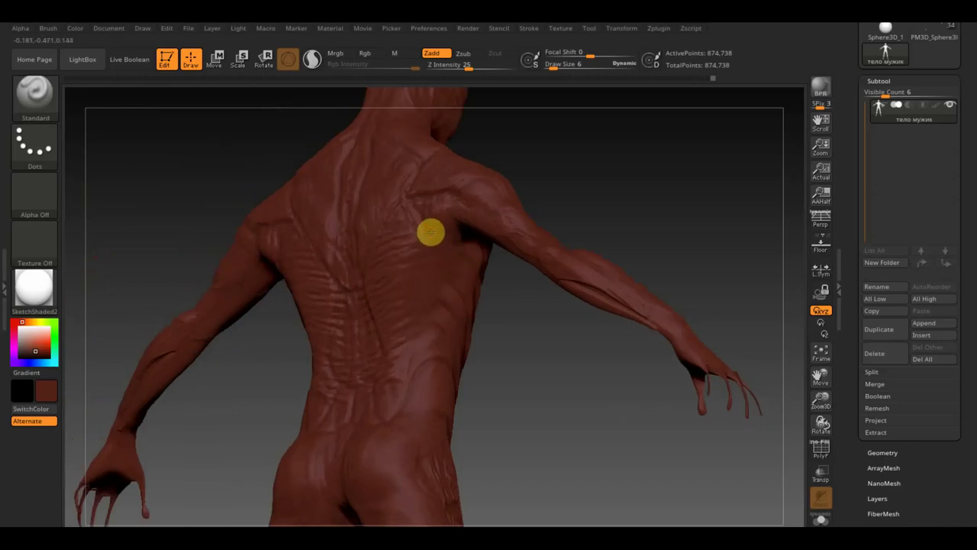
mouse_move(464, 244)
mouse_down()
mouse_move(467, 235)
mouse_move(578, 332)
mouse_move(526, 332)
mouse_up()
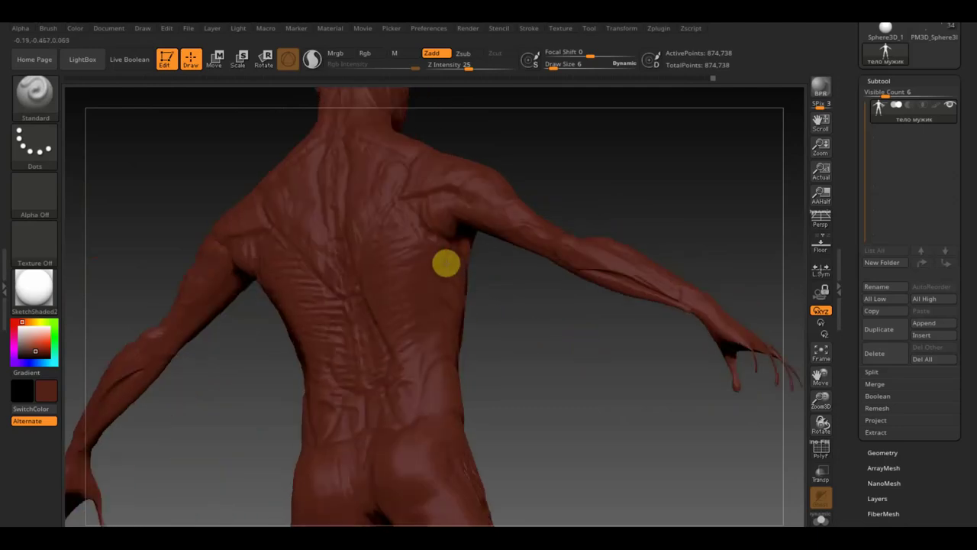
mouse_move(469, 356)
mouse_down()
mouse_move(506, 352)
mouse_move(450, 298)
mouse_move(508, 329)
mouse_move(552, 316)
mouse_move(550, 295)
mouse_up()
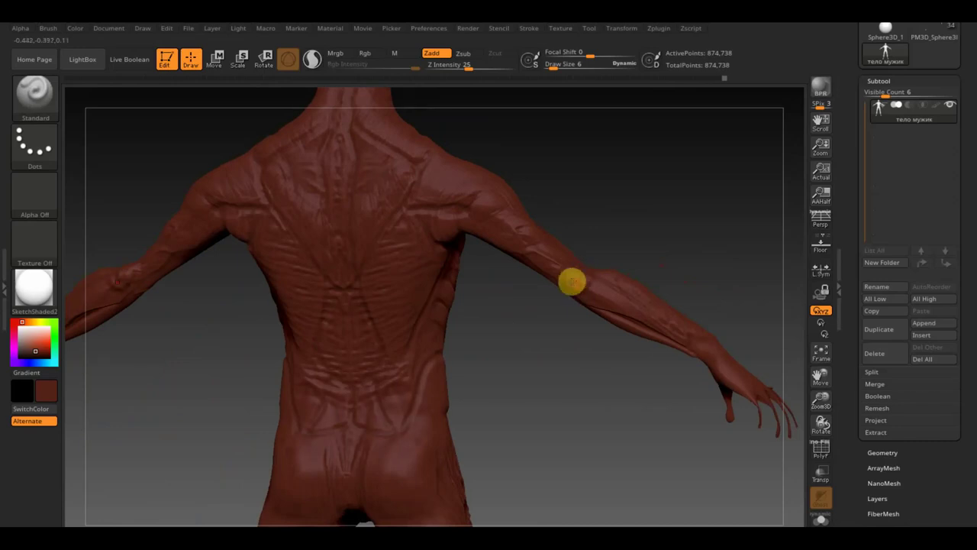
key(shift)
shift+drag(585, 288, 567, 277)
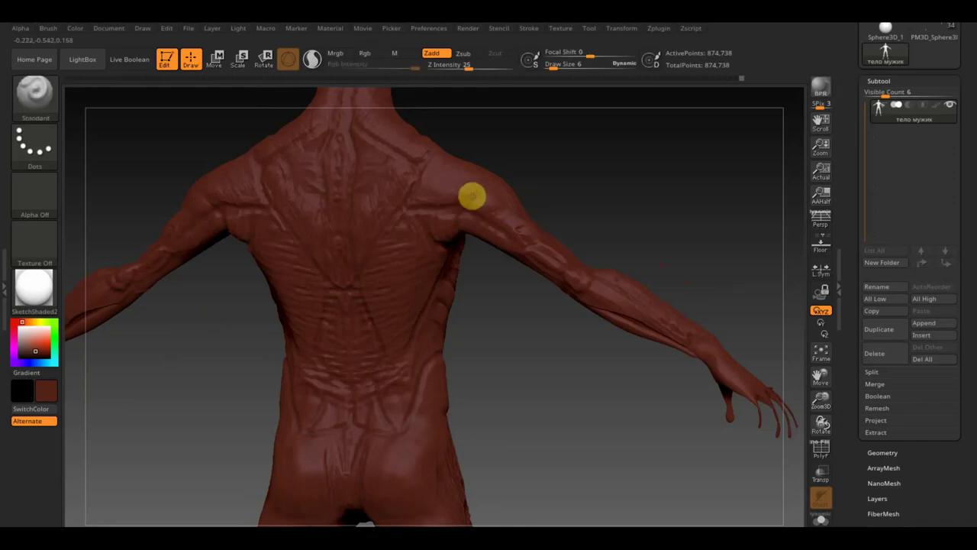
Orbit around the side of the body and frame the whole figure with F
mouse_move(602, 175)
mouse_down()
mouse_move(528, 218)
mouse_move(530, 234)
mouse_up()
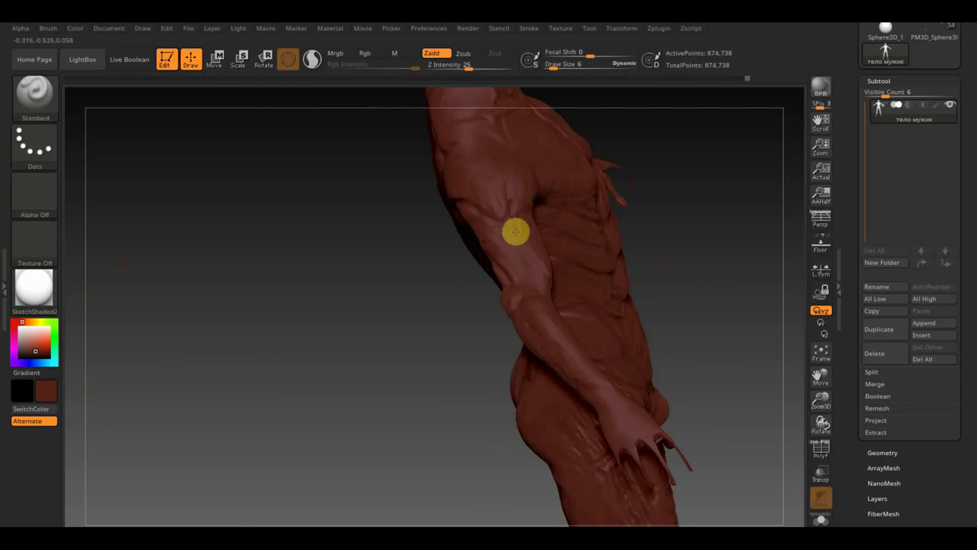
drag(458, 267, 331, 277)
mouse_move(603, 346)
mouse_down()
mouse_move(563, 301)
mouse_move(546, 225)
mouse_up()
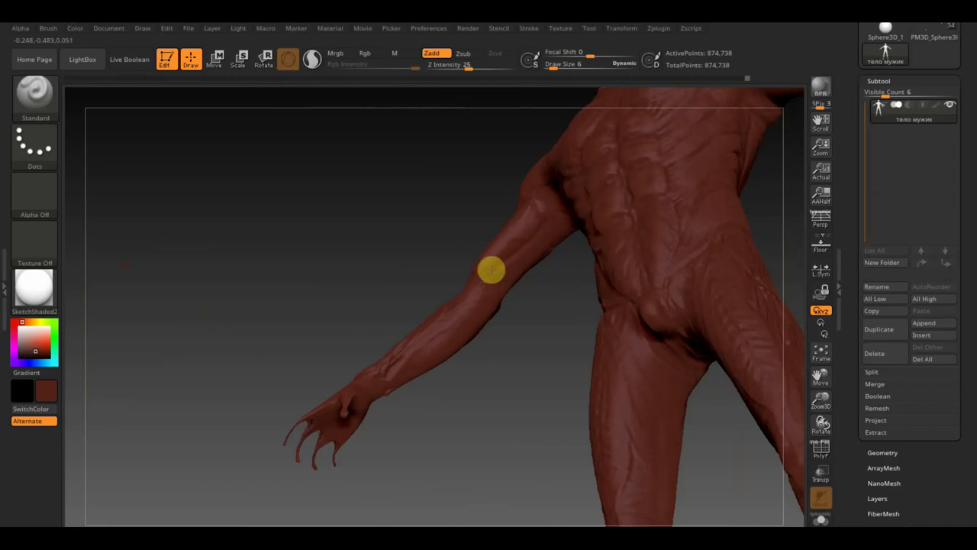
drag(556, 361, 534, 353)
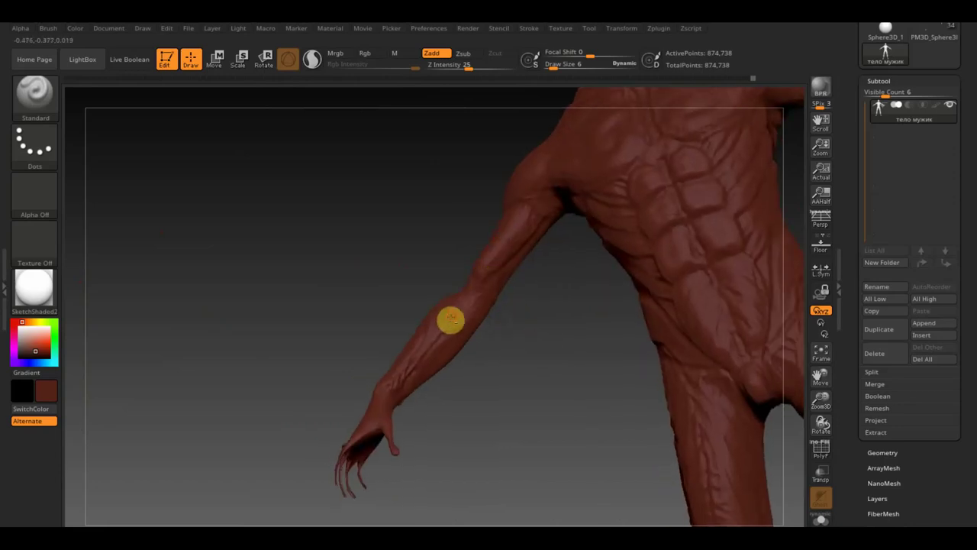
mouse_move(454, 274)
mouse_down()
mouse_move(465, 334)
mouse_move(453, 296)
mouse_up()
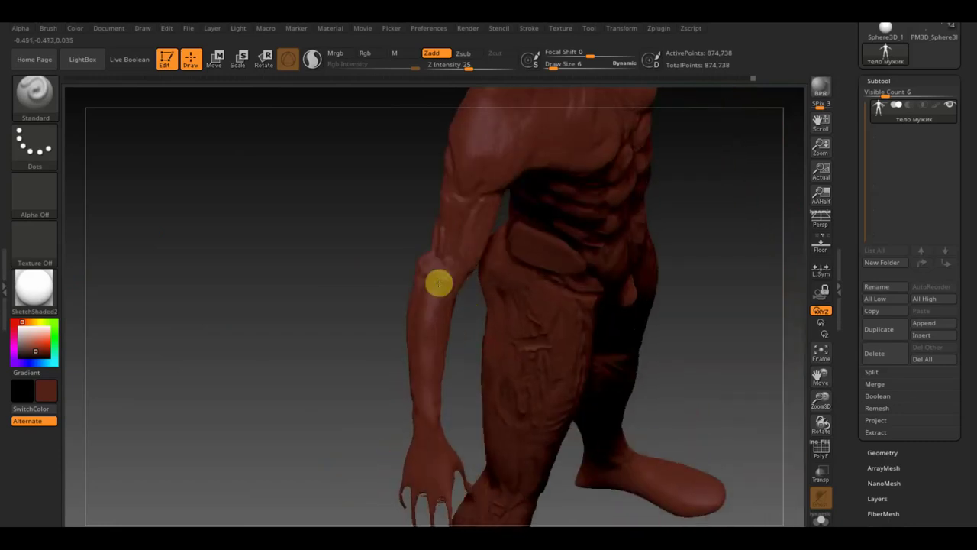
mouse_move(338, 240)
mouse_down()
mouse_move(427, 255)
mouse_move(438, 227)
mouse_move(403, 238)
mouse_move(629, 279)
mouse_move(502, 329)
mouse_move(500, 353)
mouse_up()
key(f)
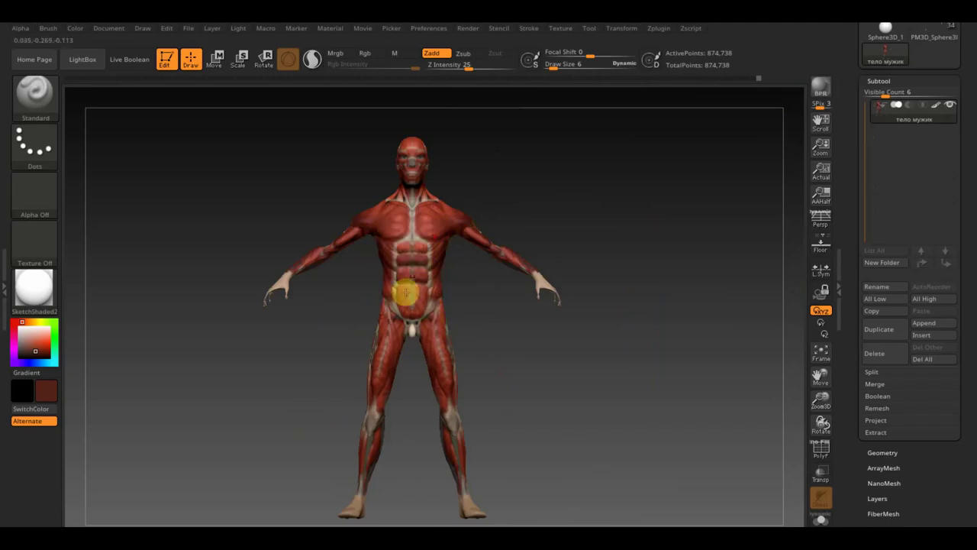
click(936, 106)
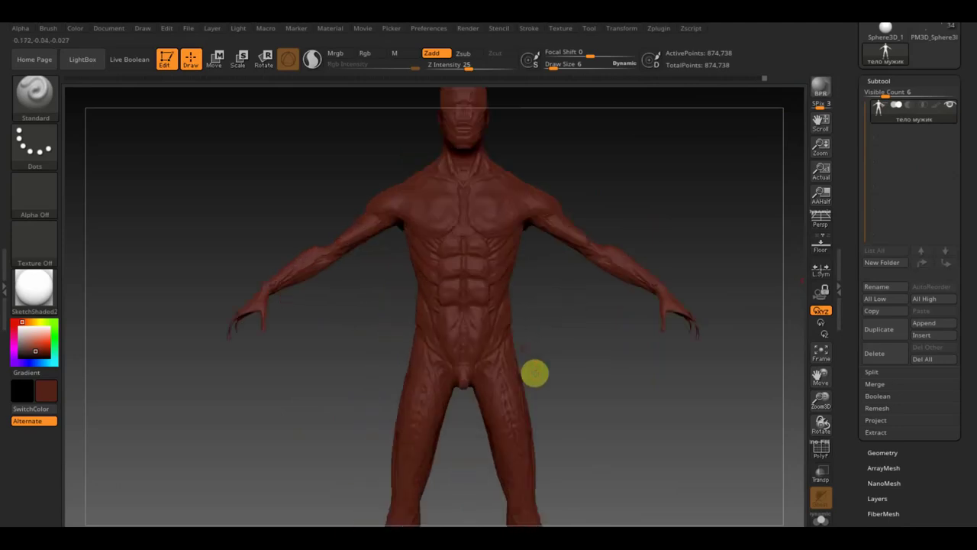
alt+right_drag(526, 358, 558, 428)
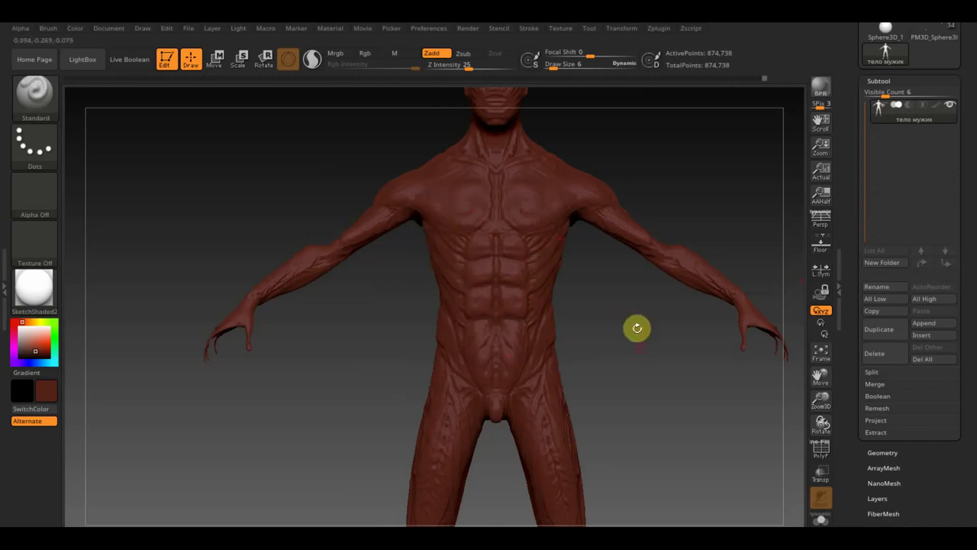
alt+right_drag(637, 328, 591, 262)
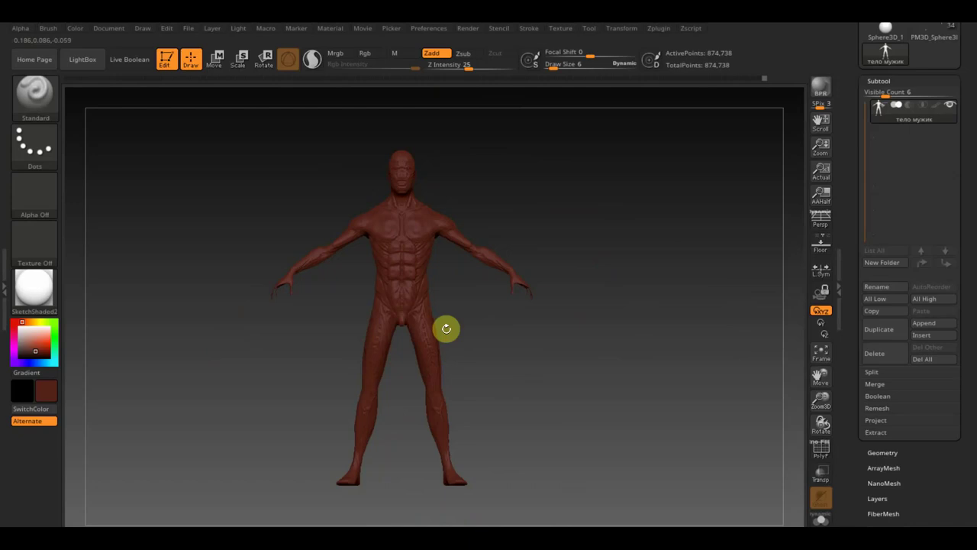
drag(481, 347, 526, 349)
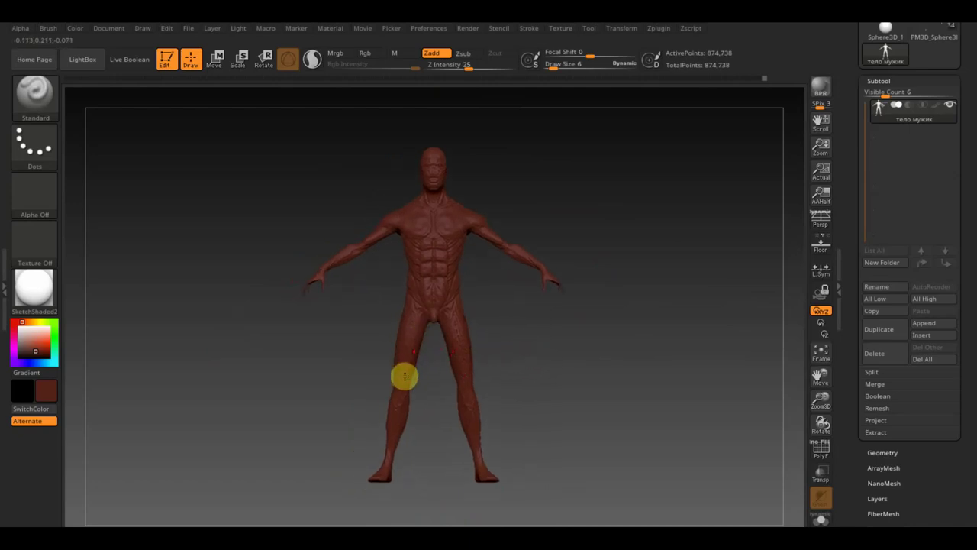
Turn the muscle colour texture back on and set white as the secondary colour
click(935, 109)
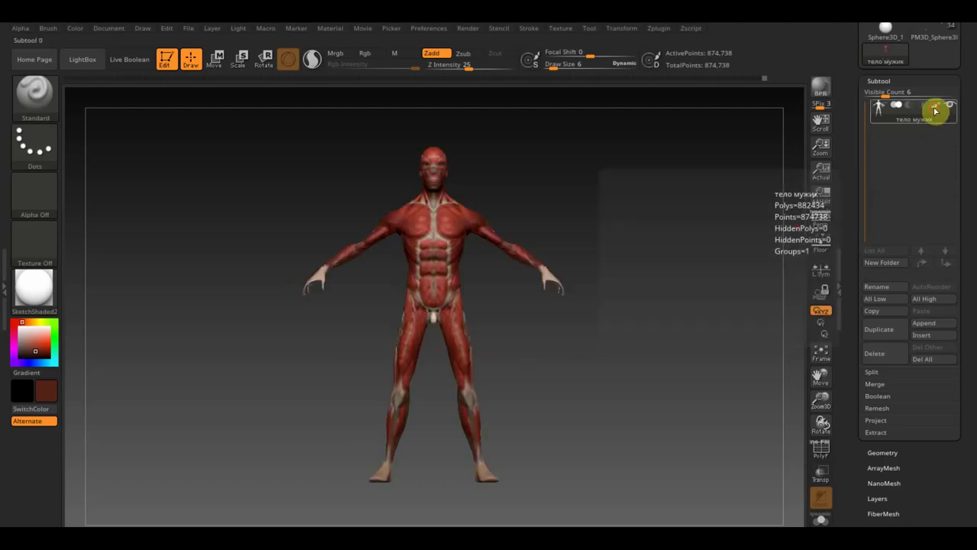
click(20, 329)
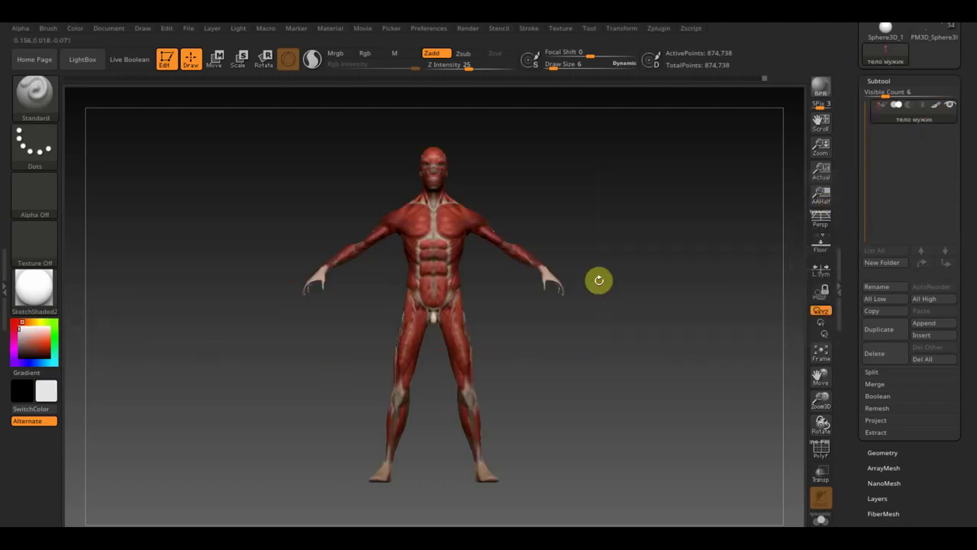
mouse_move(648, 292)
mouse_down()
mouse_move(670, 297)
mouse_move(668, 280)
mouse_up()
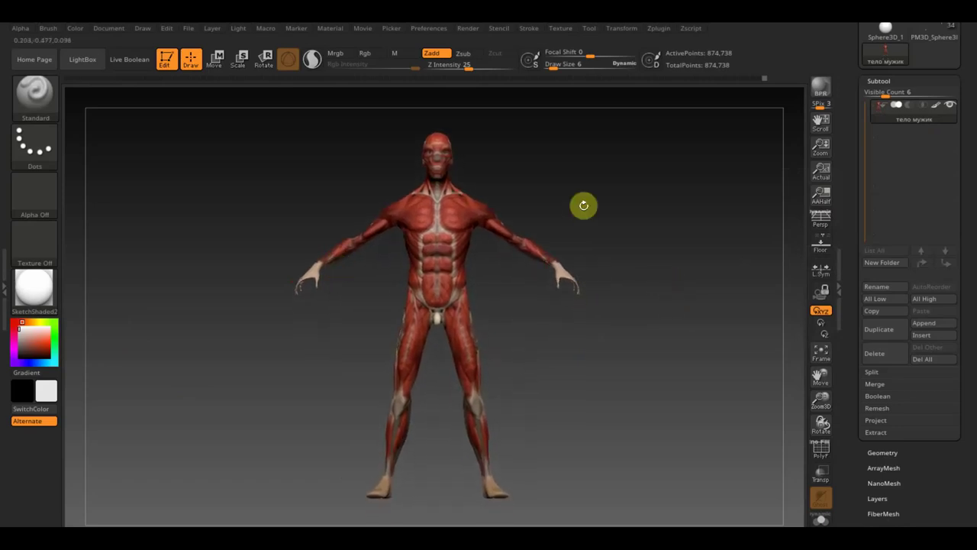
Import the bald muscular man reference sheet as the current texture
click(562, 29)
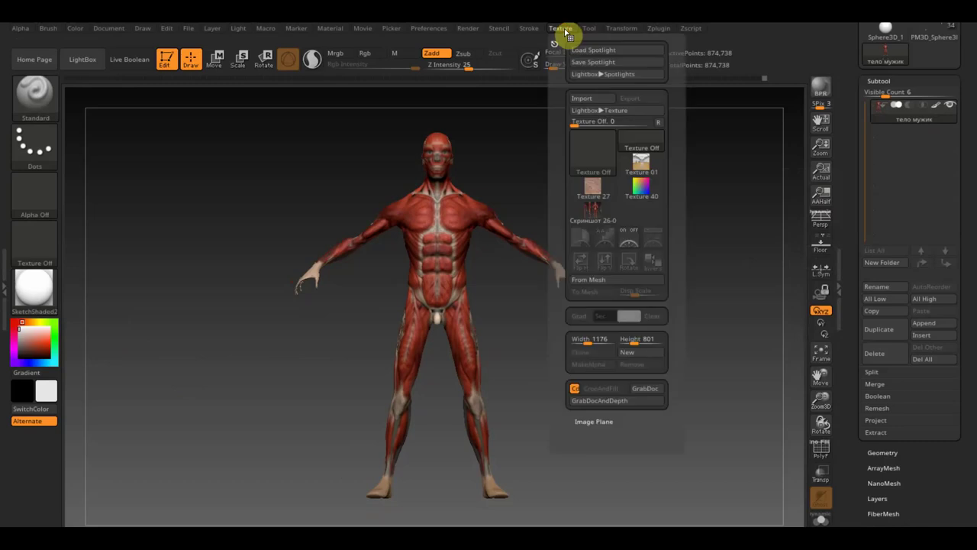
click(589, 101)
click(474, 336)
click(405, 339)
click(642, 470)
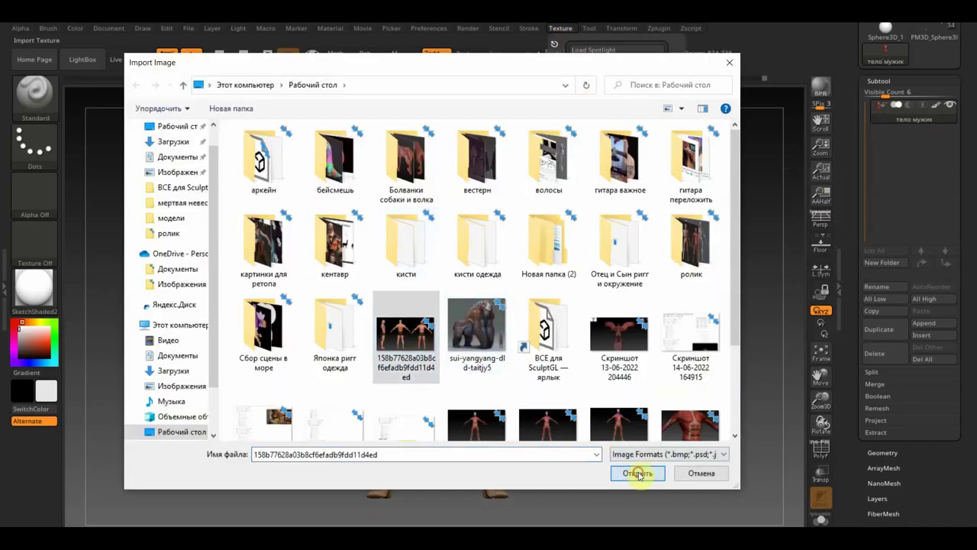
click(571, 36)
Add the reference to Spotlight, scale and slide its front view over the figure, and make it semi-transparent
click(638, 217)
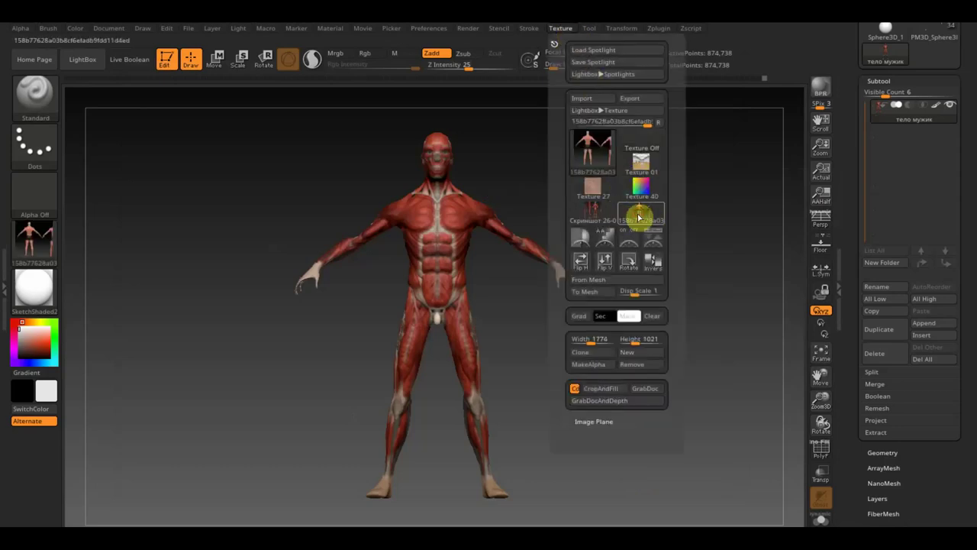
click(651, 246)
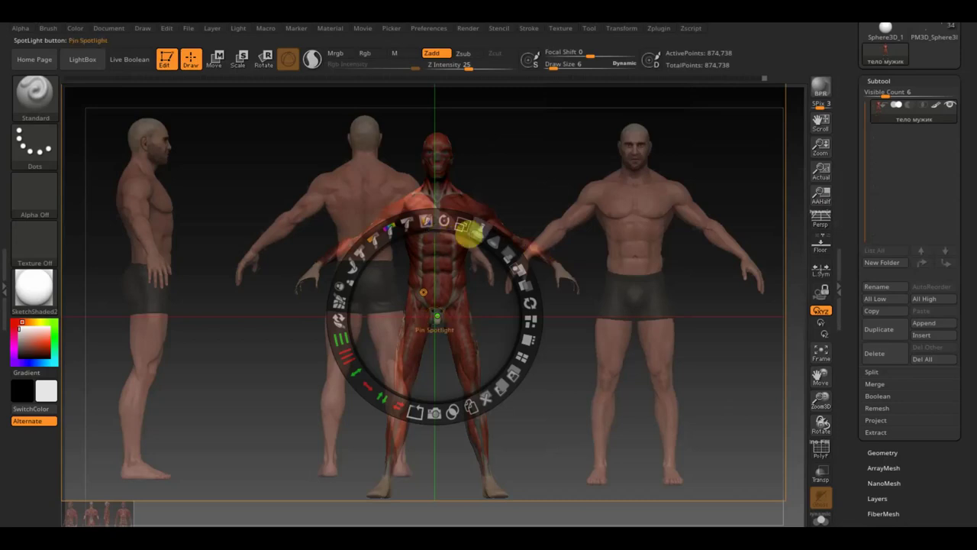
drag(463, 227, 468, 231)
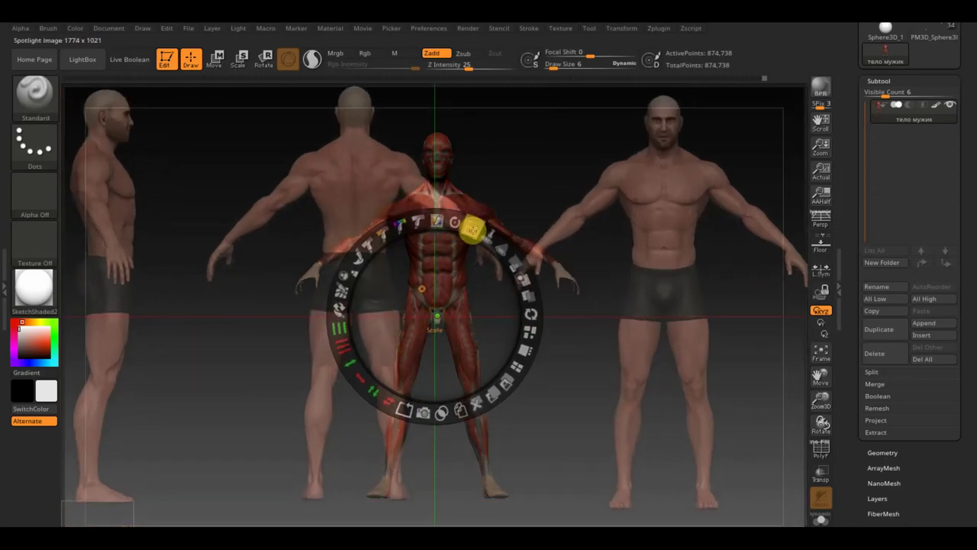
drag(453, 277, 235, 298)
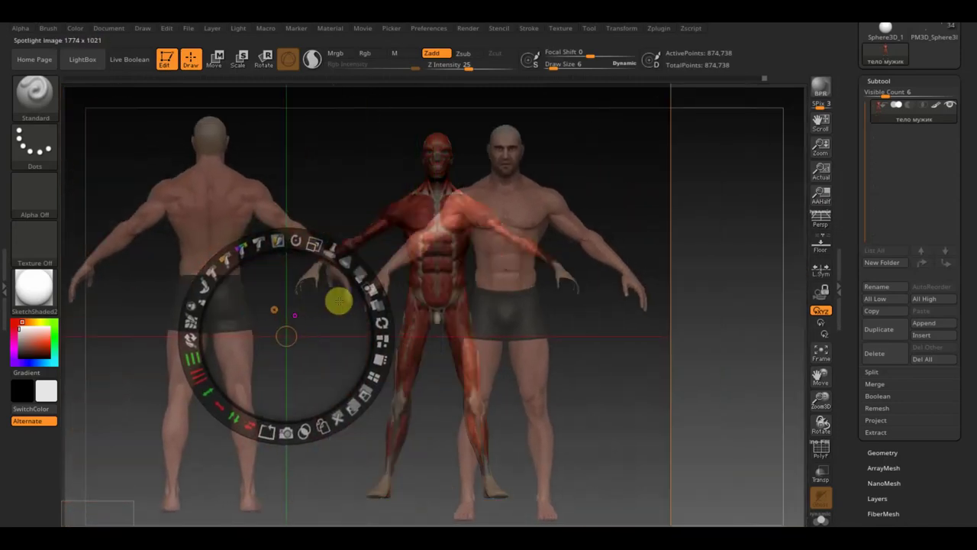
mouse_move(255, 246)
mouse_down()
mouse_move(225, 237)
mouse_move(279, 255)
mouse_up()
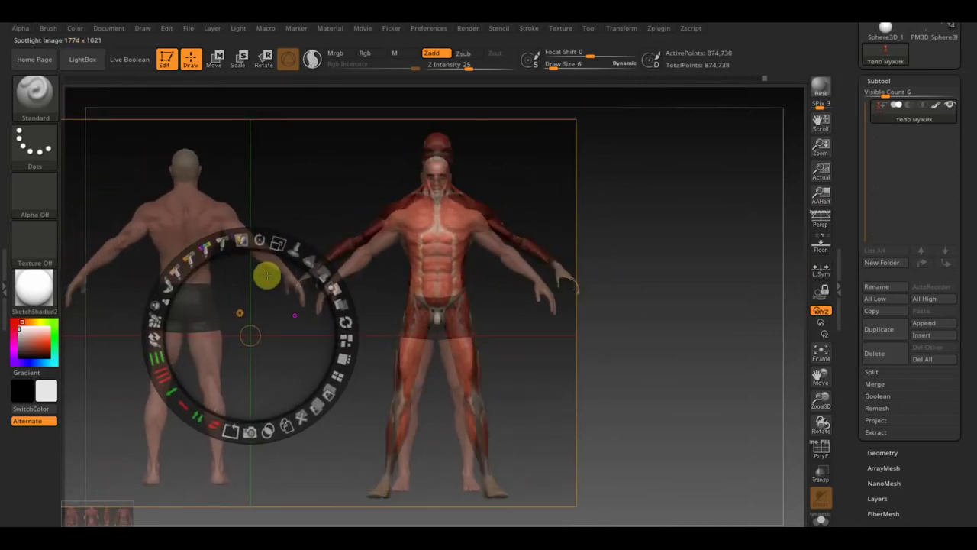
drag(279, 221, 270, 257)
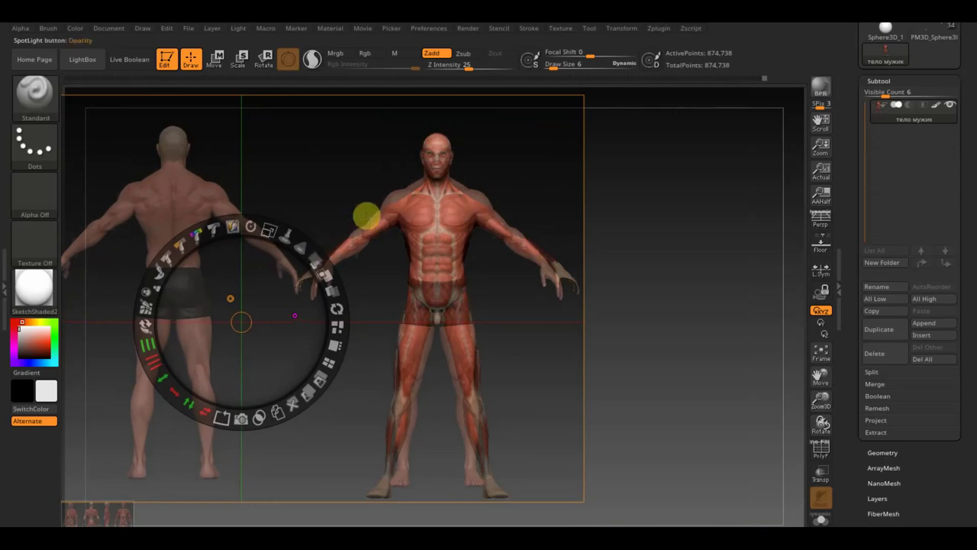
key(z)
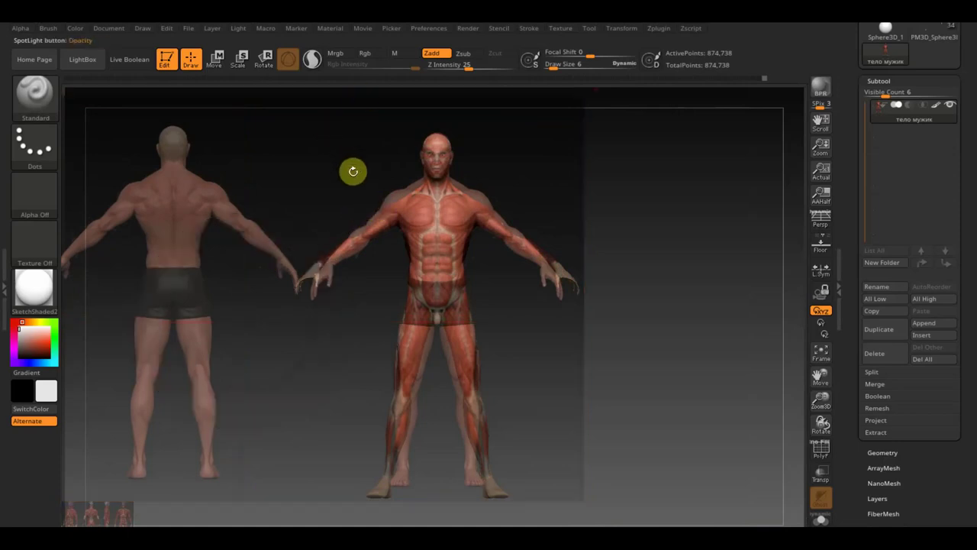
Switch to RGB-only painting with a large brush and project the reference's skin onto the body's front
click(370, 58)
drag(557, 61, 585, 82)
drag(436, 218, 443, 201)
mouse_move(525, 241)
mouse_down()
mouse_move(376, 273)
mouse_move(436, 343)
mouse_move(440, 386)
mouse_move(447, 343)
mouse_up()
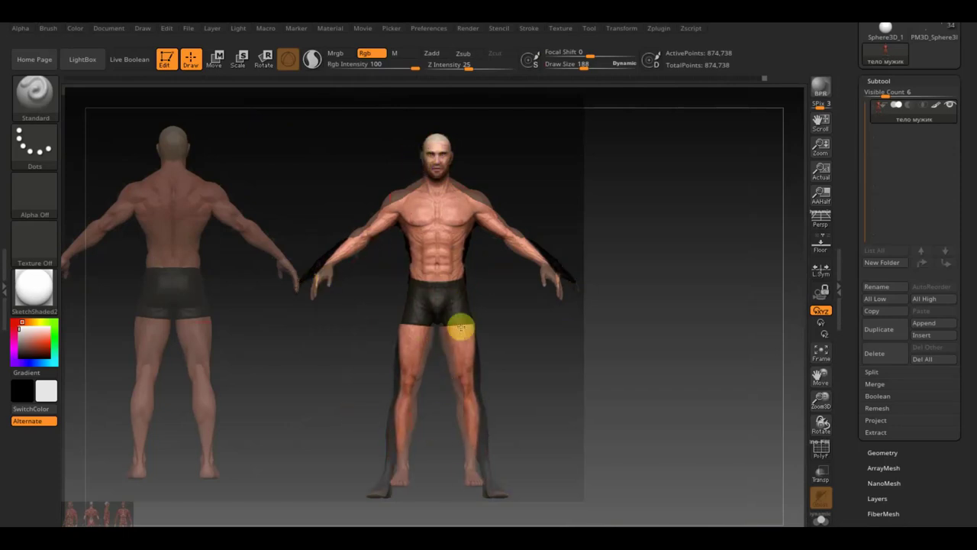
key(shift)
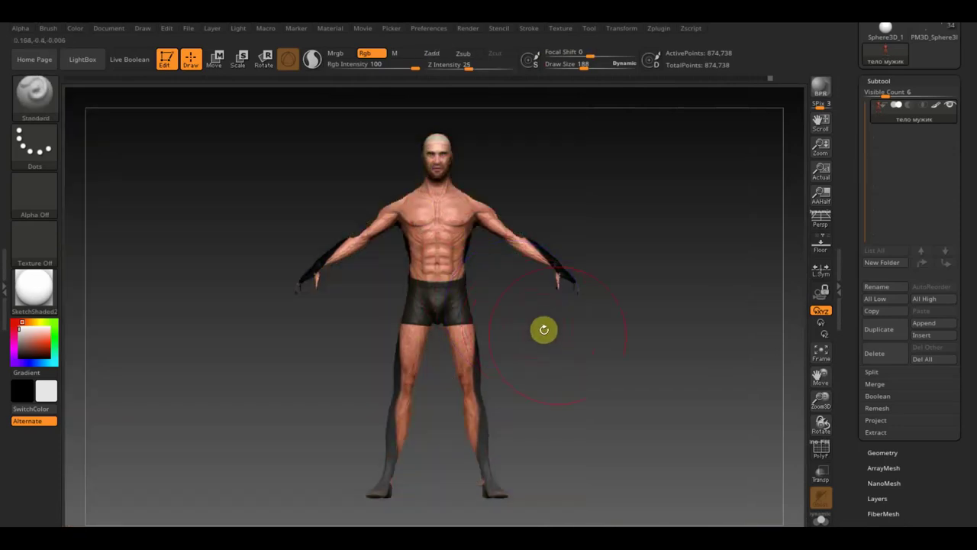
drag(458, 360, 589, 351)
mouse_move(471, 206)
mouse_down()
mouse_move(510, 285)
mouse_move(458, 232)
mouse_up()
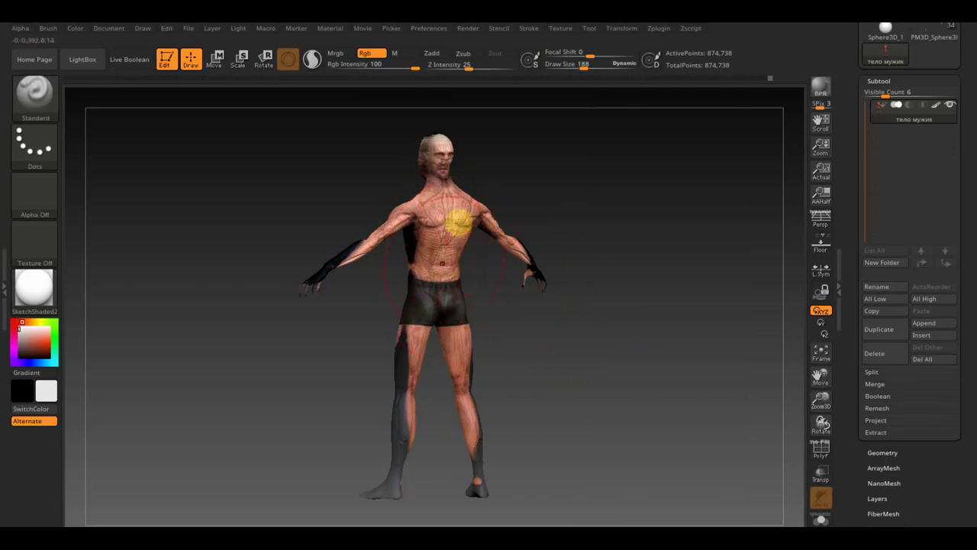
Enable BackfaceMask auto masking and show the reference overlay again
click(49, 28)
scroll(110, 277, down, 3)
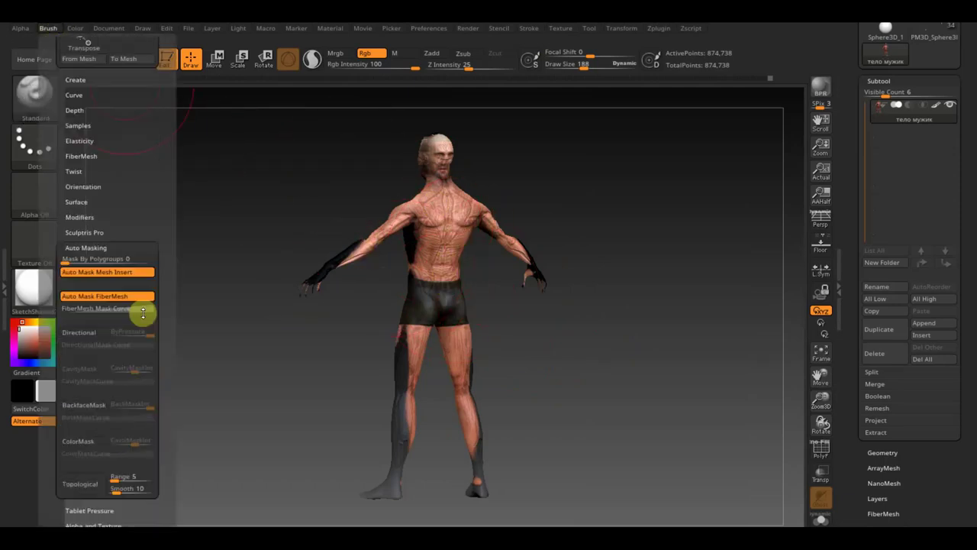
click(100, 409)
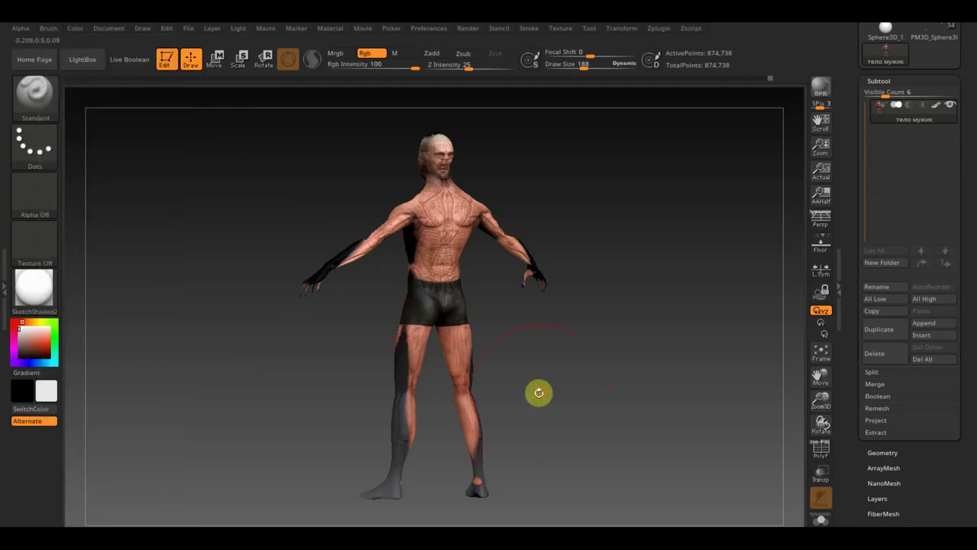
drag(537, 393, 589, 397)
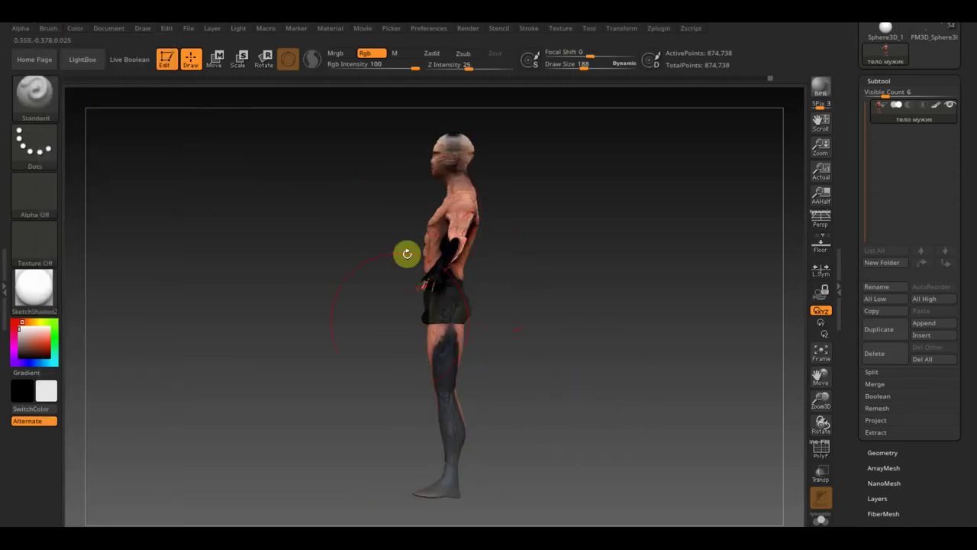
mouse_move(543, 273)
mouse_down()
mouse_move(539, 308)
mouse_move(497, 332)
mouse_up()
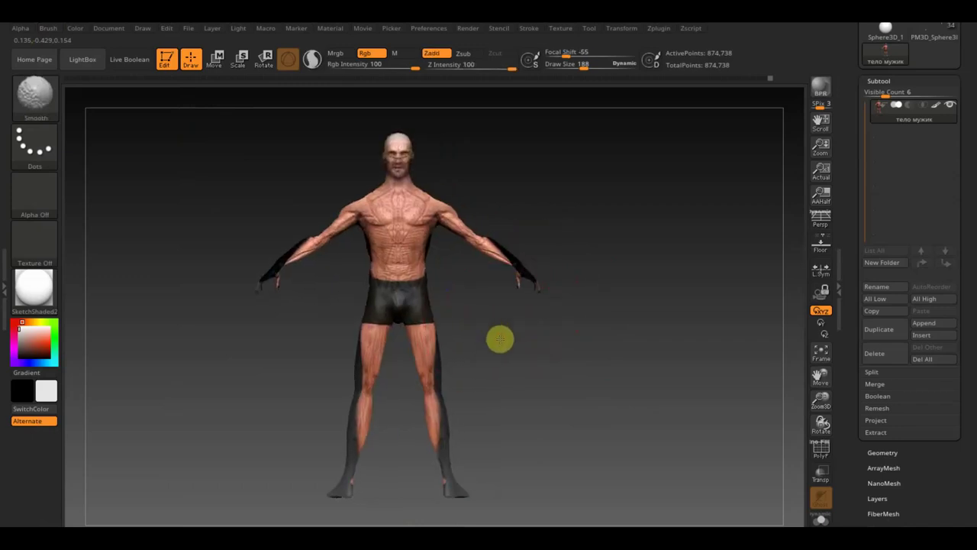
key(shift+z)
Reposition and enlarge the Spotlight overlay, then align the model to an exact front view
key(z)
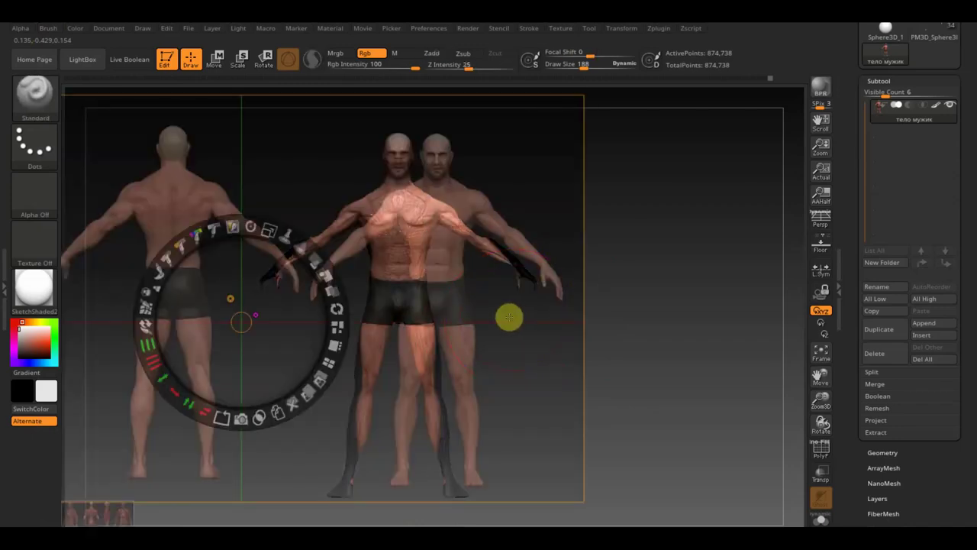
drag(338, 299, 465, 330)
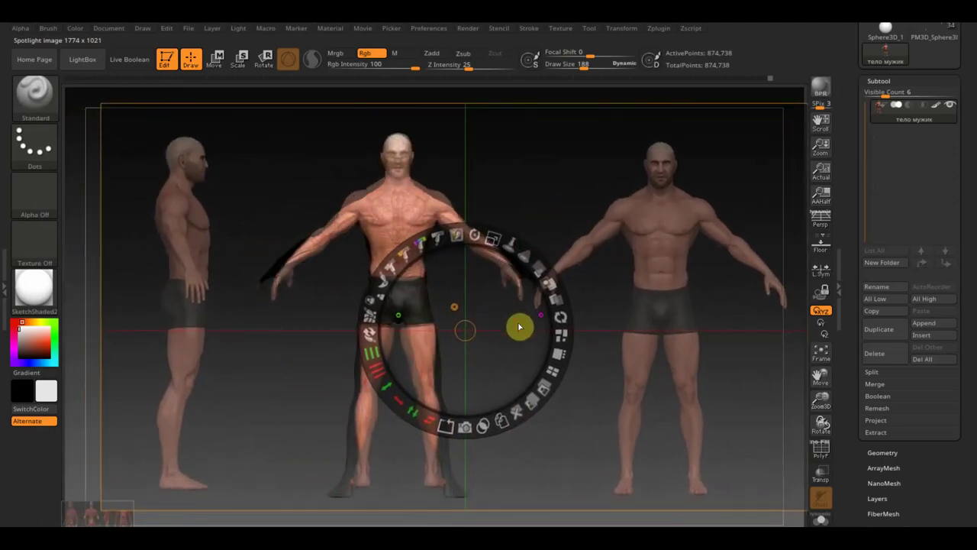
key(z)
key(shift+z)
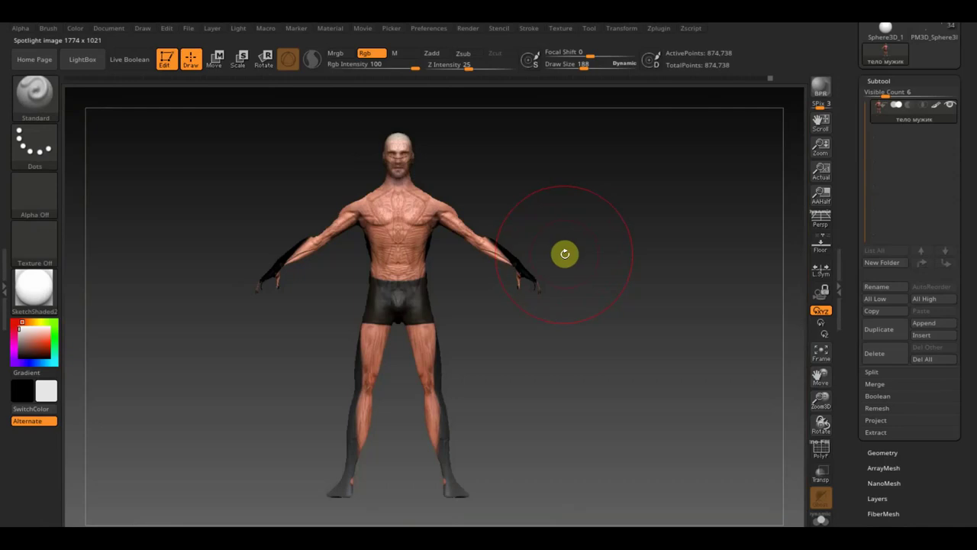
mouse_move(574, 336)
mouse_down()
mouse_move(528, 338)
mouse_move(569, 338)
mouse_up()
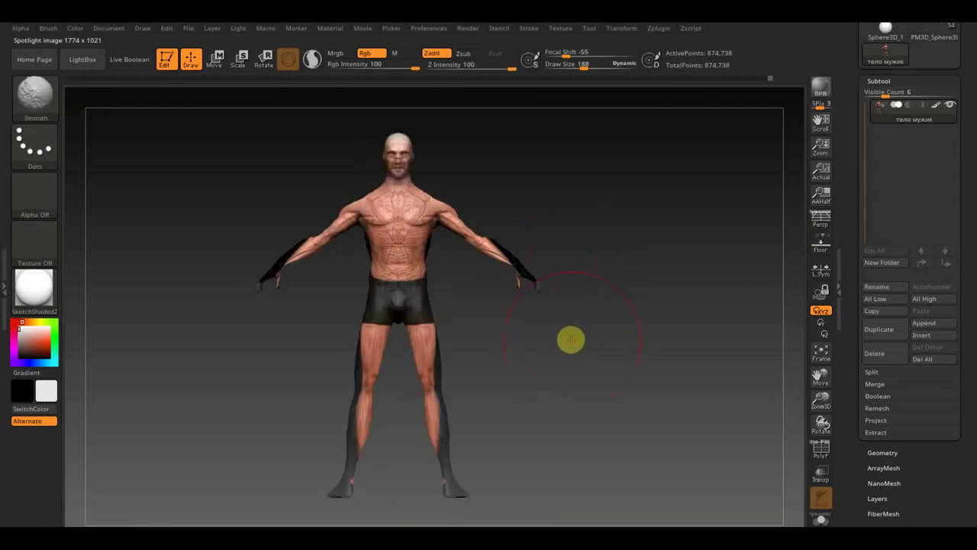
key(shift+z)
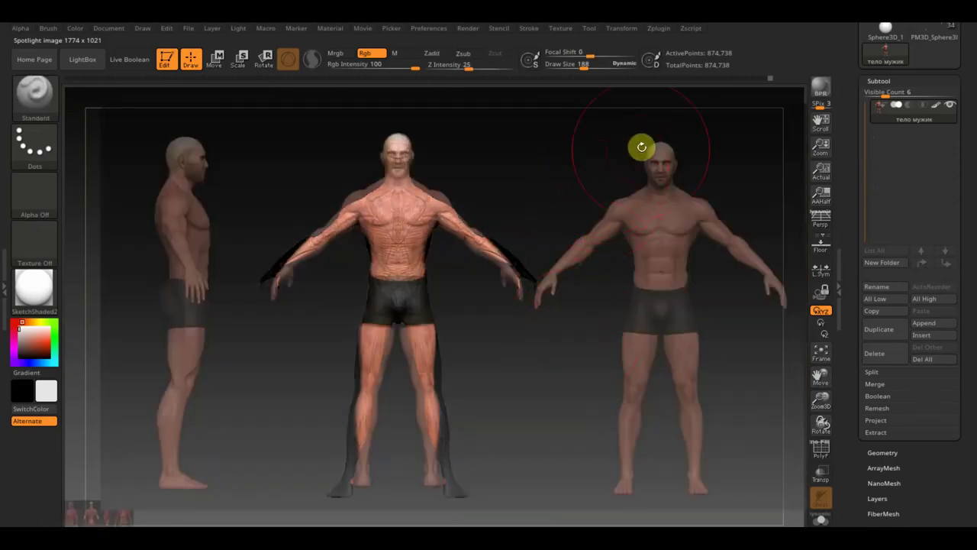
With a smaller brush, paint the reference's back skin and legs, then compare and hide the overlay
drag(585, 64, 566, 68)
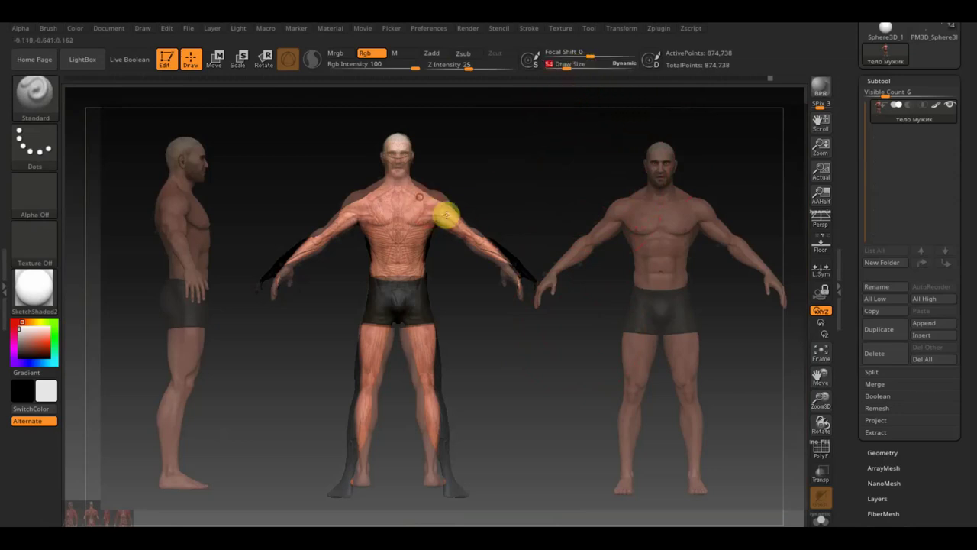
drag(412, 198, 410, 286)
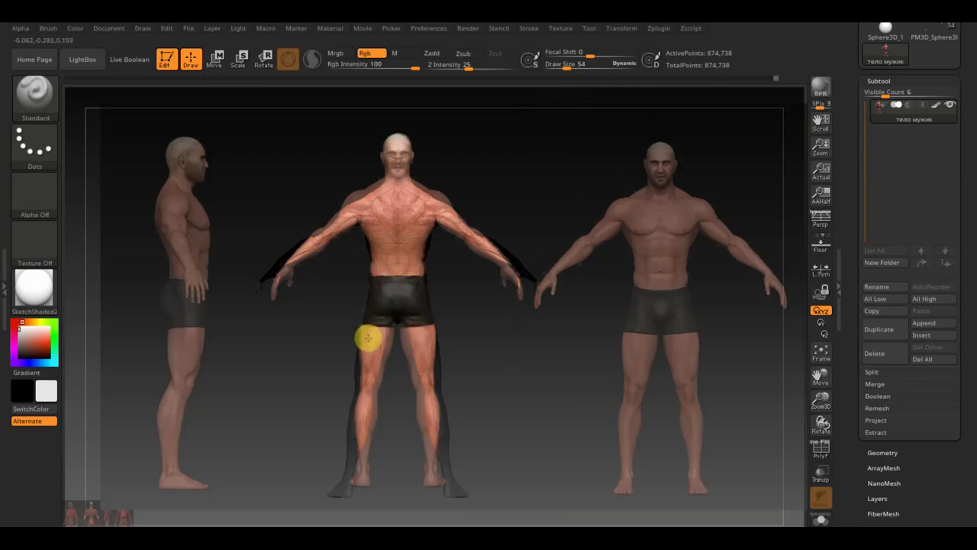
drag(375, 386, 369, 413)
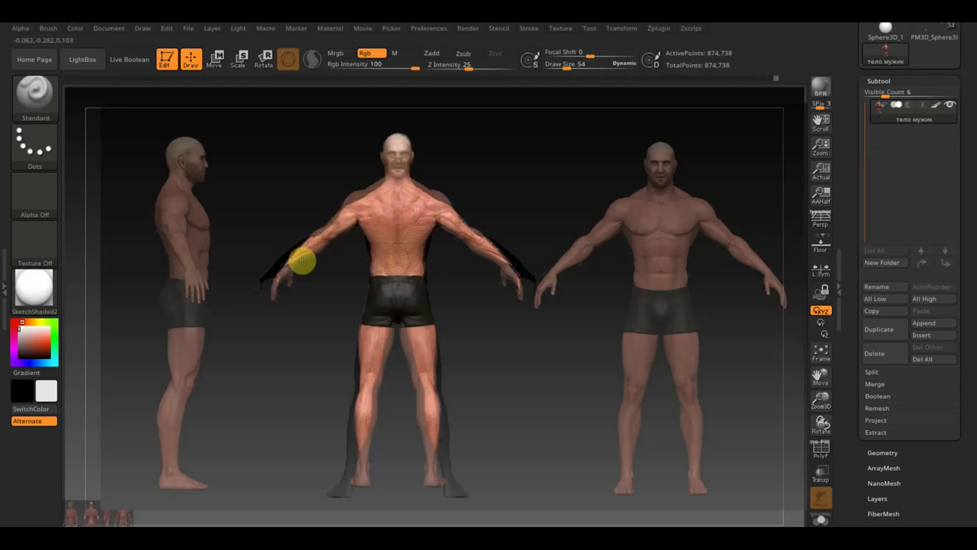
key(ctrl+n)
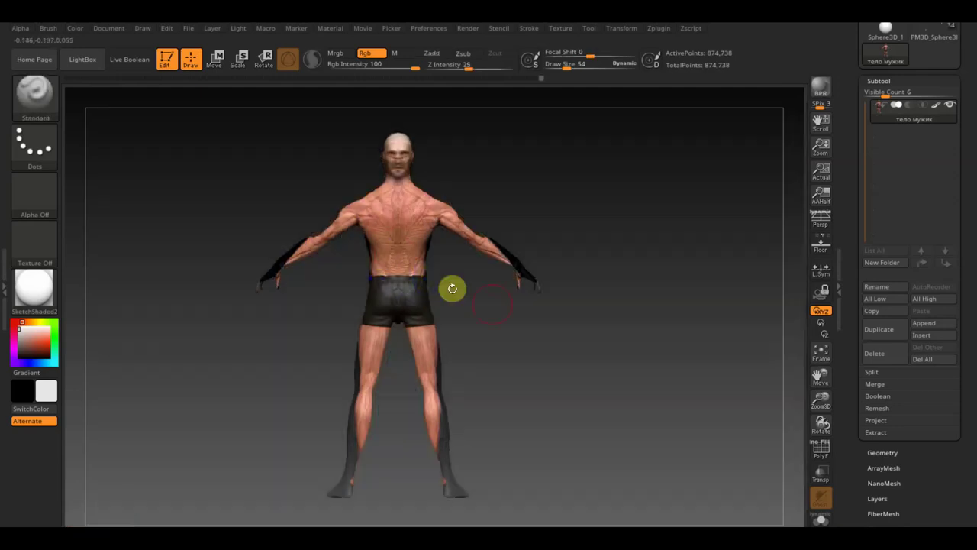
mouse_move(464, 323)
mouse_down()
mouse_move(513, 329)
mouse_move(508, 338)
mouse_up()
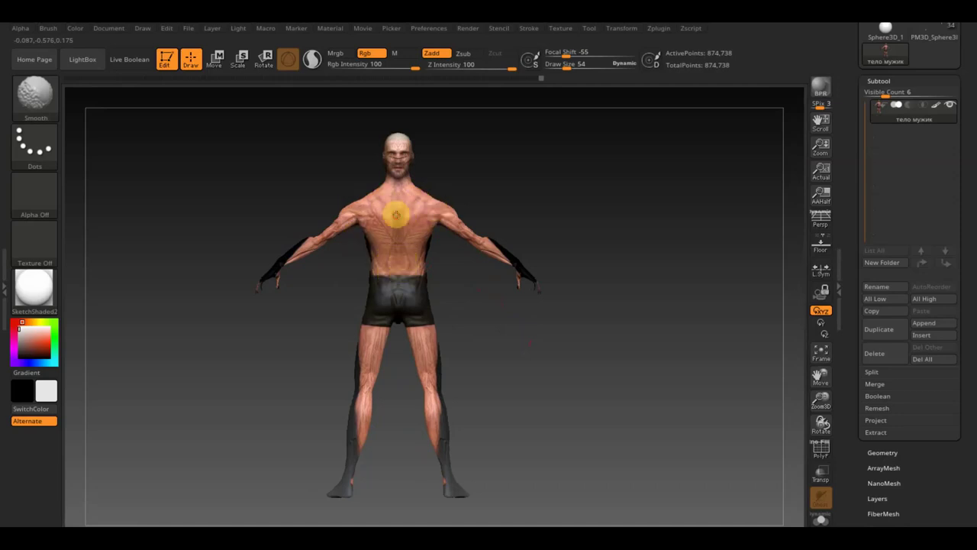
key(shift+z)
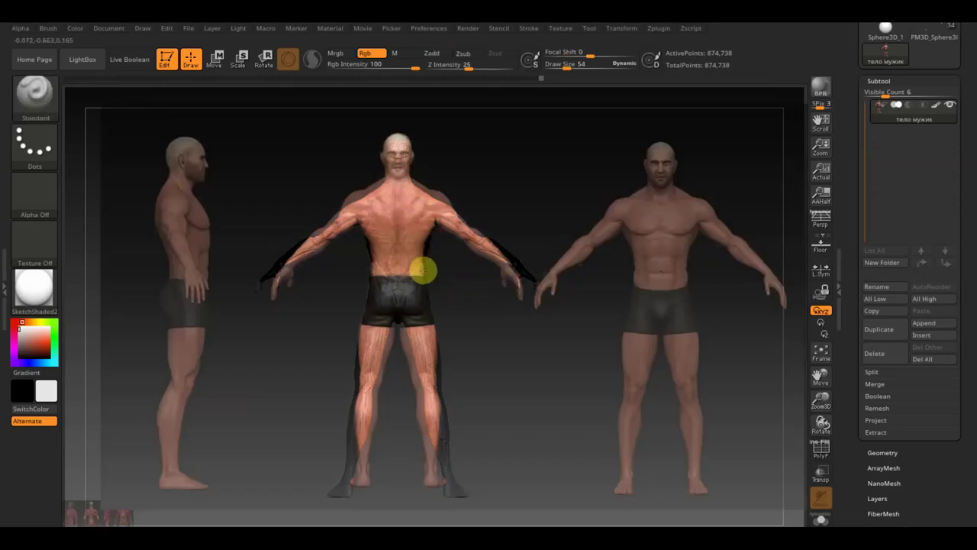
key(shift+z)
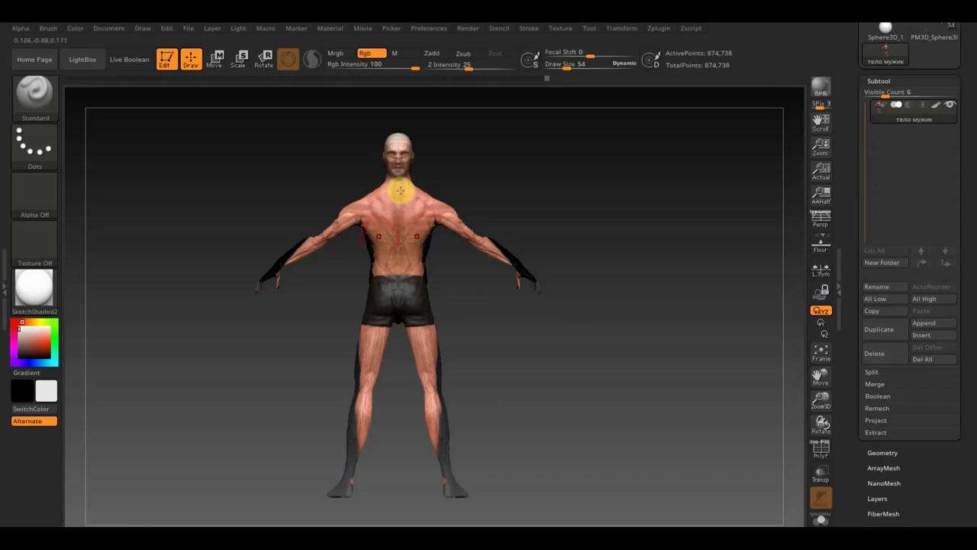
Hide the polypaint, set Draw Size to about 140, and smooth the upper back and neck
click(935, 105)
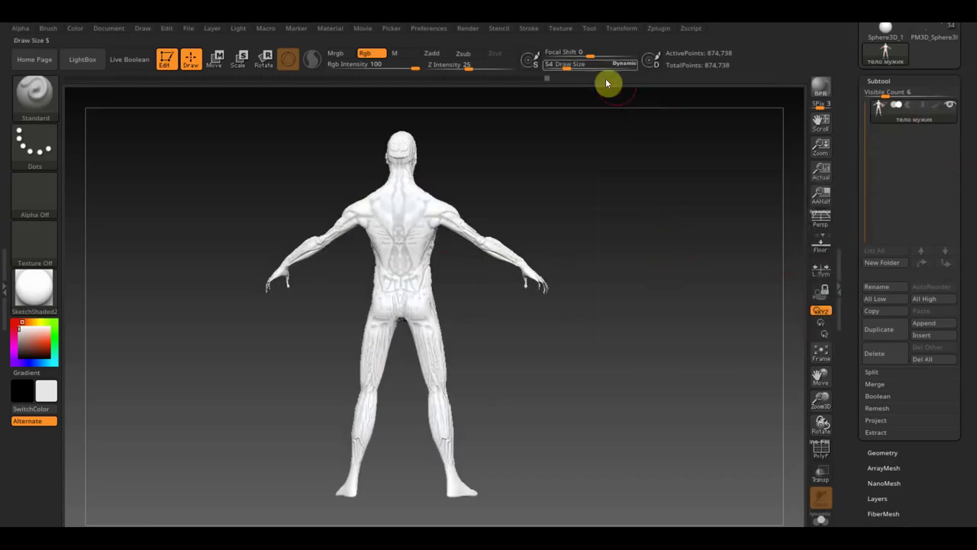
drag(563, 65, 580, 76)
shift+drag(436, 219, 400, 162)
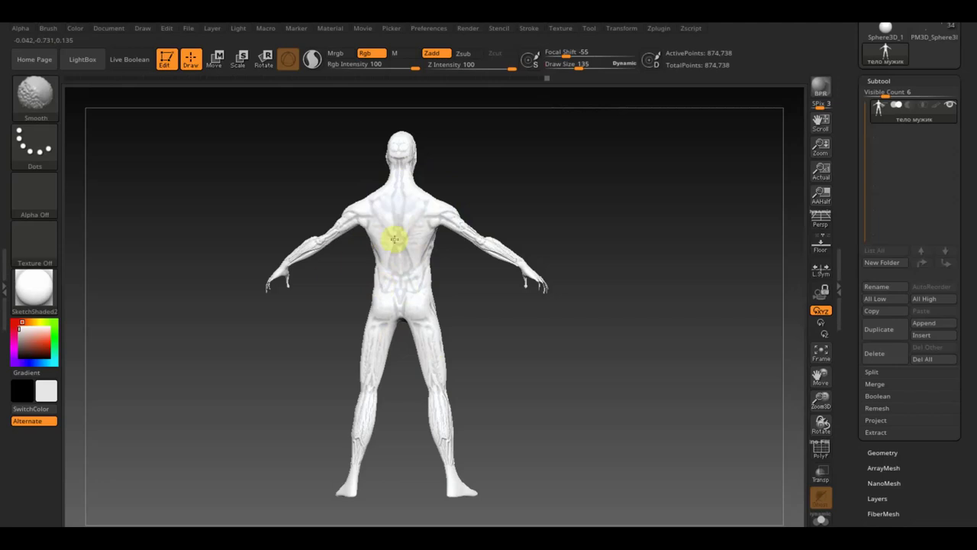
drag(311, 233, 550, 225)
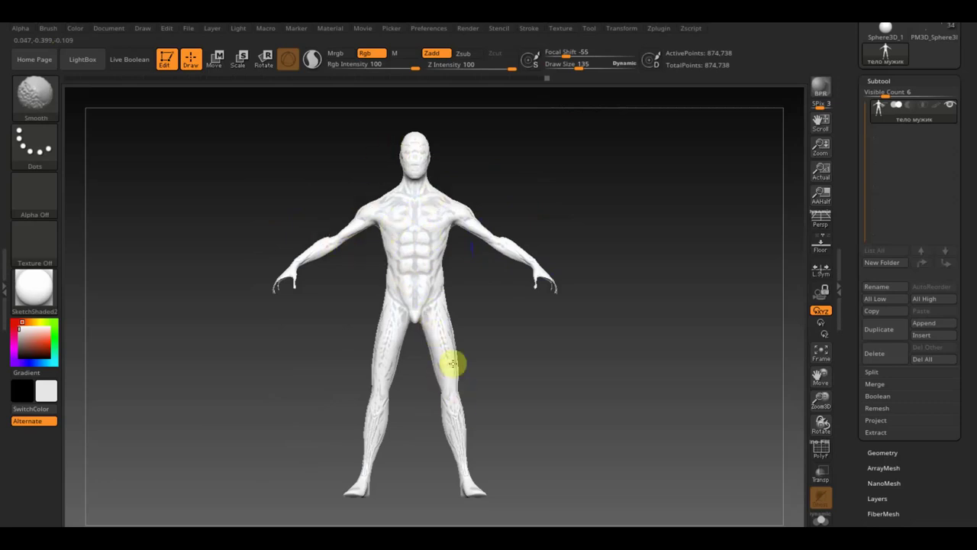
Show the polypaint again and inspect the torso, side and back up close
click(936, 105)
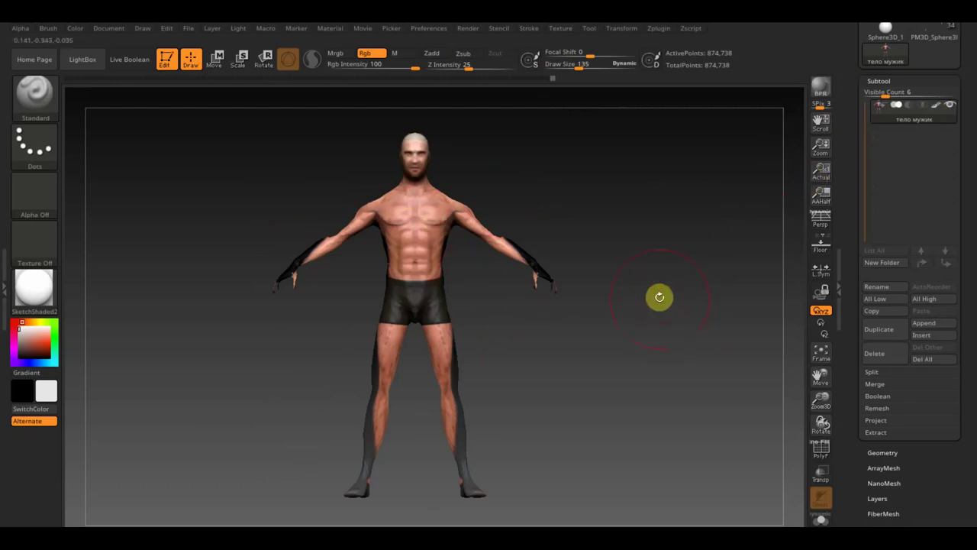
drag(659, 297, 682, 403)
mouse_move(497, 331)
alt+mouse_down()
mouse_move(529, 381)
mouse_move(502, 262)
alt+mouse_up()
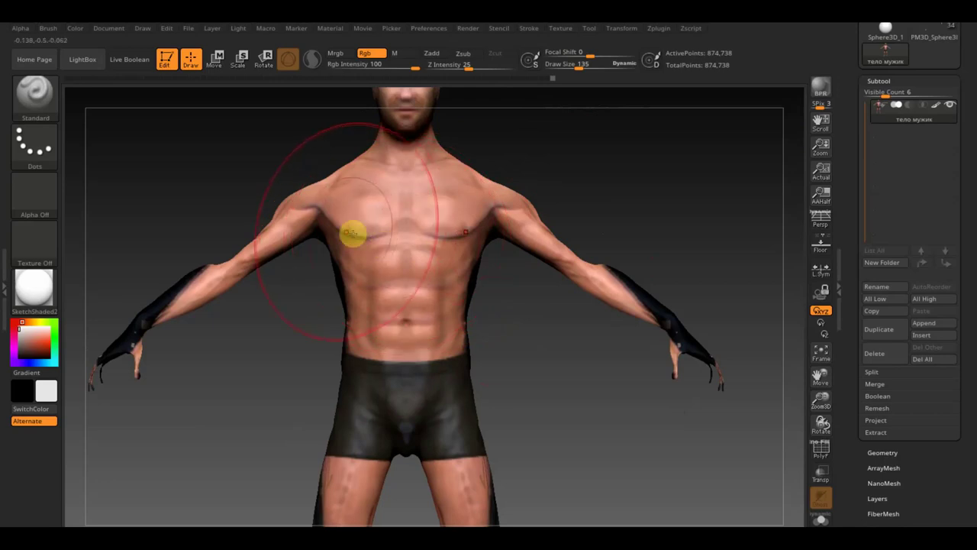
mouse_move(533, 352)
mouse_down()
mouse_move(526, 375)
mouse_move(497, 245)
mouse_up()
mouse_move(534, 208)
mouse_down()
mouse_move(588, 211)
mouse_move(565, 223)
mouse_up()
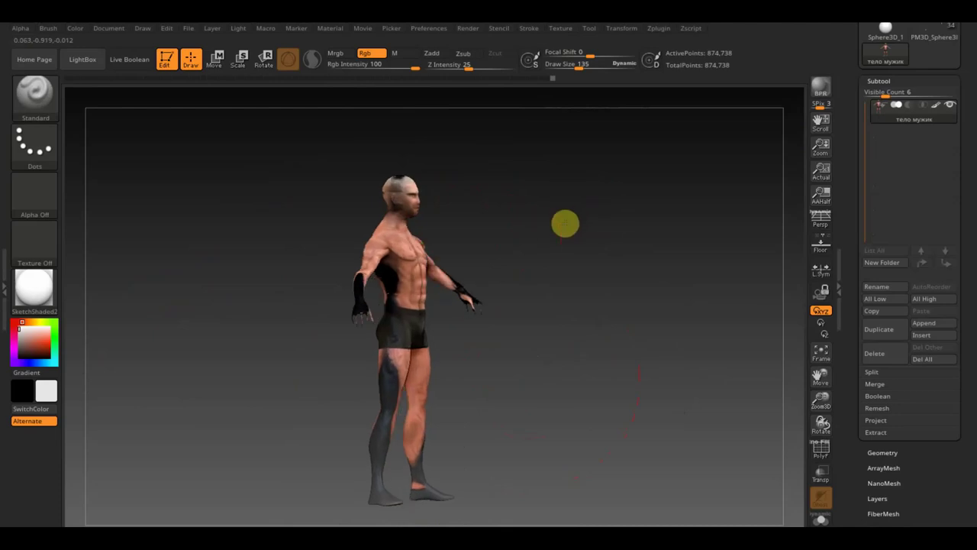
mouse_move(332, 240)
mouse_down()
mouse_move(644, 257)
mouse_move(672, 246)
mouse_move(723, 379)
mouse_move(668, 340)
mouse_up()
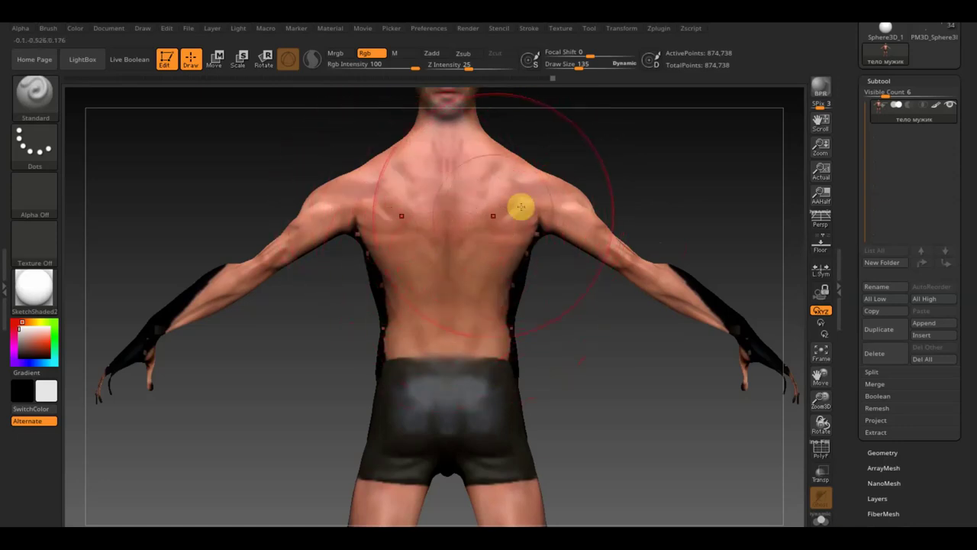
mouse_move(599, 318)
mouse_down()
mouse_move(504, 338)
mouse_move(521, 295)
mouse_move(678, 203)
mouse_up()
Set Draw Size to about 62 and bring up the sculpting brush library
drag(572, 66, 566, 68)
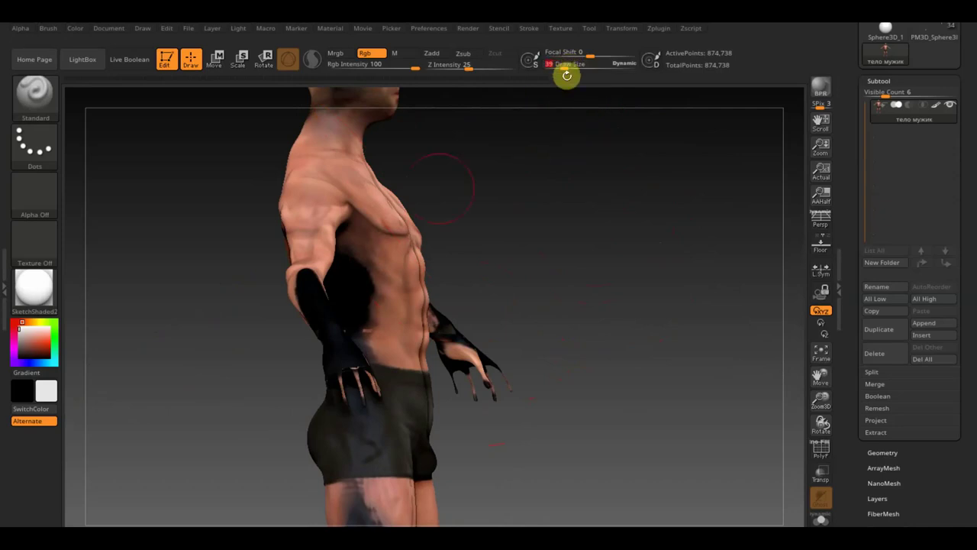
drag(556, 66, 565, 66)
click(35, 93)
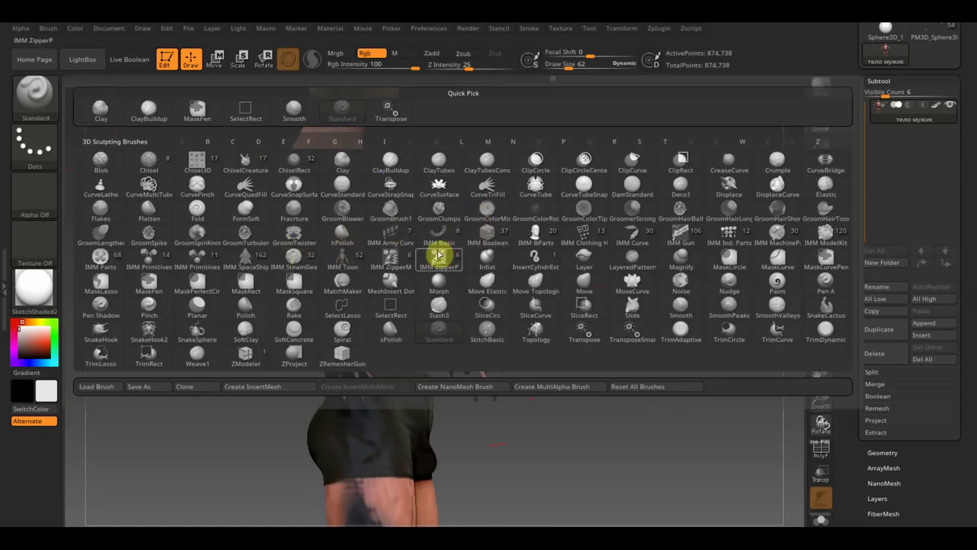
Select the Move Topological brush, nudge the chest surface, and reduce Draw Size to 6
click(536, 284)
mouse_move(386, 211)
mouse_down()
mouse_move(407, 200)
mouse_move(375, 182)
mouse_up()
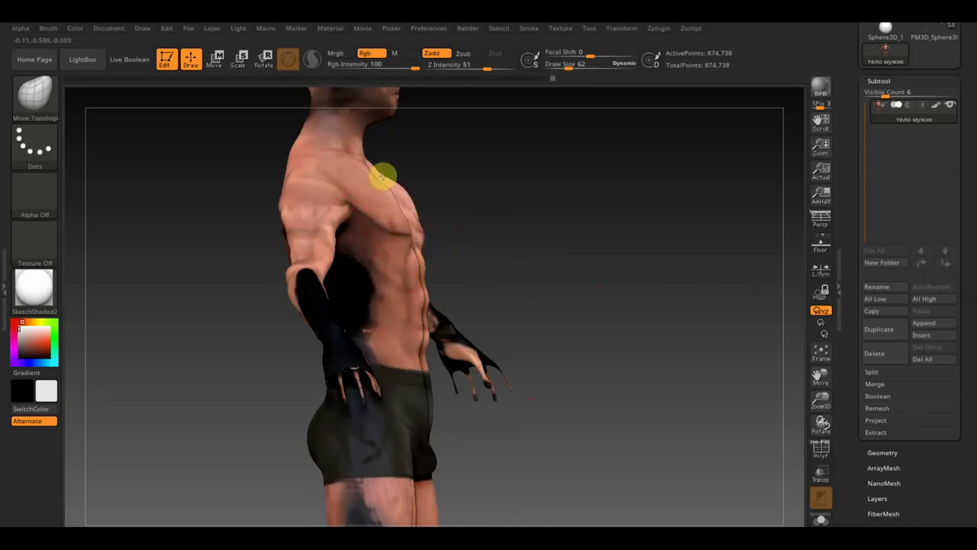
drag(569, 66, 567, 67)
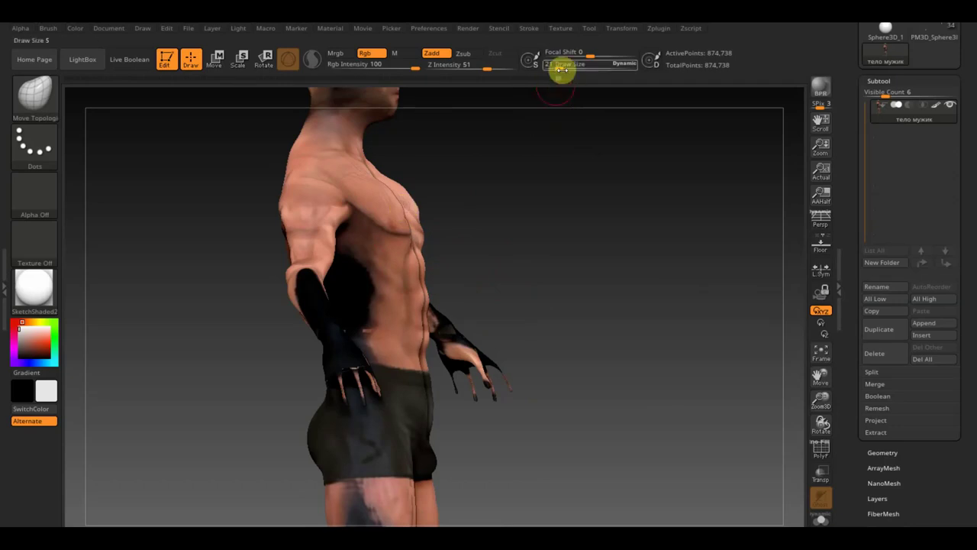
drag(552, 100, 473, 252)
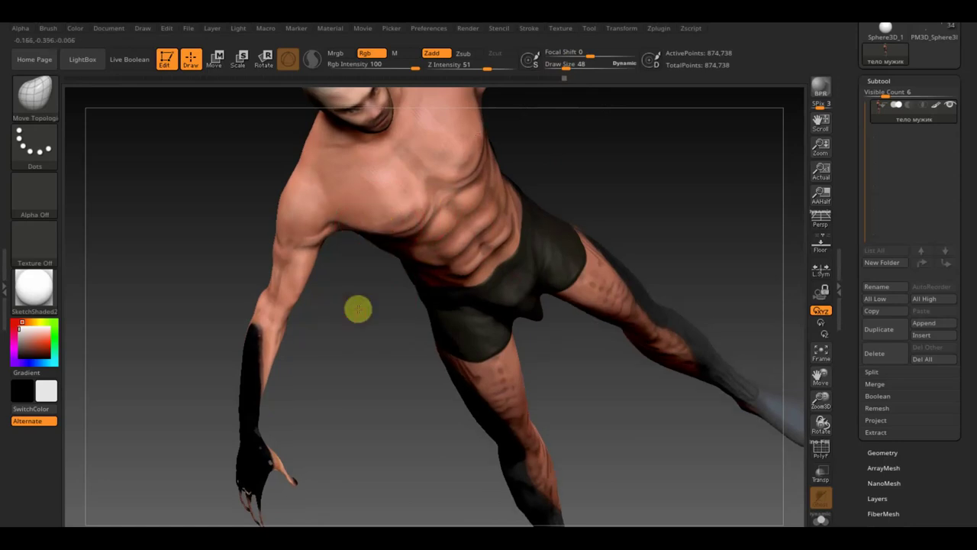
drag(358, 308, 375, 218)
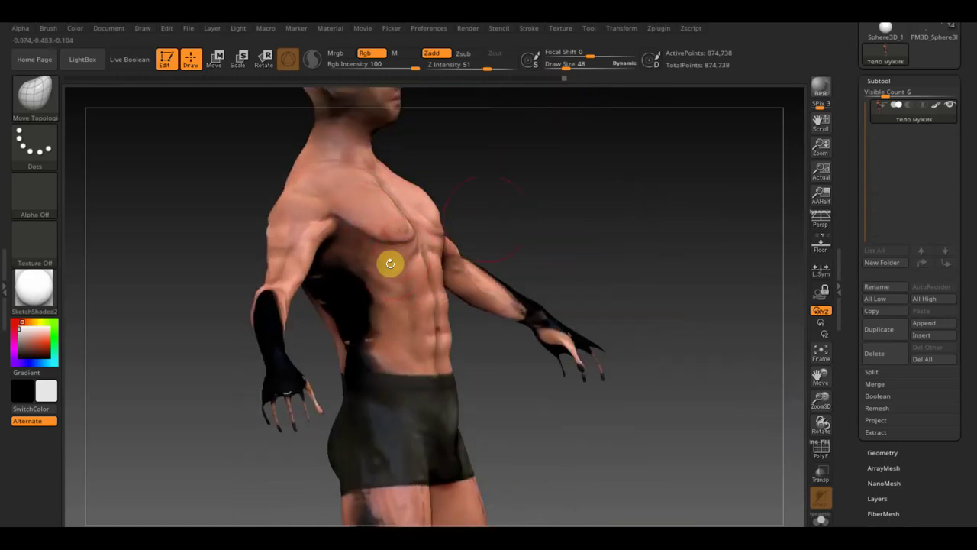
drag(494, 213, 499, 210)
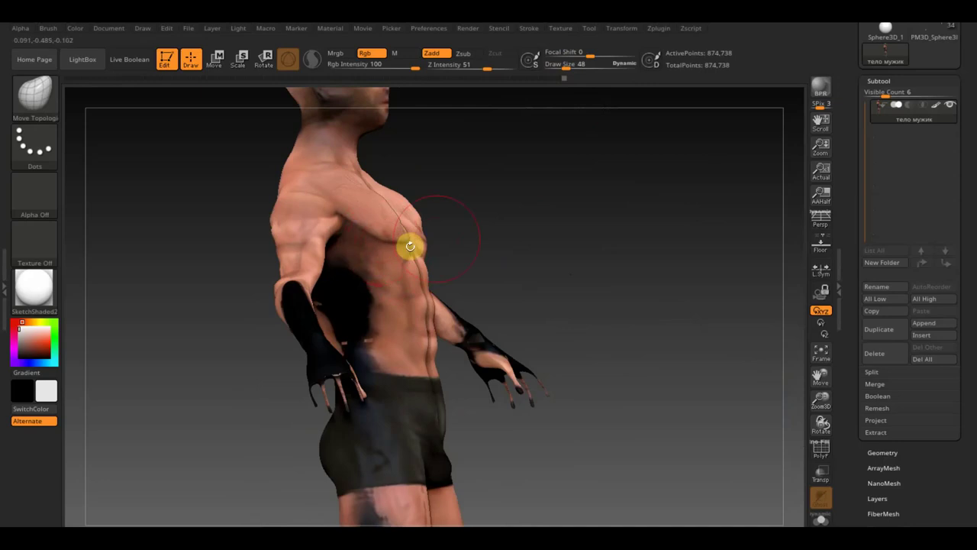
drag(565, 65, 569, 64)
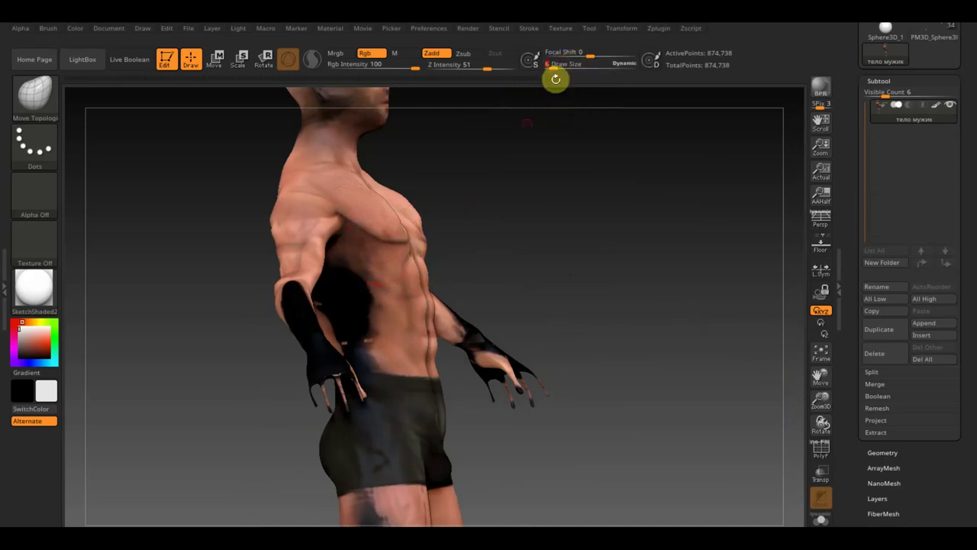
mouse_move(523, 222)
mouse_down()
mouse_move(509, 261)
mouse_move(559, 349)
mouse_up()
Frame the full body, then smooth the face while turning the head from front to profile
drag(587, 379, 548, 286)
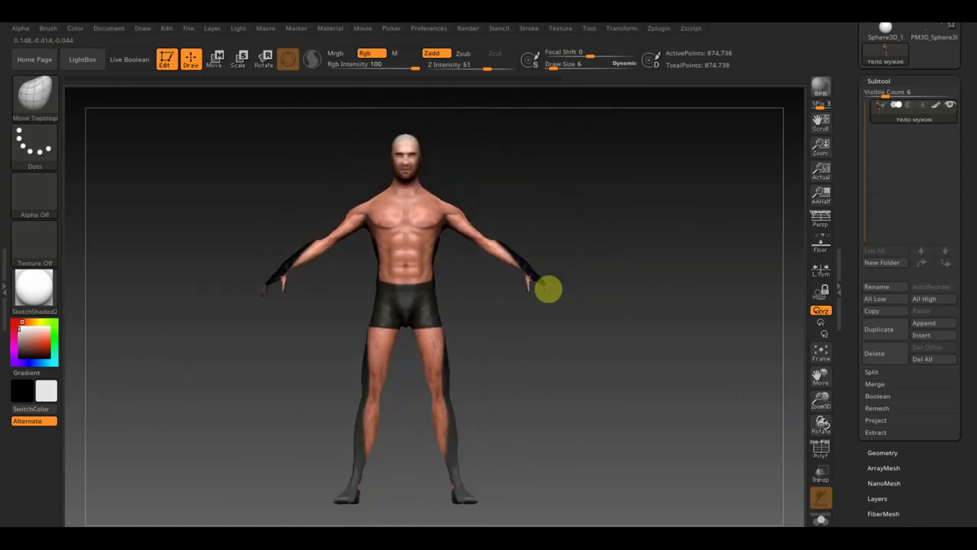
alt+drag(554, 344, 596, 346)
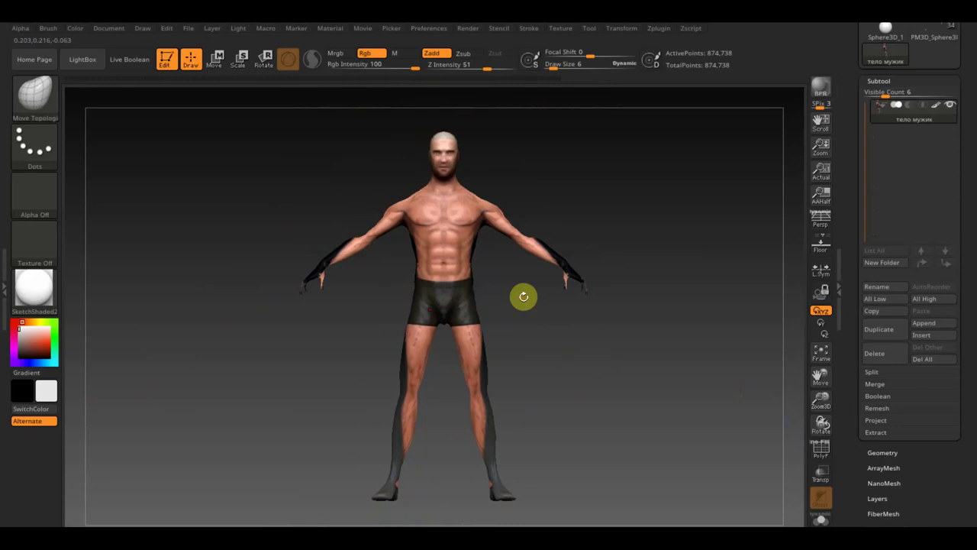
drag(524, 296, 459, 209)
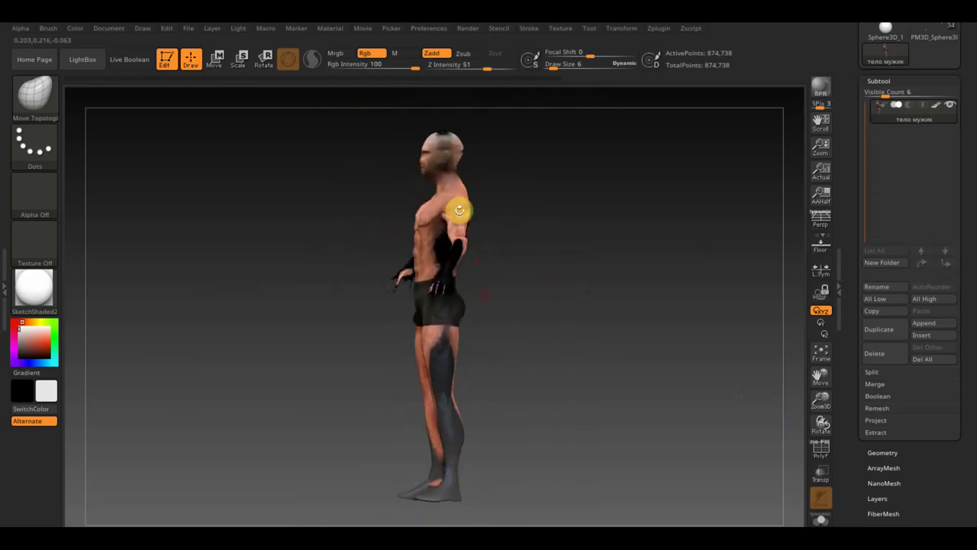
mouse_move(540, 212)
mouse_down()
mouse_move(558, 229)
mouse_move(613, 233)
mouse_move(604, 343)
mouse_move(646, 322)
mouse_up()
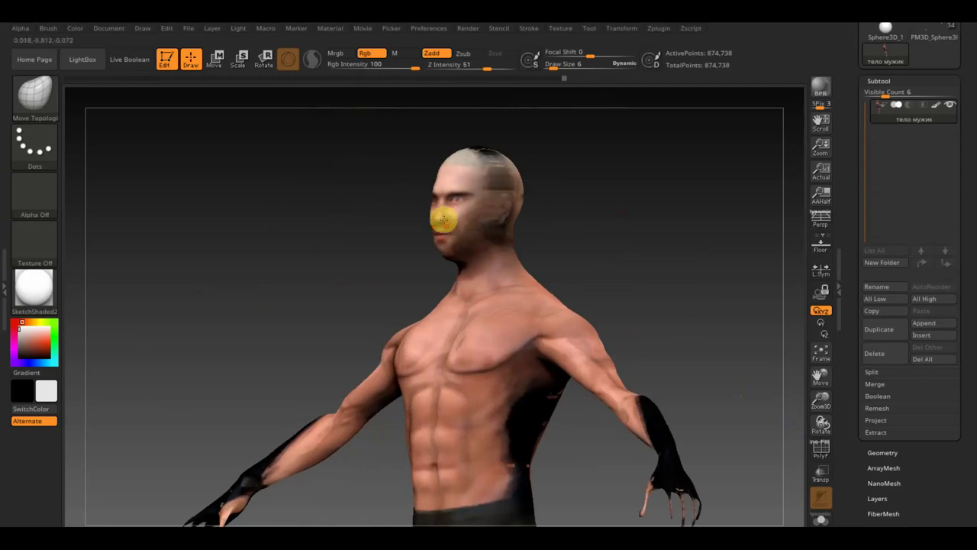
shift+drag(589, 227, 599, 221)
key(shift)
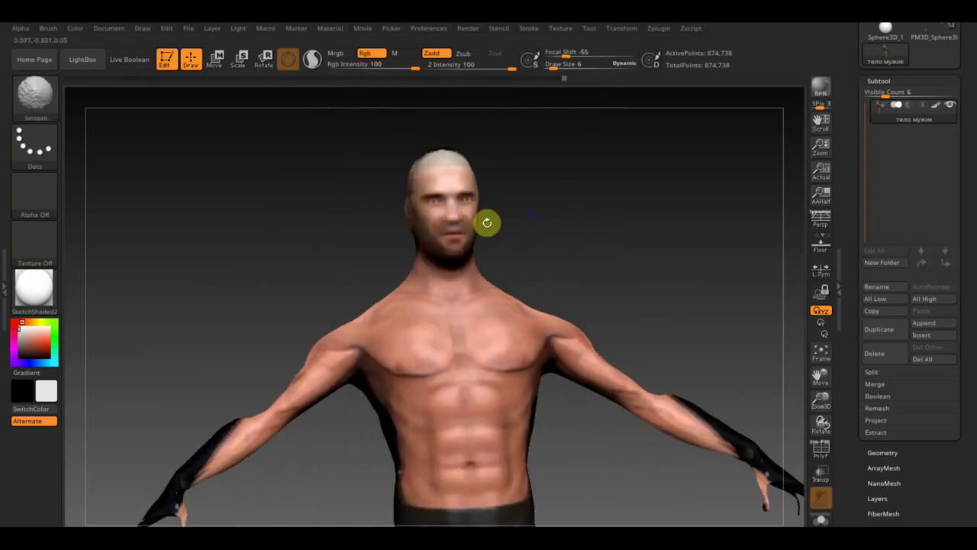
mouse_move(506, 218)
mouse_down()
mouse_move(574, 221)
mouse_move(554, 221)
mouse_up()
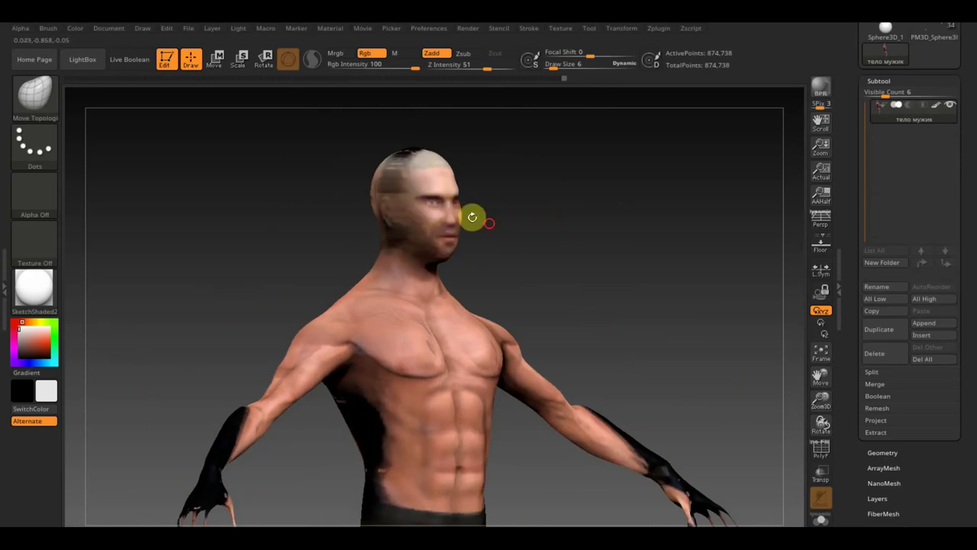
drag(471, 218, 515, 222)
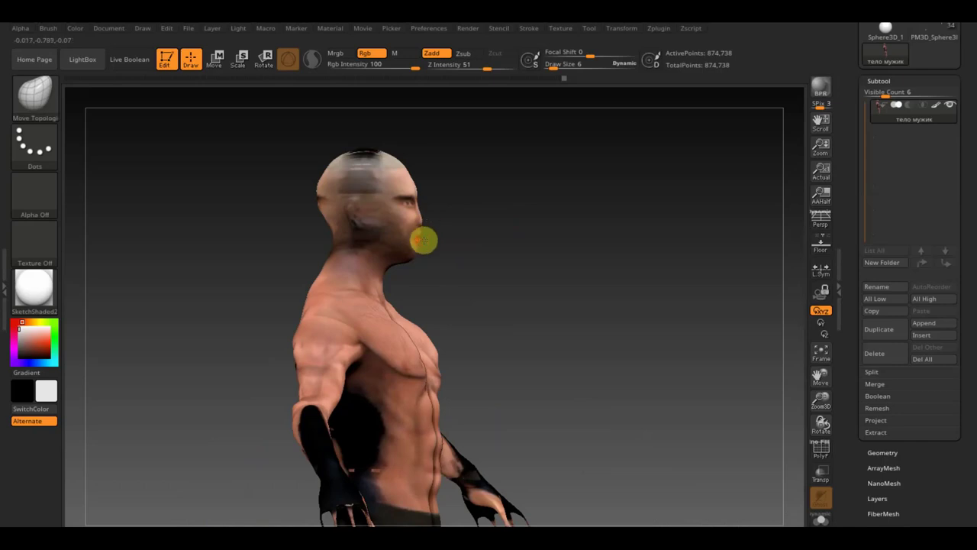
mouse_move(489, 251)
mouse_down()
mouse_move(430, 254)
mouse_move(567, 232)
mouse_move(537, 227)
mouse_move(567, 204)
mouse_up()
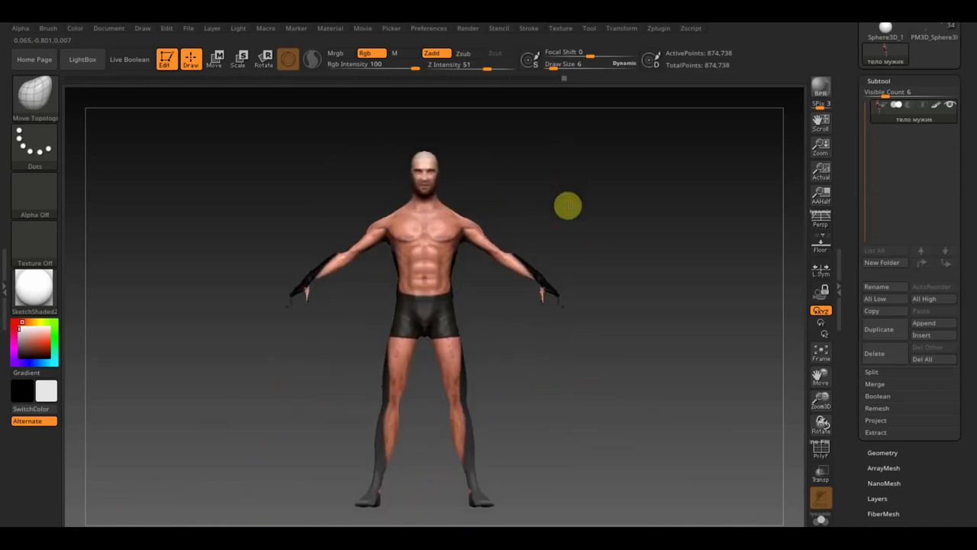